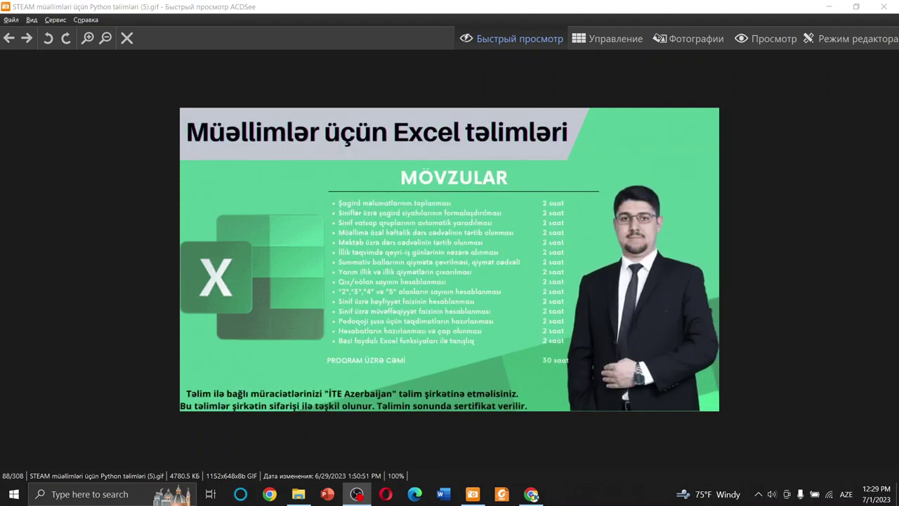
Show the form responses per question and copy the form's shortened share link
{"action": "left_click", "coordinate": [531, 494]}
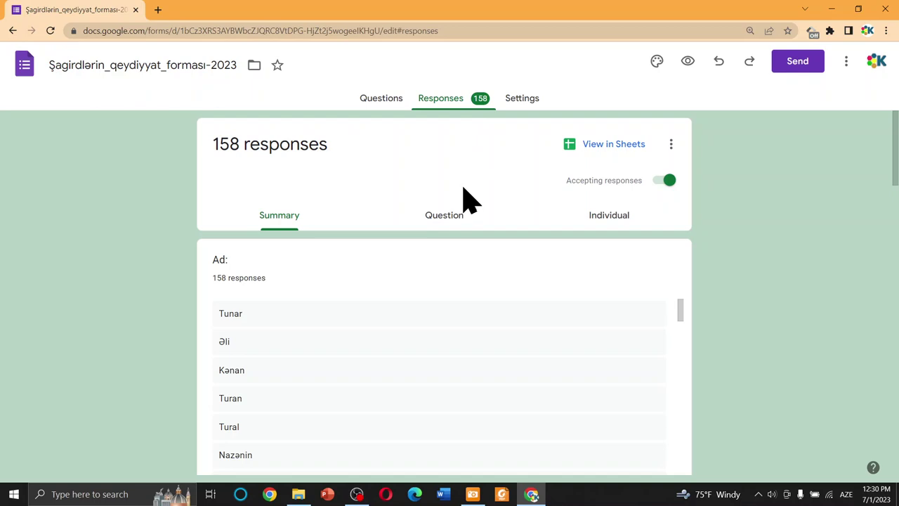
{"action": "left_click", "coordinate": [446, 231]}
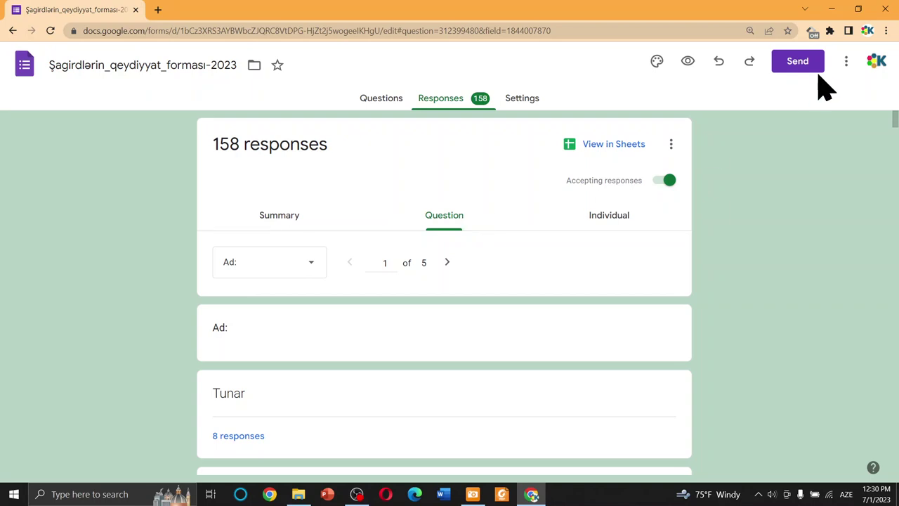
{"action": "left_click", "coordinate": [800, 64]}
{"action": "left_click", "coordinate": [397, 186]}
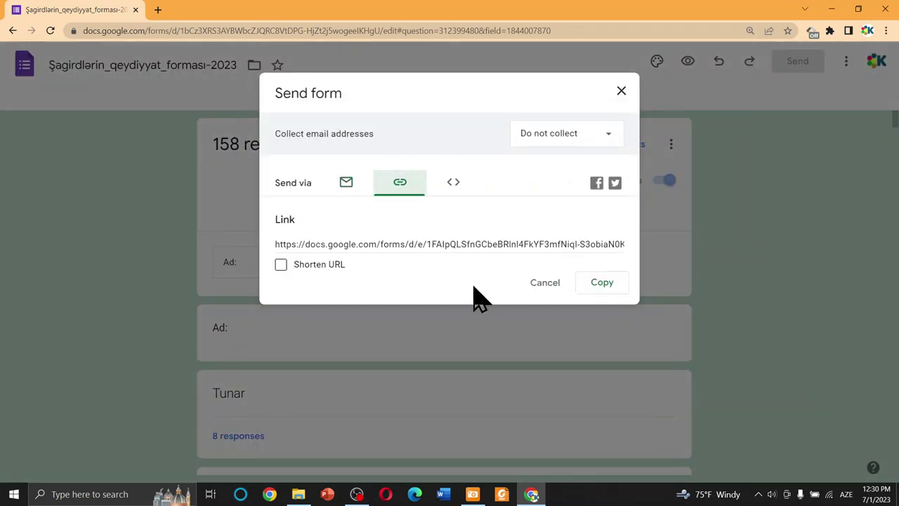
{"action": "left_click", "coordinate": [300, 263]}
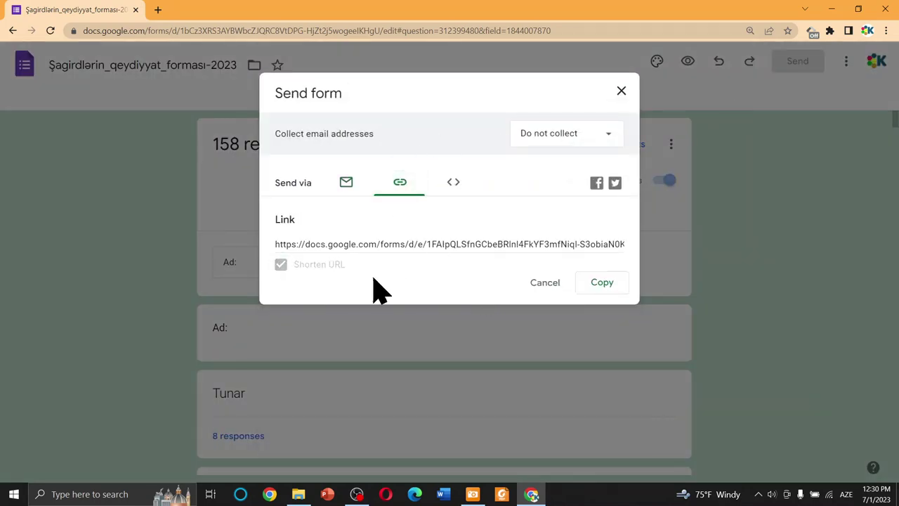
{"action": "left_click", "coordinate": [602, 283]}
{"action": "left_click", "coordinate": [621, 92]}
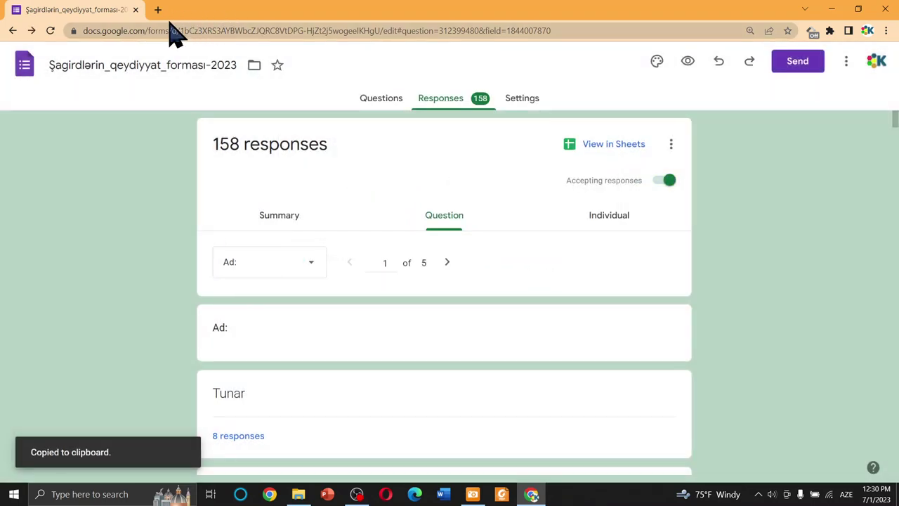
Load the shortened form link in a new tab and scroll through the five required questions
{"action": "left_click", "coordinate": [158, 10]}
{"action": "key", "text": "ctrl+v"}
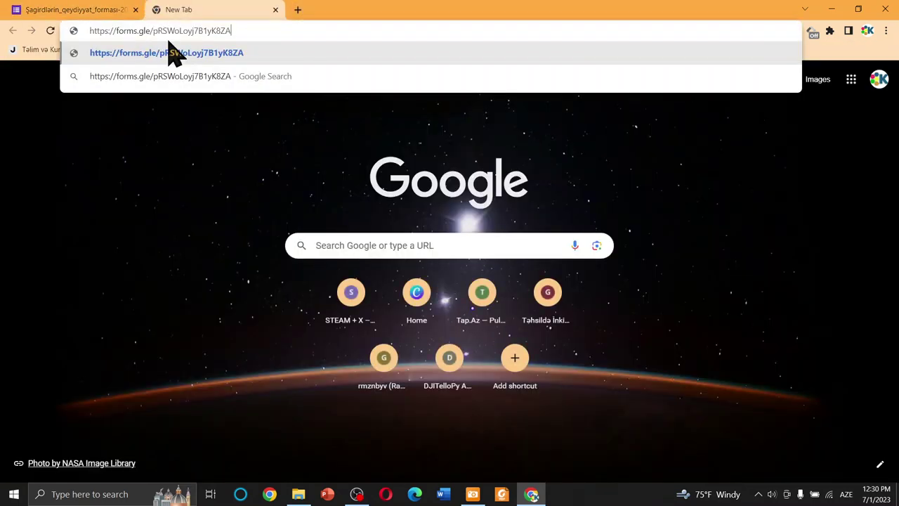
{"action": "key", "text": "Return"}
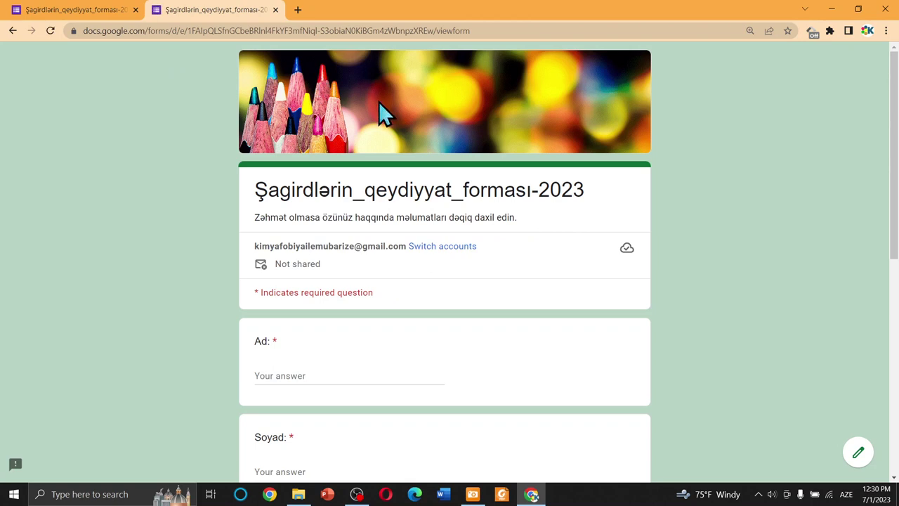
{"action": "scroll", "coordinate": [482, 310], "scroll_direction": "down", "scroll_amount": 2}
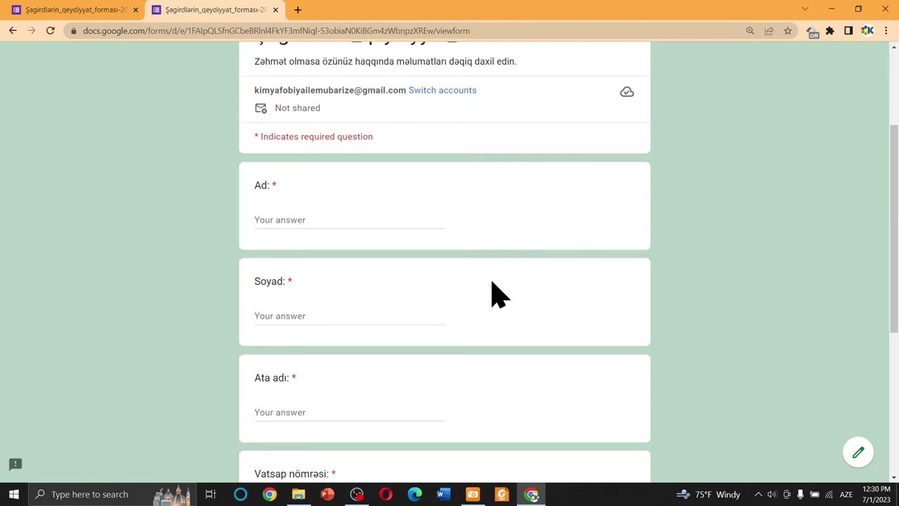
{"action": "scroll", "coordinate": [309, 239], "scroll_direction": "down", "scroll_amount": 1}
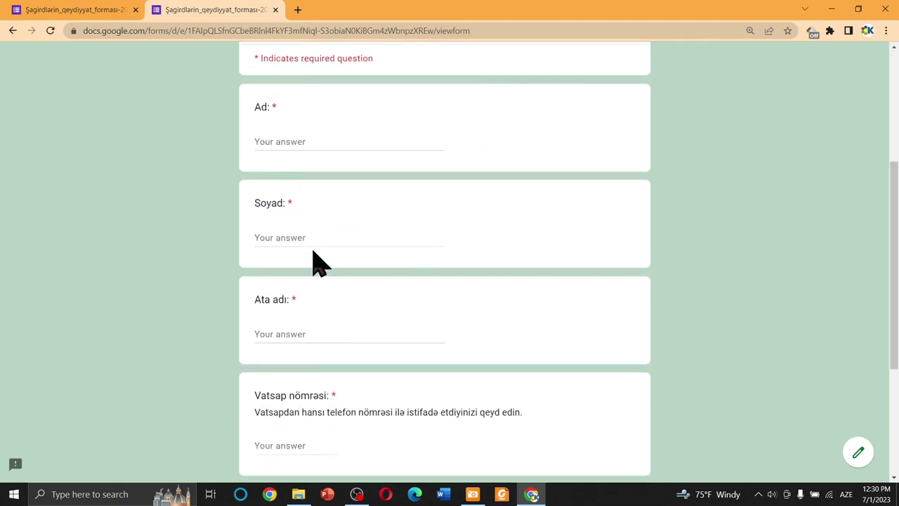
{"action": "scroll", "coordinate": [325, 320], "scroll_direction": "down", "scroll_amount": 1}
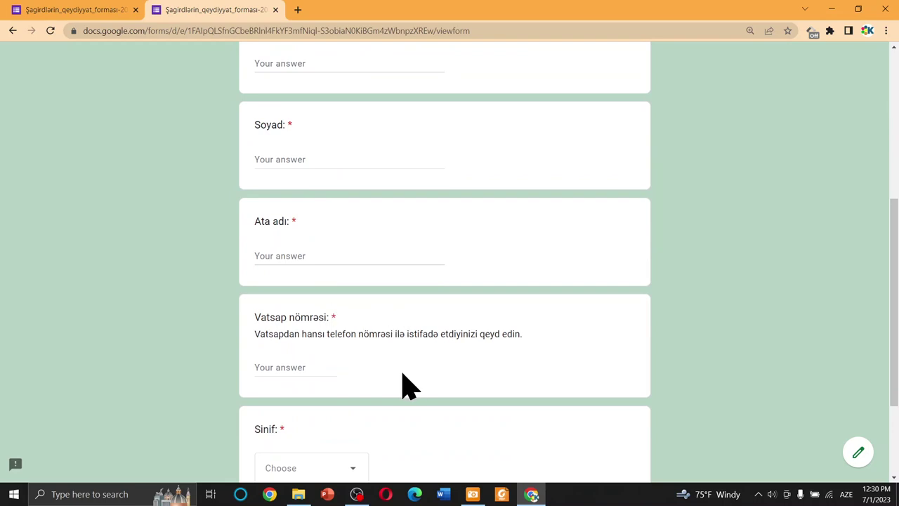
{"action": "scroll", "coordinate": [383, 377], "scroll_direction": "down", "scroll_amount": 2}
{"action": "scroll", "coordinate": [378, 366], "scroll_direction": "down", "scroll_amount": 1}
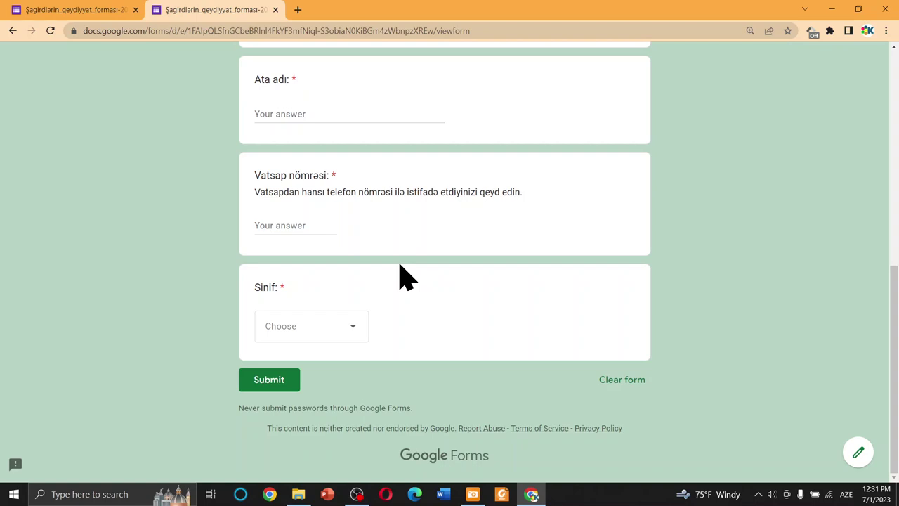
{"action": "scroll", "coordinate": [411, 287], "scroll_direction": "up", "scroll_amount": 1}
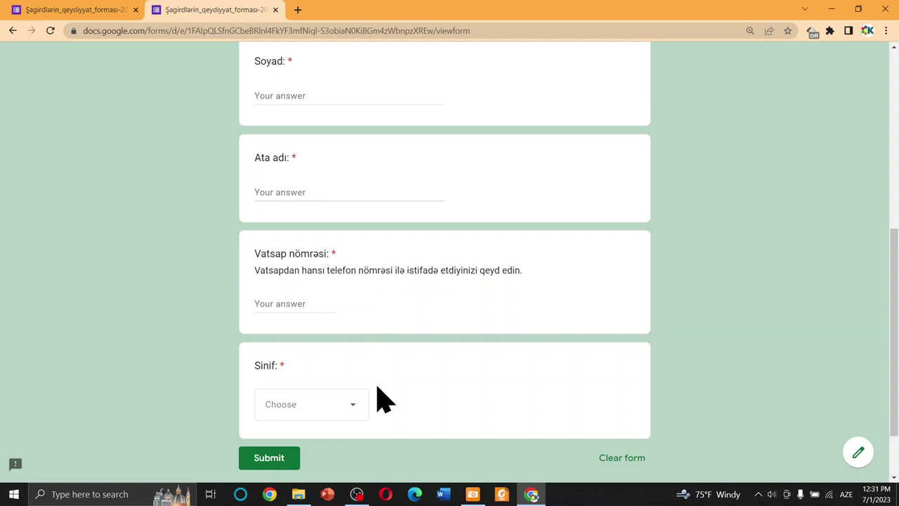
{"action": "scroll", "coordinate": [383, 253], "scroll_direction": "up", "scroll_amount": 2}
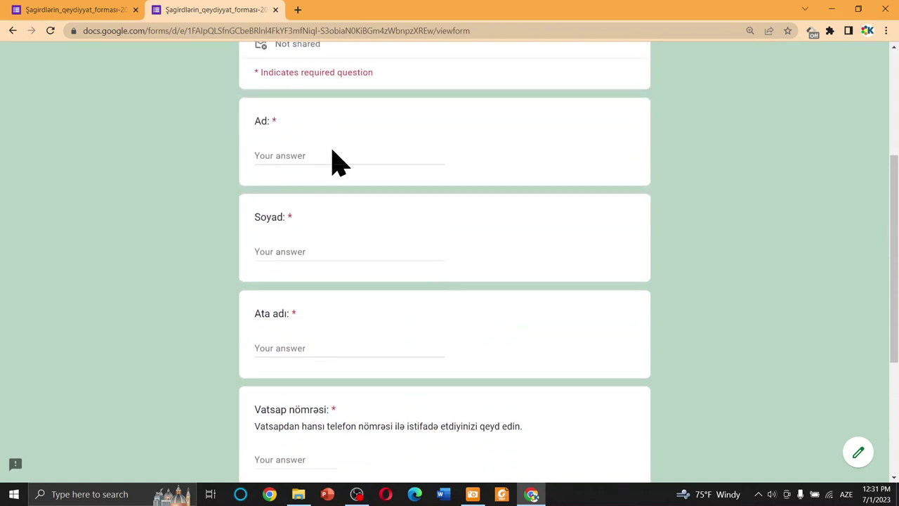
{"action": "scroll", "coordinate": [356, 309], "scroll_direction": "down", "scroll_amount": 1}
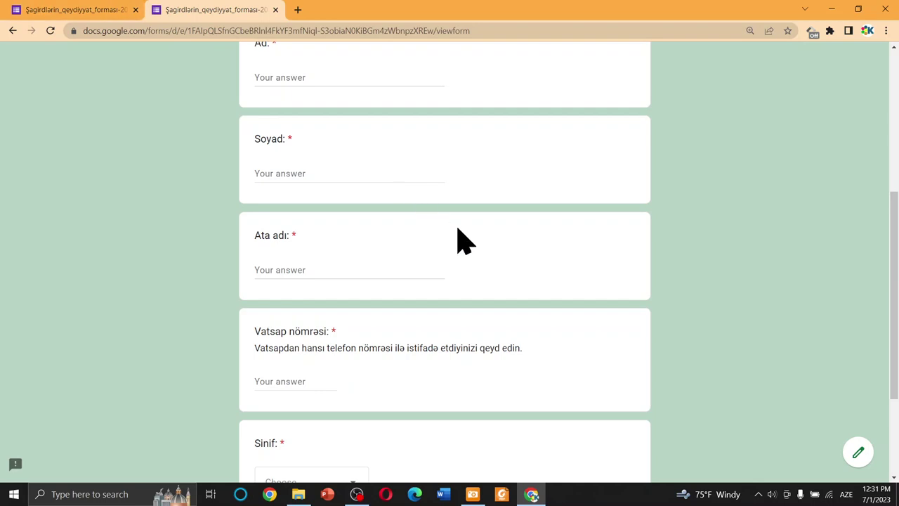
{"action": "scroll", "coordinate": [458, 227], "scroll_direction": "up", "scroll_amount": 2}
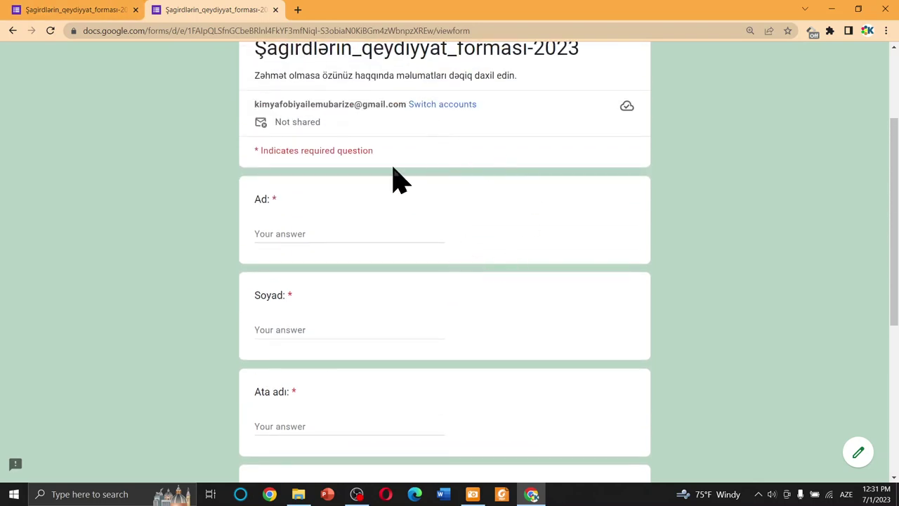
Open the form's responses in a linked Sheets spreadsheet, then compare it with the live form
{"action": "left_click", "coordinate": [77, 10]}
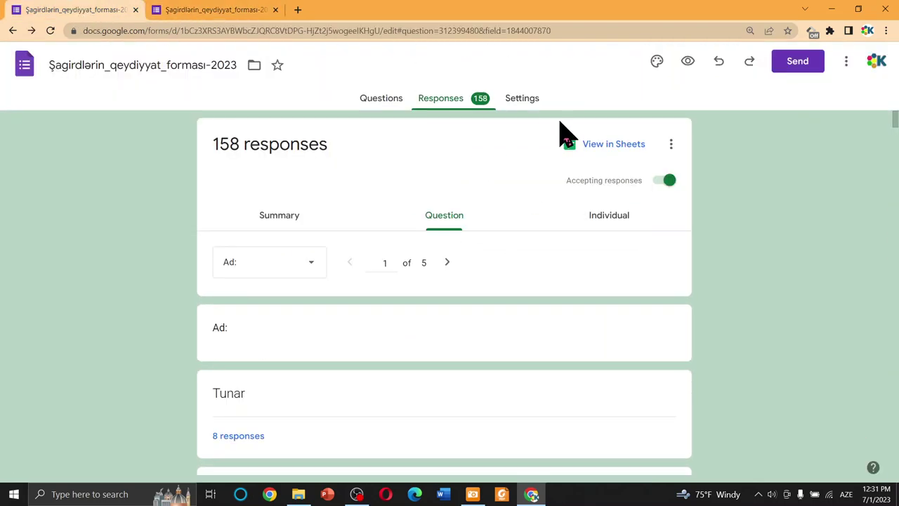
{"action": "left_click", "coordinate": [604, 145]}
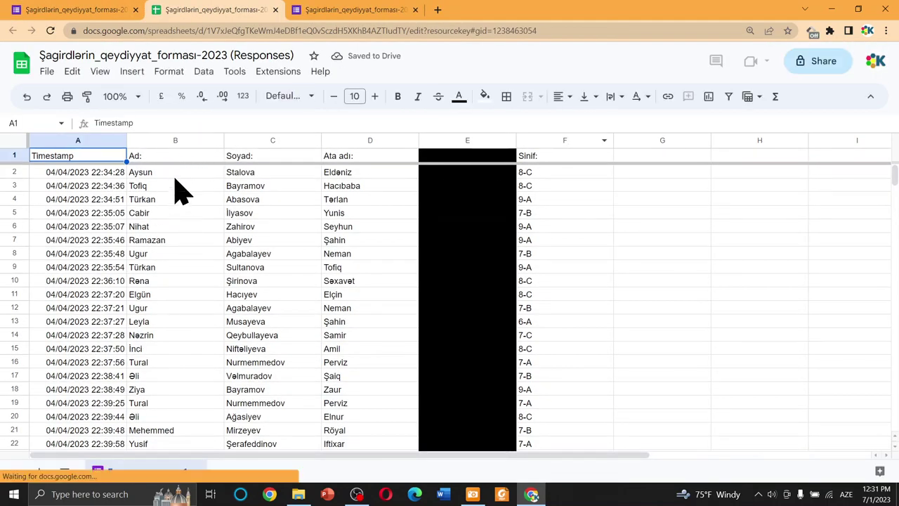
{"action": "left_click", "coordinate": [327, 11]}
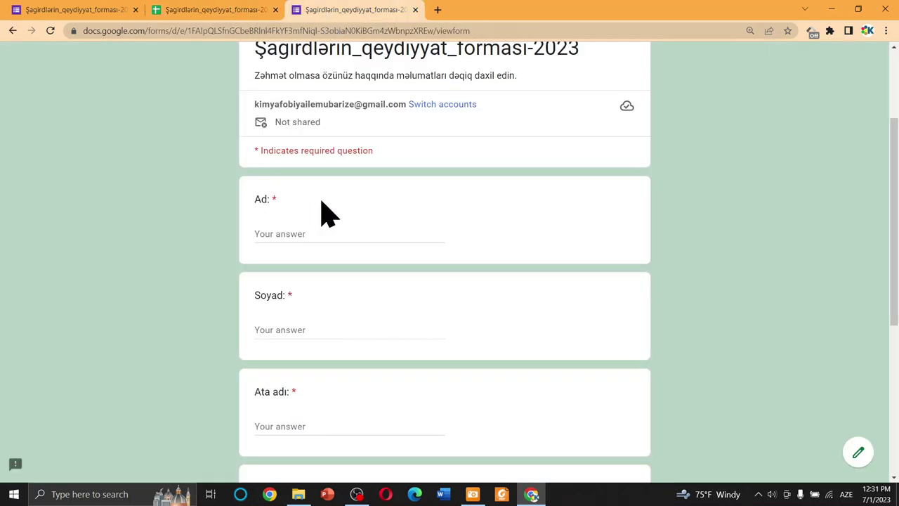
{"action": "left_click", "coordinate": [203, 10]}
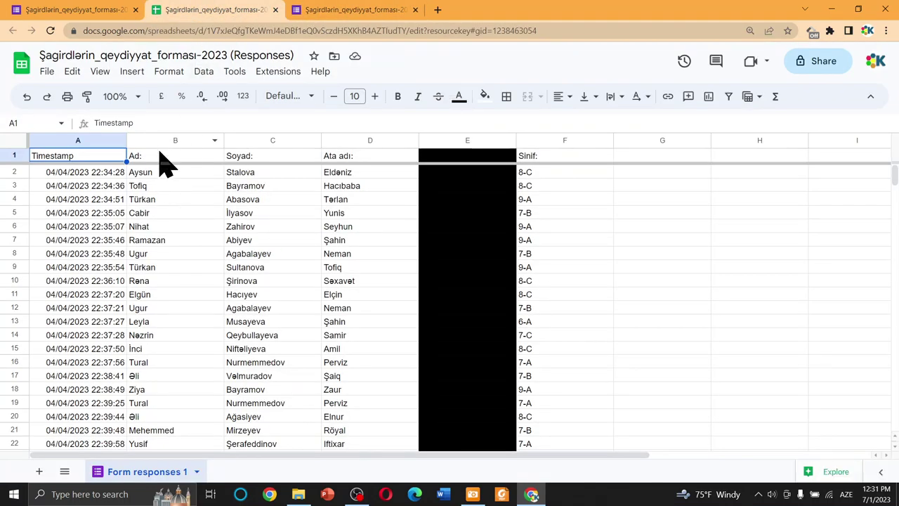
{"action": "left_click", "coordinate": [345, 9]}
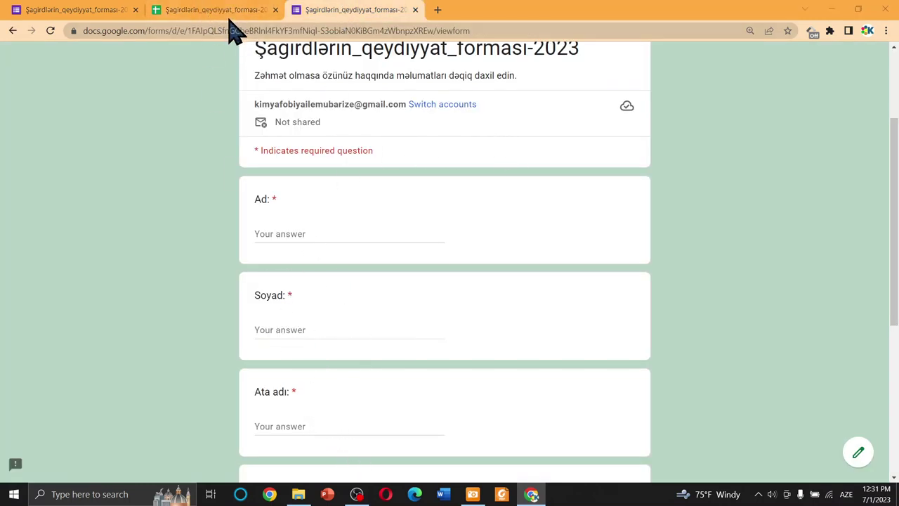
Close the Opera window and confirm Quit Opera
{"action": "key", "text": "alt+Tab"}
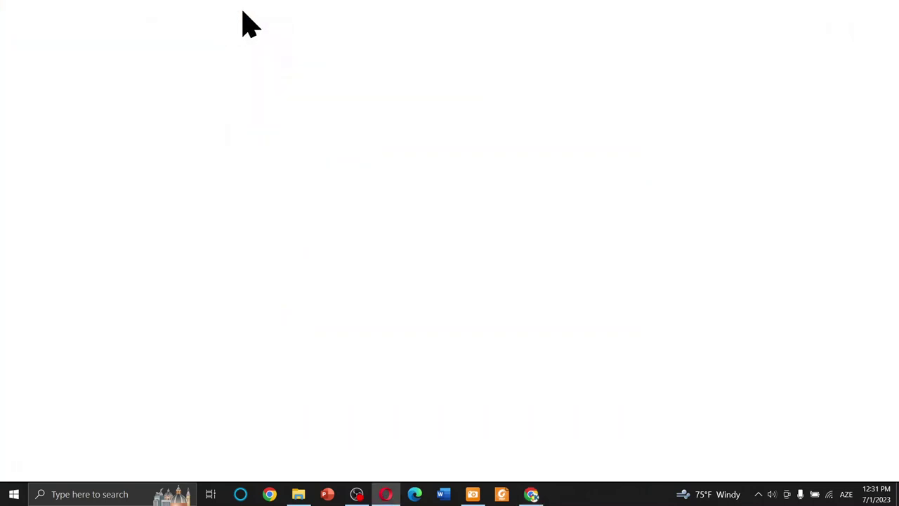
{"action": "key", "text": "ctrl+t"}
{"action": "left_click", "coordinate": [888, 9]}
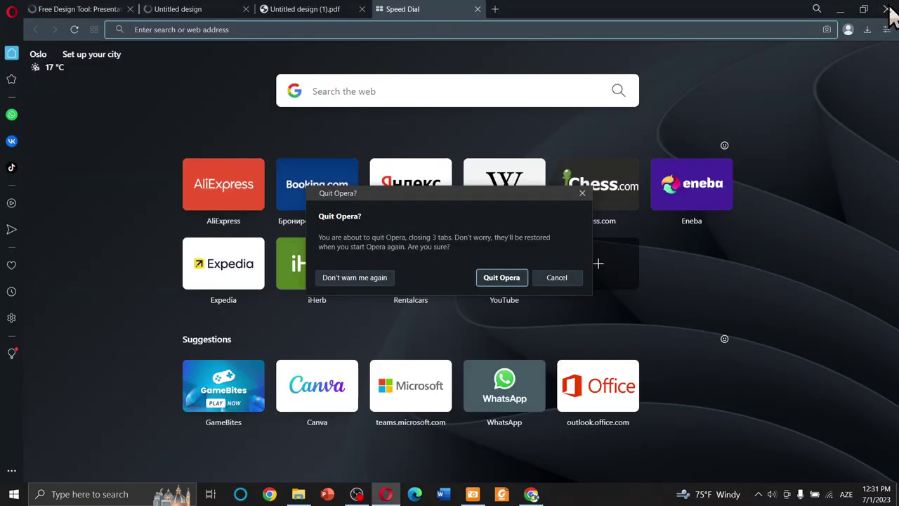
{"action": "left_click", "coordinate": [500, 278]}
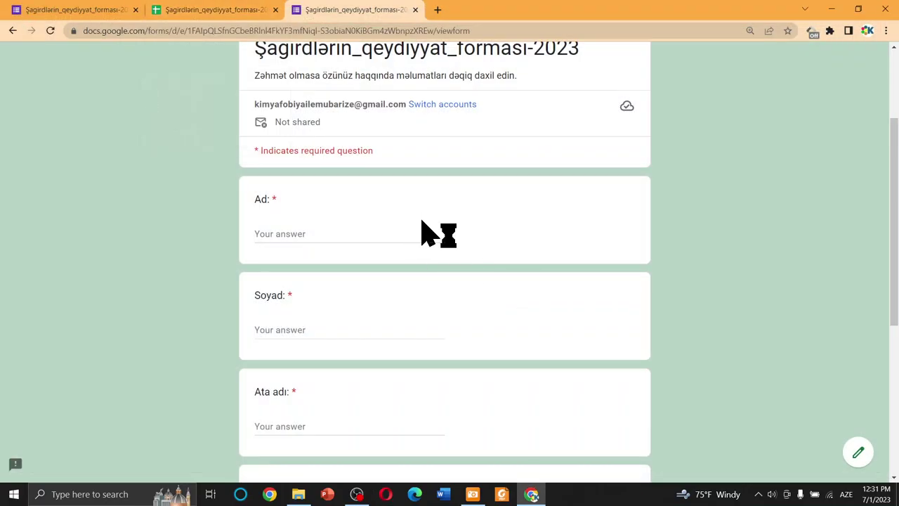
Download the Şagirdlərin_qeydiyyat_forması-2023 (Responses) spreadsheet in Microsoft Excel (.xlsx) format
{"action": "left_click", "coordinate": [210, 12]}
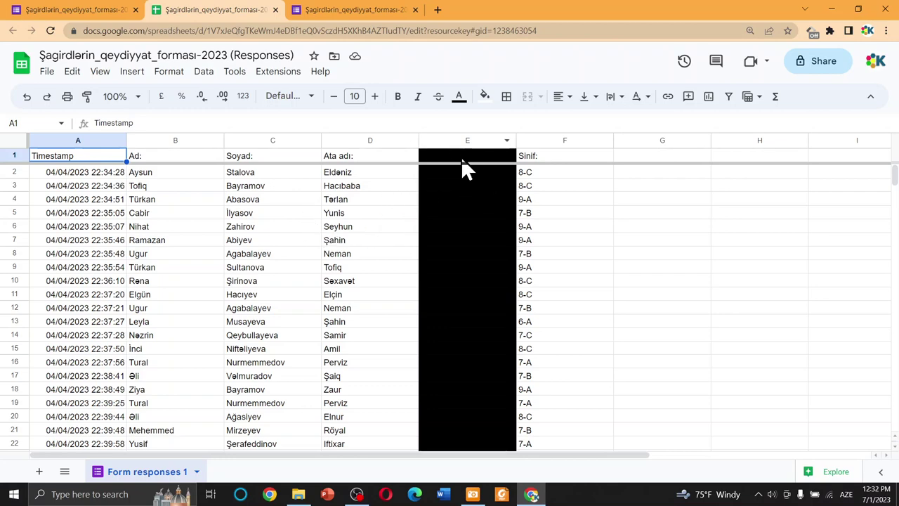
{"action": "scroll", "coordinate": [408, 247], "scroll_direction": "down", "scroll_amount": 3}
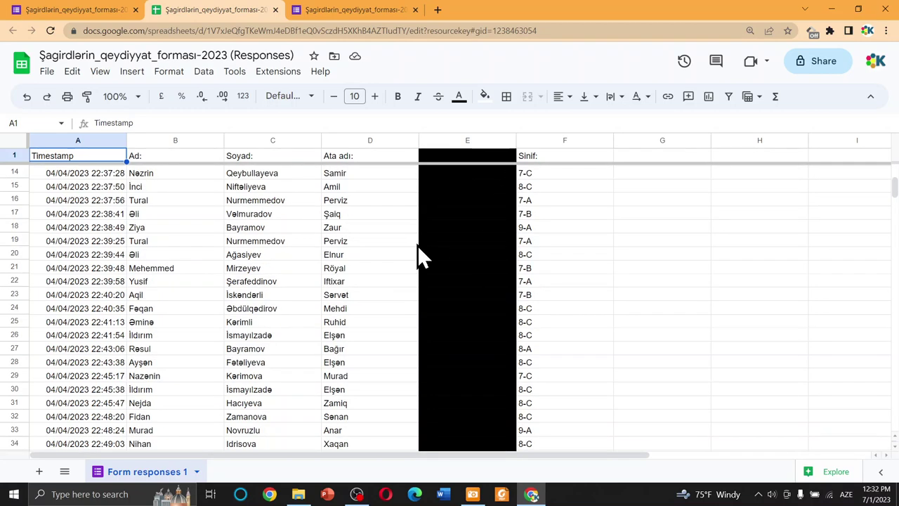
{"action": "scroll", "coordinate": [417, 245], "scroll_direction": "up", "scroll_amount": 3}
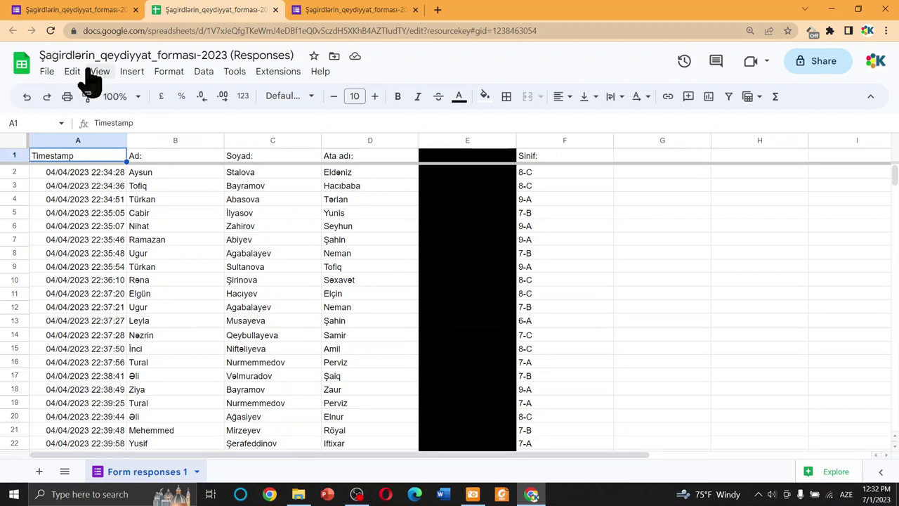
{"action": "left_click", "coordinate": [47, 74]}
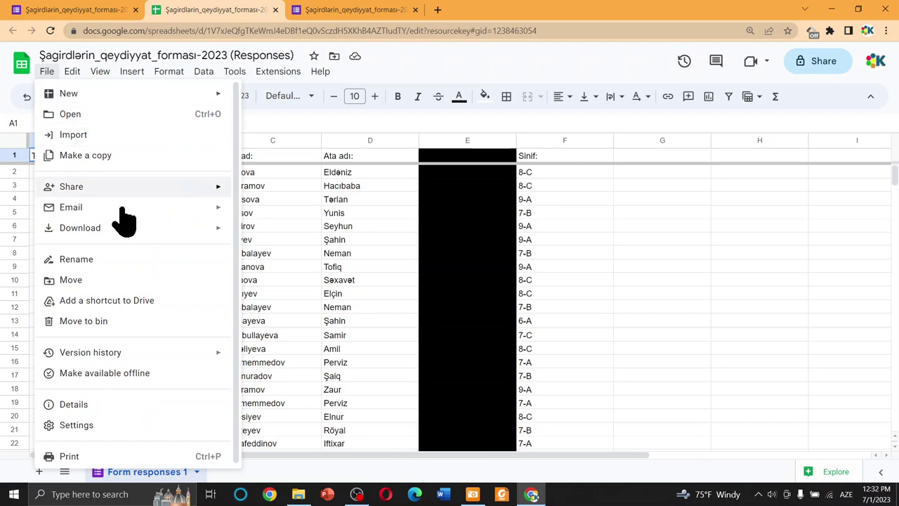
{"action": "mouse_move", "coordinate": [125, 211]}
{"action": "mouse_move", "coordinate": [125, 231]}
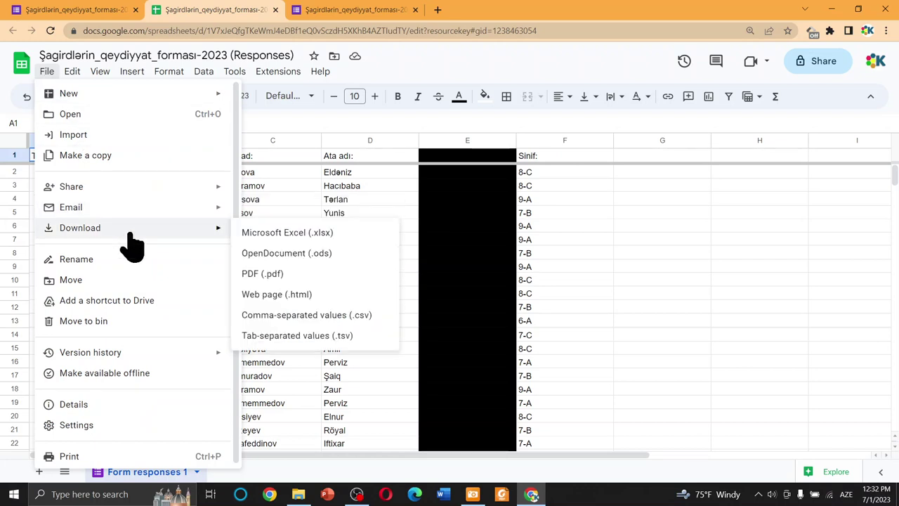
{"action": "left_click", "coordinate": [324, 238]}
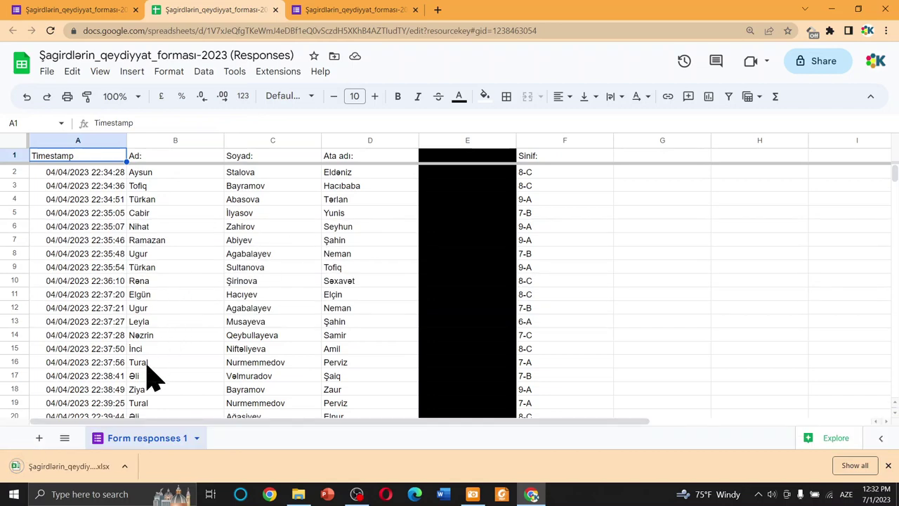
Open the downloaded workbook in Excel and delete the blacked-out phone column E
{"action": "left_click", "coordinate": [59, 469]}
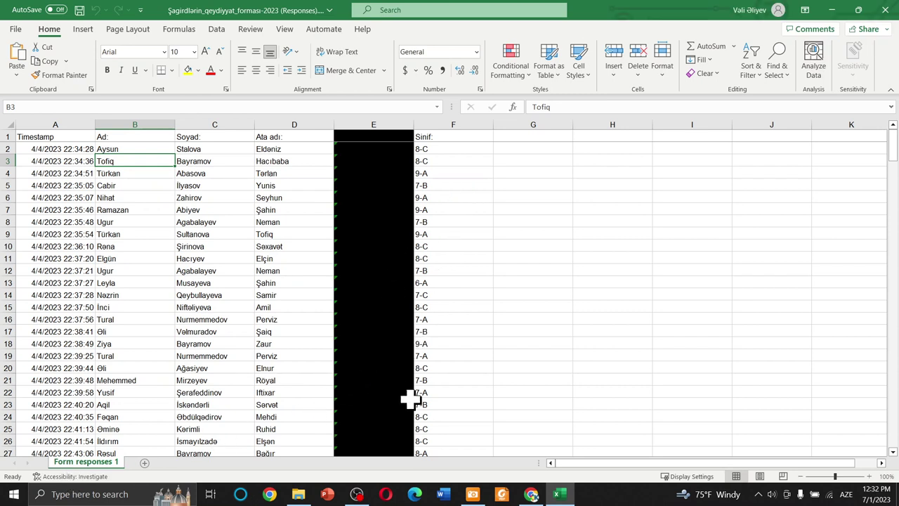
{"action": "right_click", "coordinate": [382, 116]}
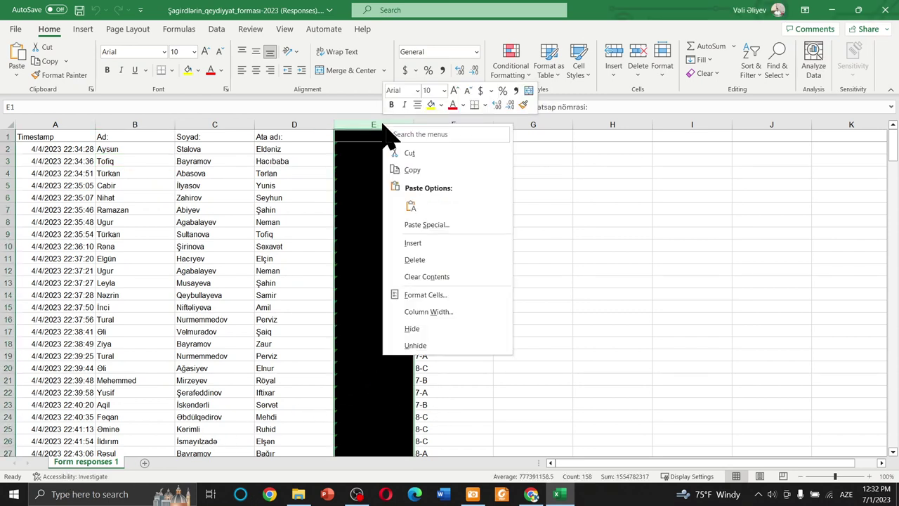
{"action": "left_click", "coordinate": [419, 264]}
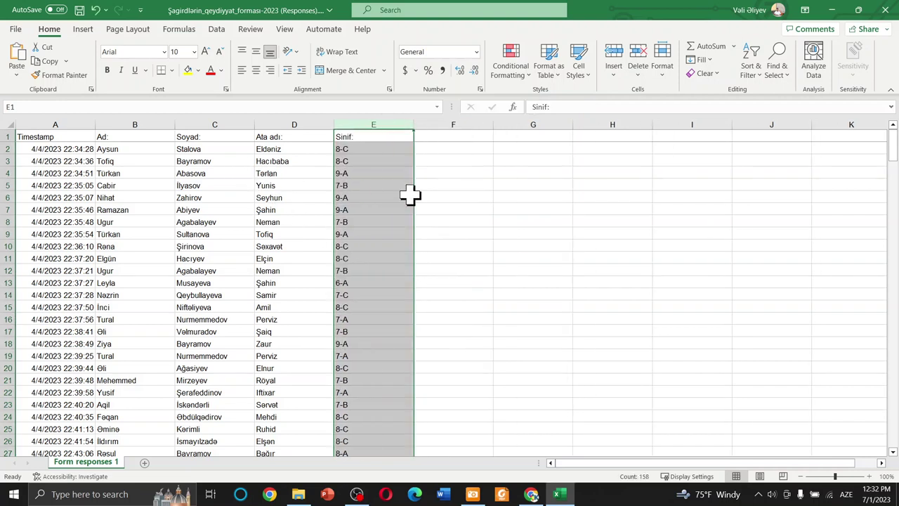
{"action": "left_click", "coordinate": [458, 195]}
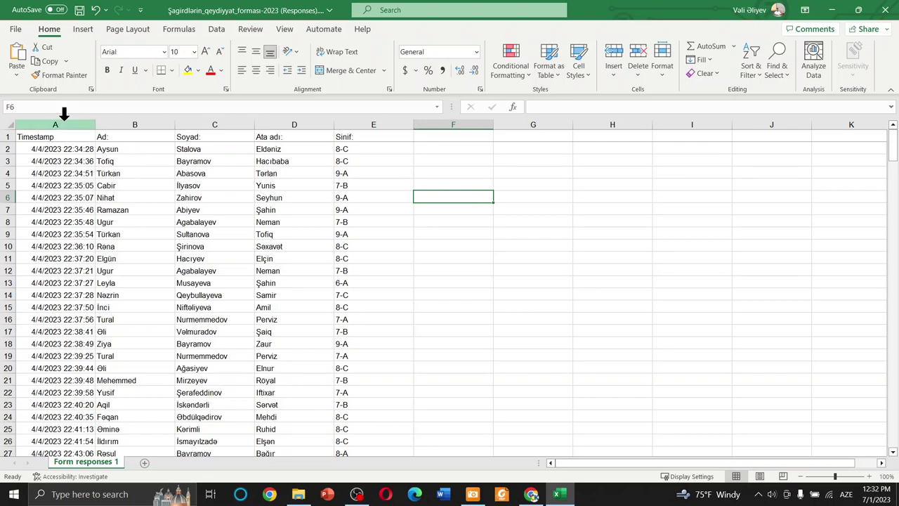
Delete the Timestamp column A so the sheet starts with Ad
{"action": "right_click", "coordinate": [65, 120]}
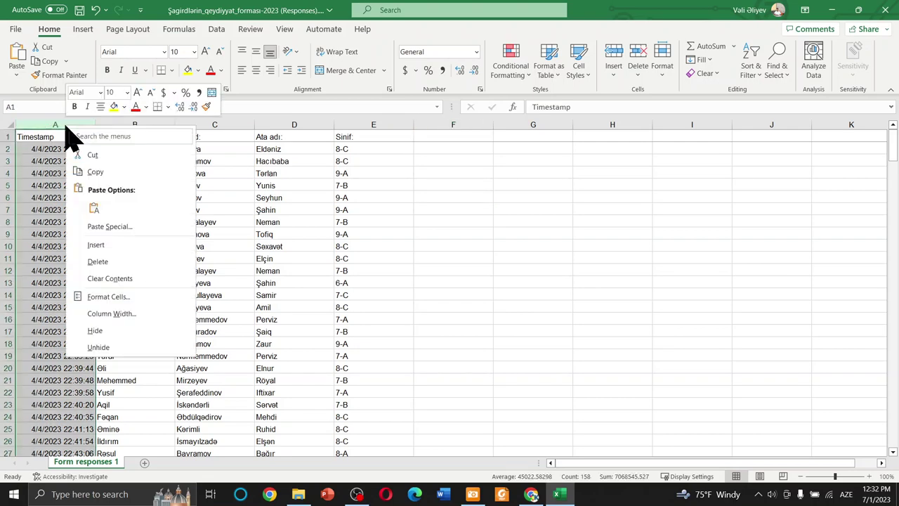
{"action": "left_click", "coordinate": [113, 266]}
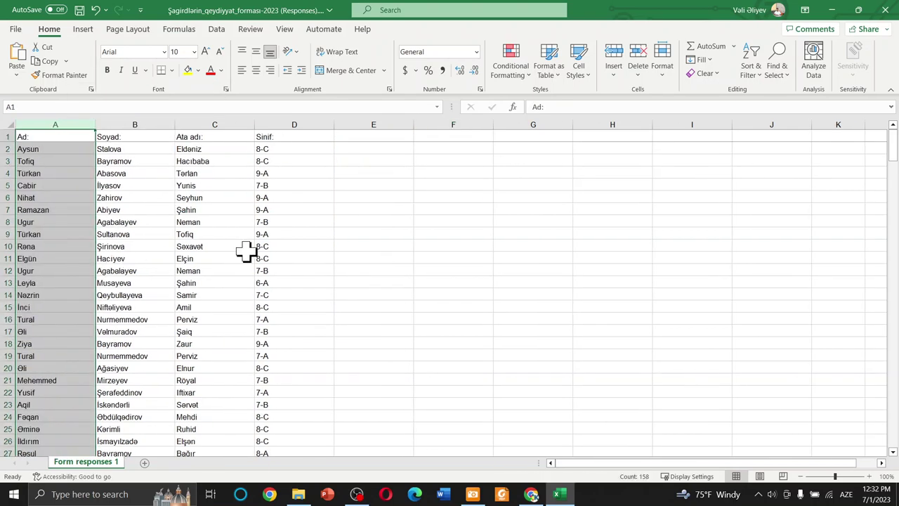
{"action": "left_click", "coordinate": [351, 221]}
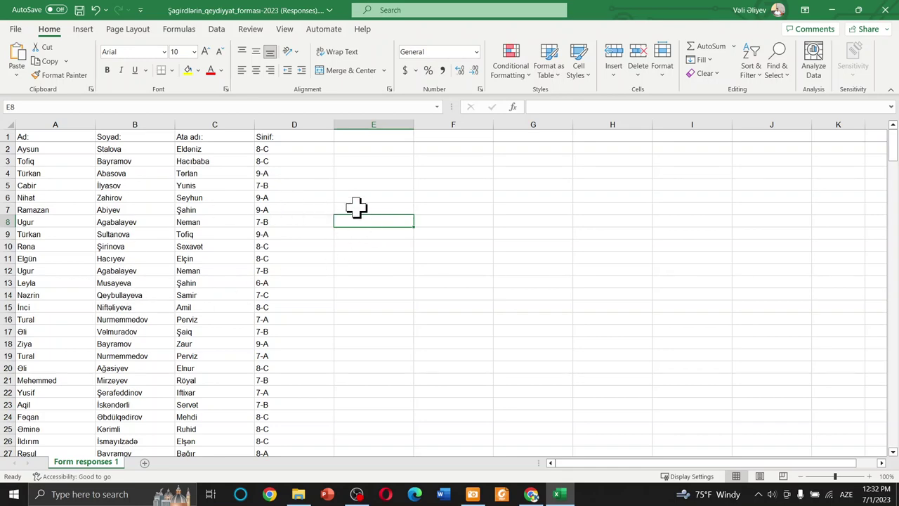
Open the recent 2024-cü tədris ili workbook and double the width of column A on sheet 7A
{"action": "key", "text": "ctrl+o"}
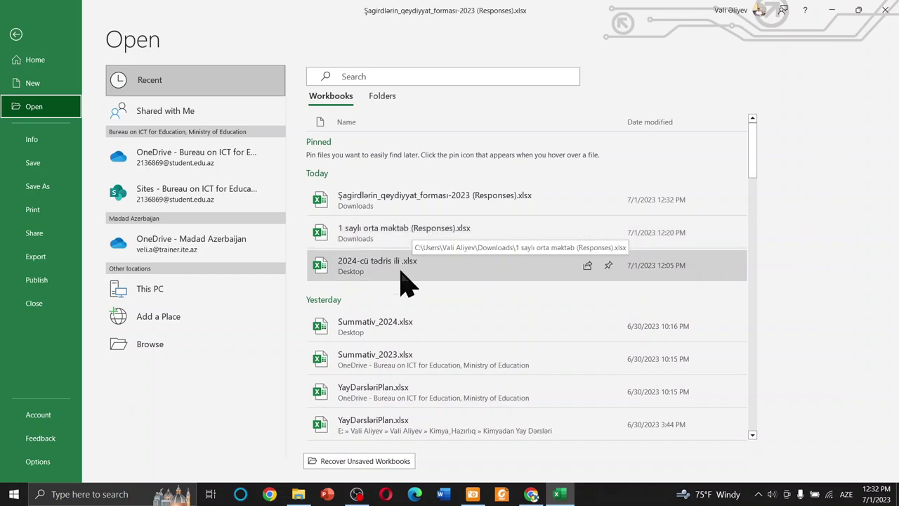
{"action": "left_click", "coordinate": [380, 269]}
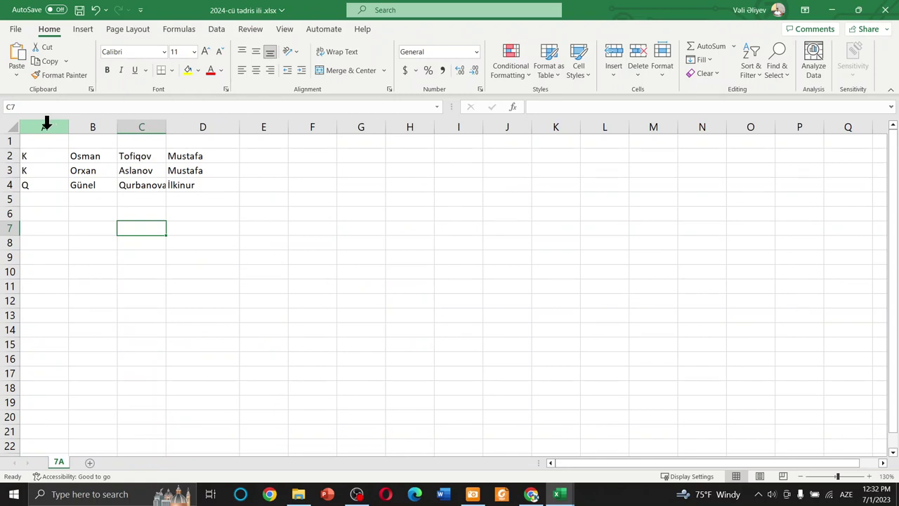
{"action": "left_click", "coordinate": [45, 125]}
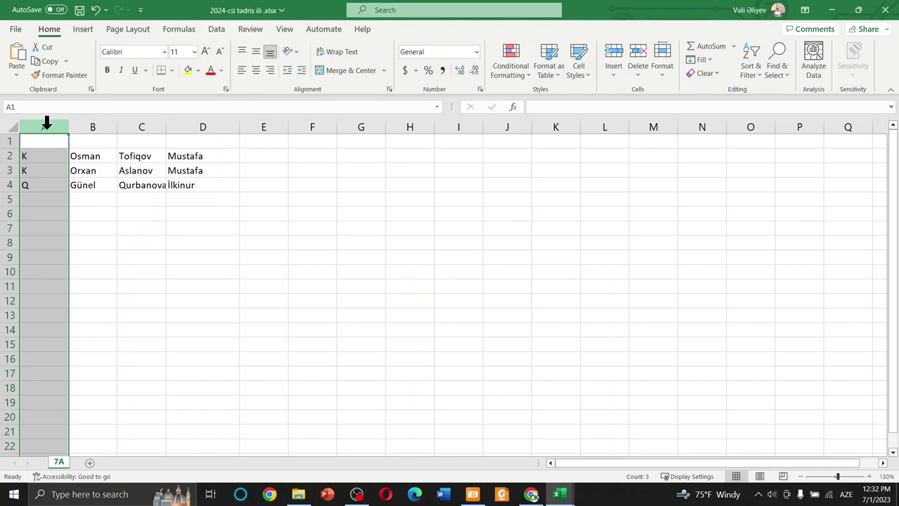
{"action": "left_click_drag", "start_coordinate": [68, 131], "coordinate": [177, 131]}
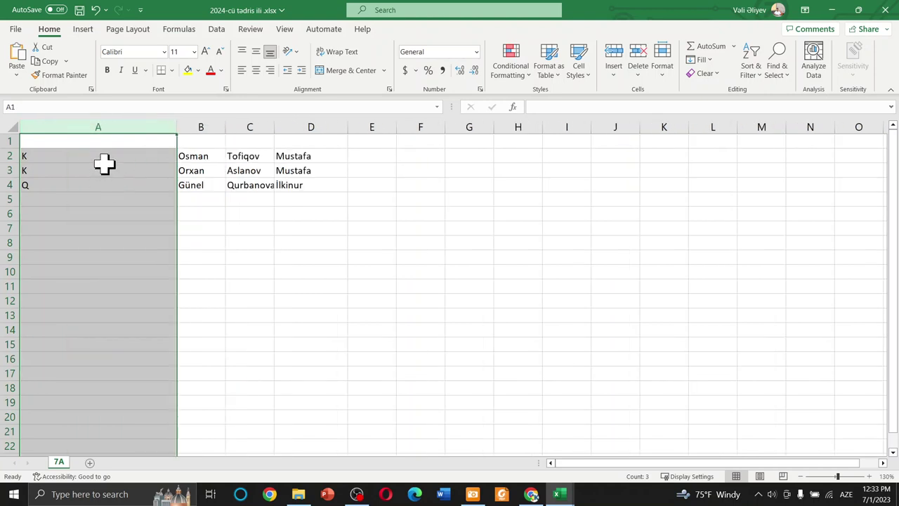
{"action": "left_click", "coordinate": [120, 172]}
{"action": "left_click", "coordinate": [121, 226]}
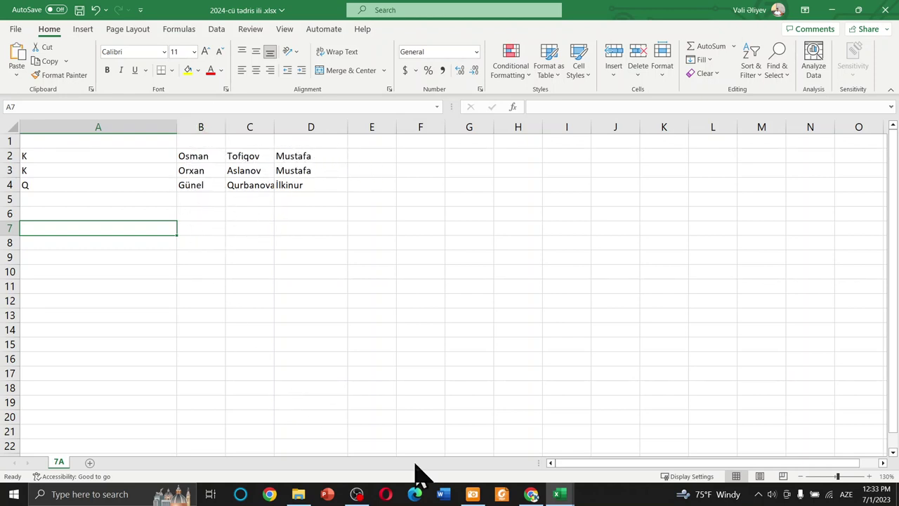
Bring the Şagirdlərin_qeydiyyat_forması-2023 (Responses) workbook back to the front via the Excel taskbar preview
{"action": "left_click", "coordinate": [566, 495]}
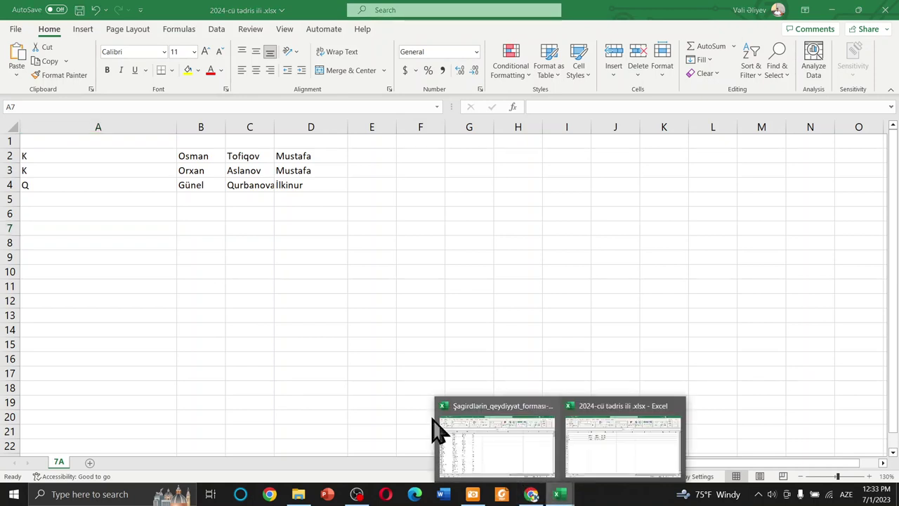
{"action": "left_click", "coordinate": [466, 457]}
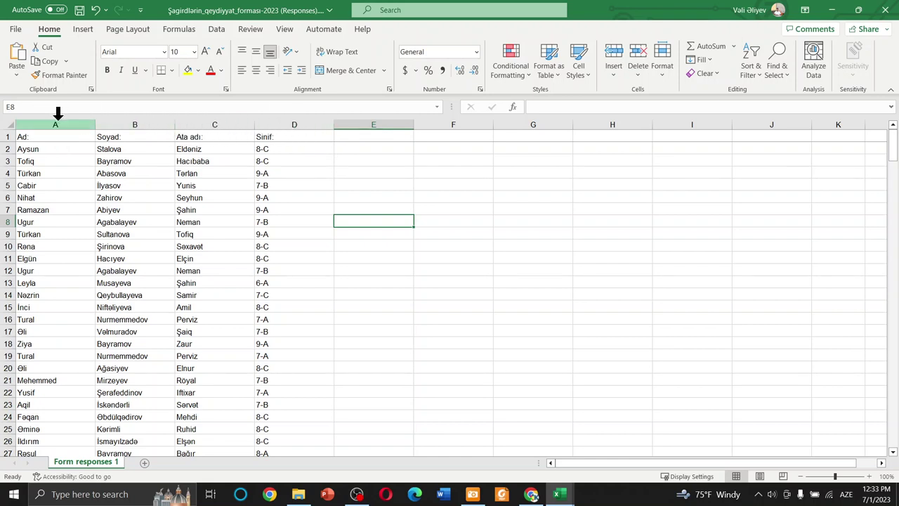
Insert an empty column before Sinif and give it the header ASA in D1
{"action": "left_click_drag", "start_coordinate": [56, 115], "coordinate": [210, 124]}
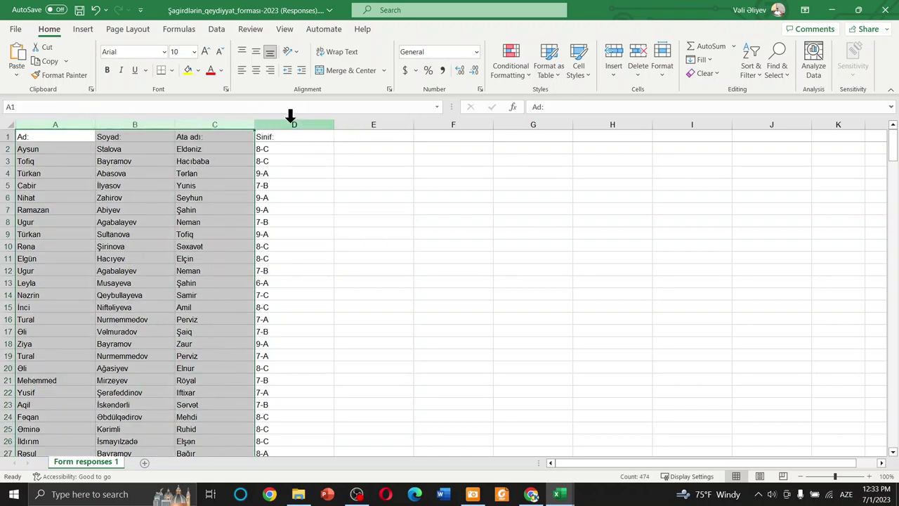
{"action": "left_click", "coordinate": [290, 115]}
{"action": "right_click", "coordinate": [291, 116]}
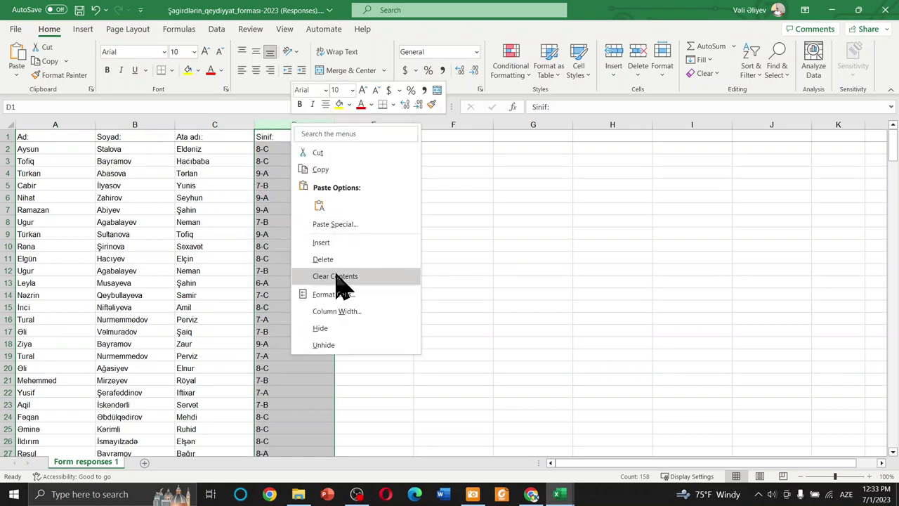
{"action": "left_click", "coordinate": [340, 241]}
{"action": "left_click", "coordinate": [393, 185]}
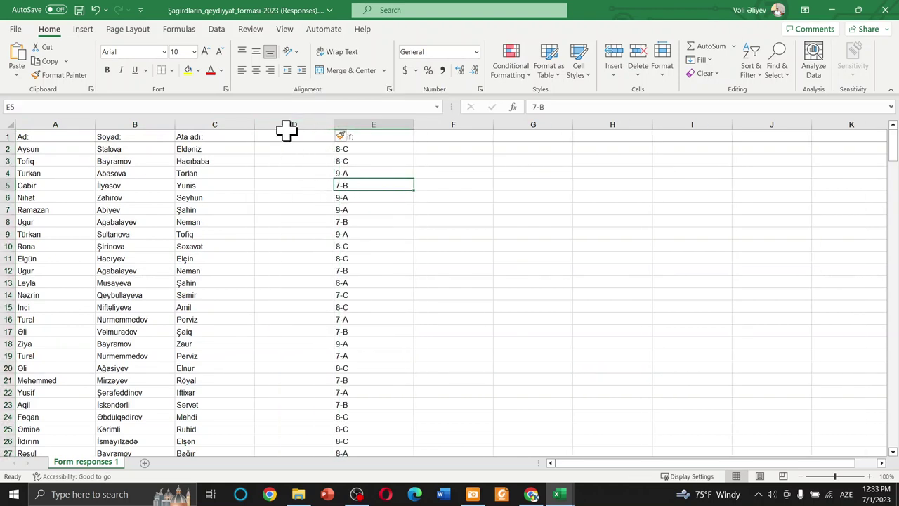
{"action": "left_click", "coordinate": [323, 135]}
{"action": "type", "text": "ASA"}
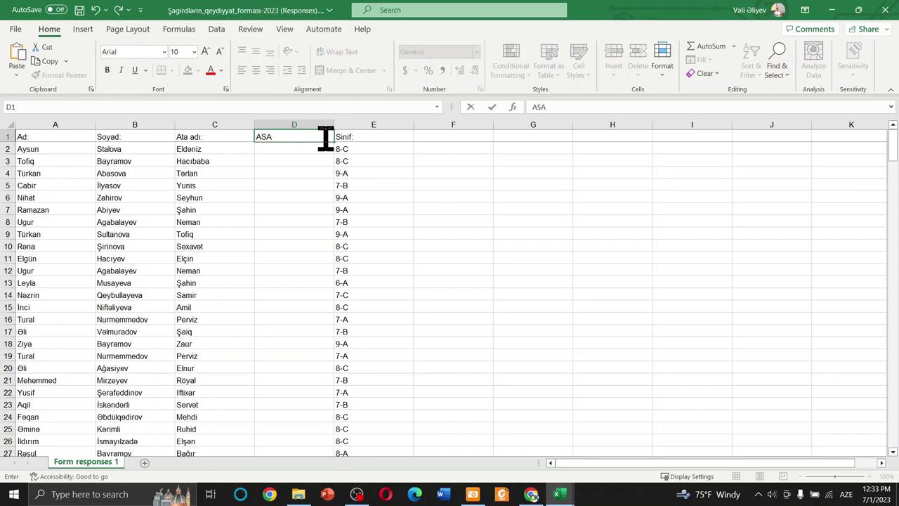
{"action": "key", "text": "Return"}
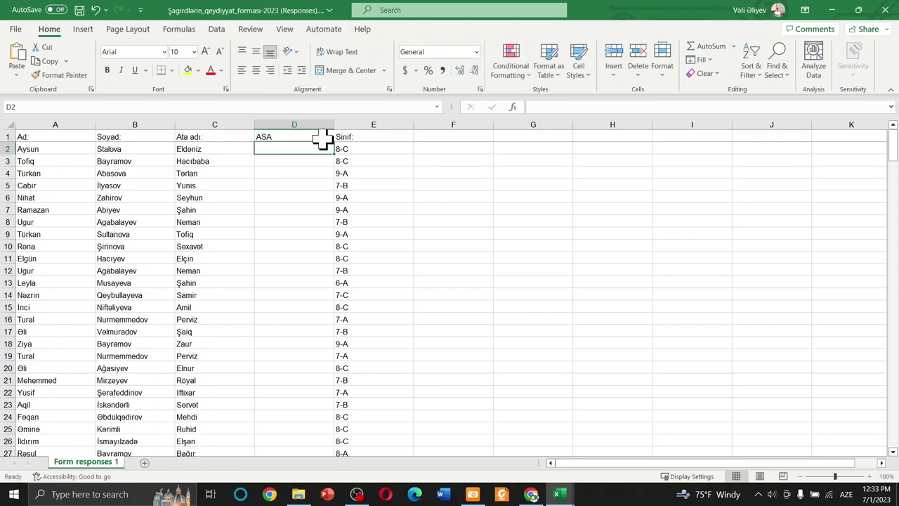
Enter =CONCAT(A2,B2,C2) in D2 to join first name, surname and father's name
{"action": "scroll", "coordinate": [36, 171], "scroll_direction": "up", "scroll_amount": 4, "text": "ctrl"}
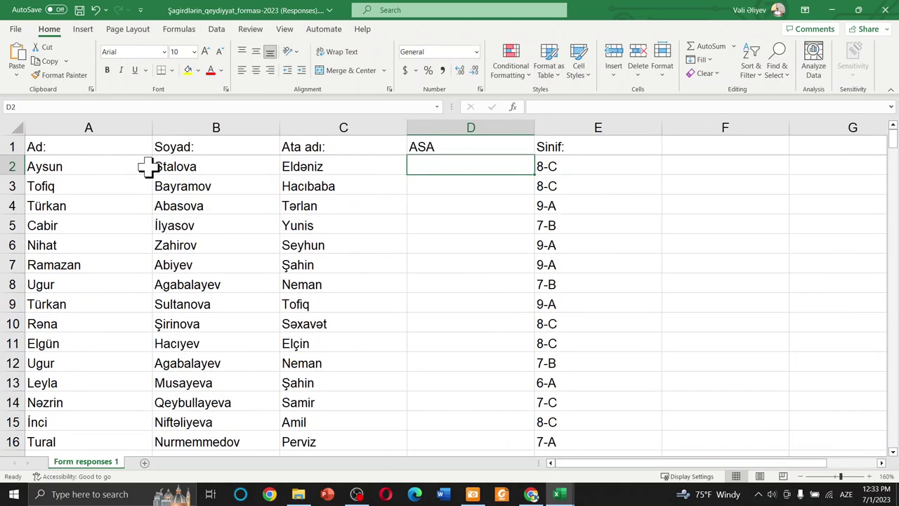
{"action": "scroll", "coordinate": [148, 167], "scroll_direction": "up", "scroll_amount": 1, "text": "ctrl"}
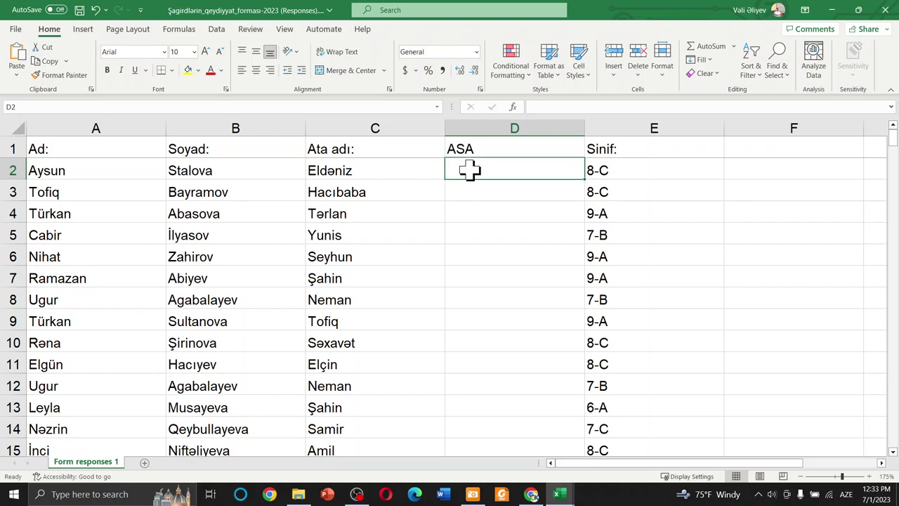
{"action": "type", "text": "="}
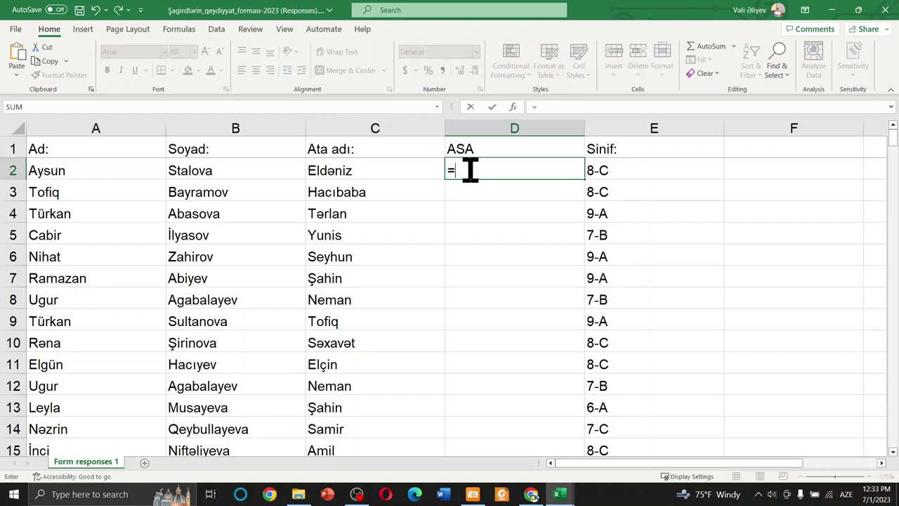
{"action": "type", "text": "CO"}
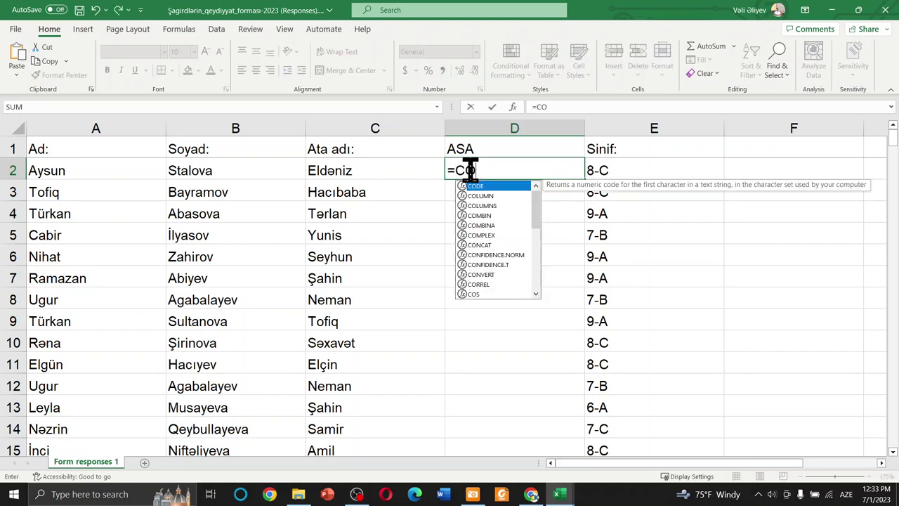
{"action": "type", "text": "N"}
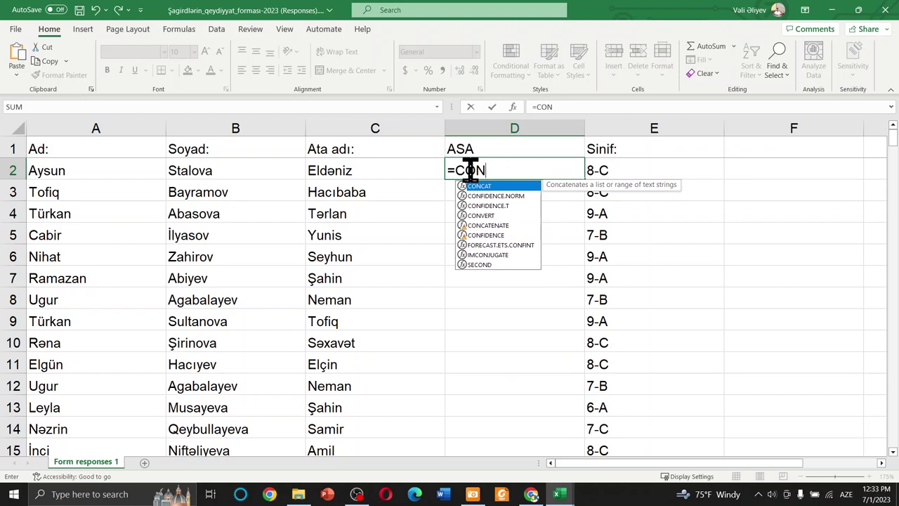
{"action": "key", "text": "Tab"}
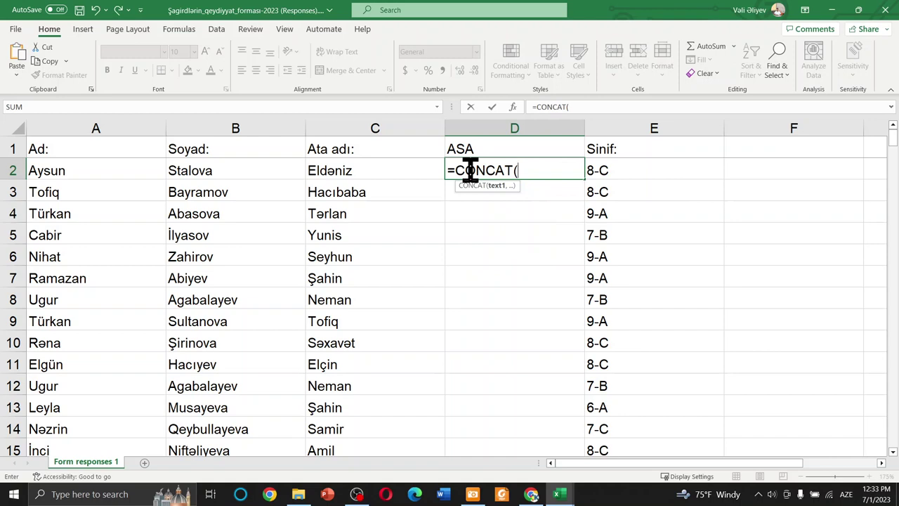
{"action": "left_click", "coordinate": [73, 173]}
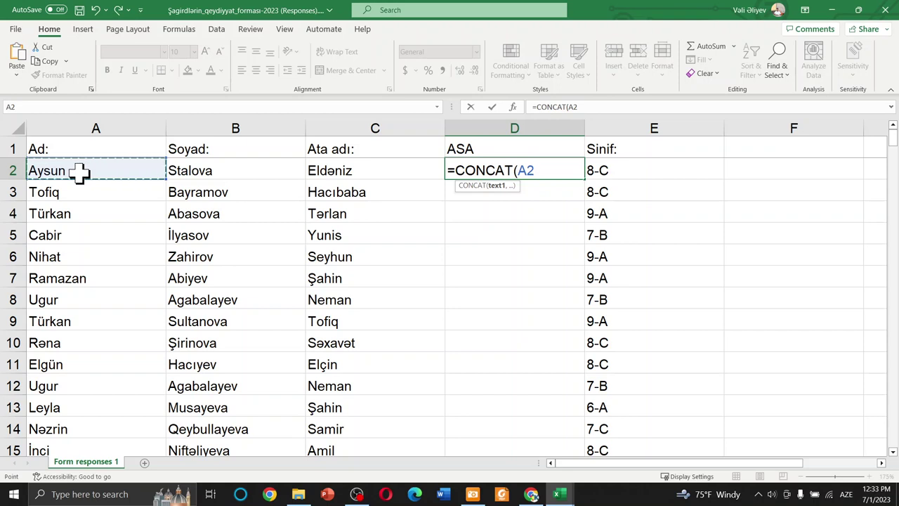
{"action": "type", "text": "ç"}
{"action": "key", "text": "BackSpace"}
{"action": "type", "text": ","}
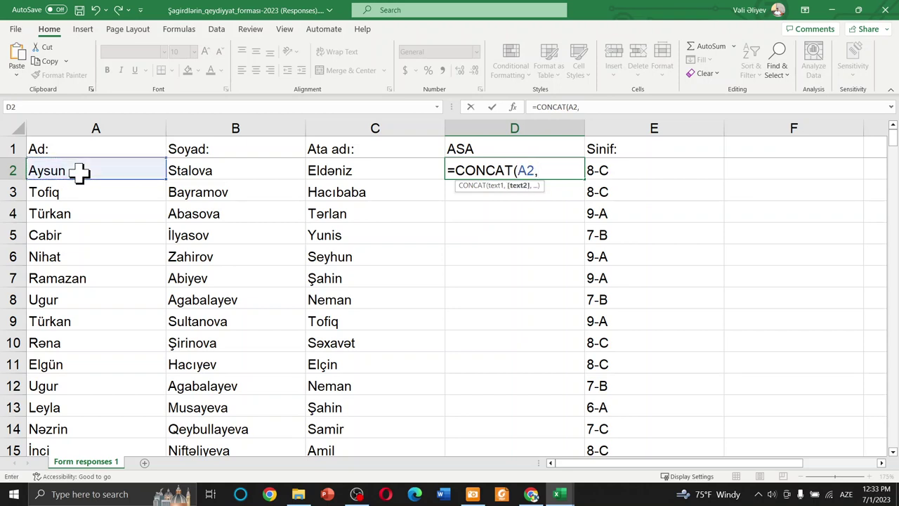
{"action": "left_click", "coordinate": [200, 171]}
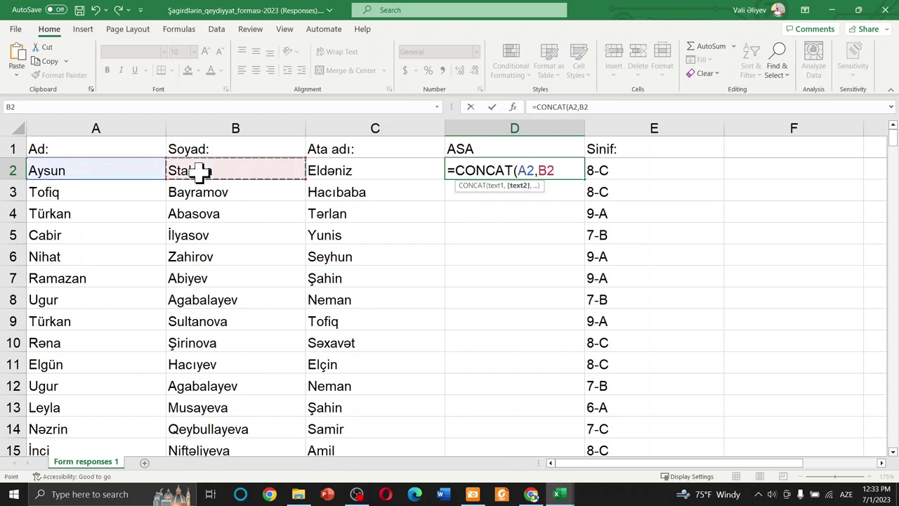
{"action": "type", "text": ","}
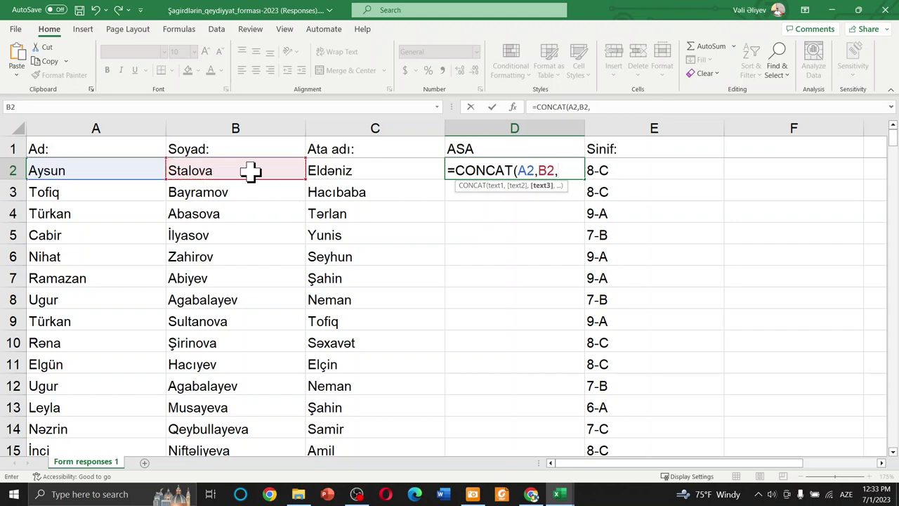
{"action": "left_click", "coordinate": [323, 170]}
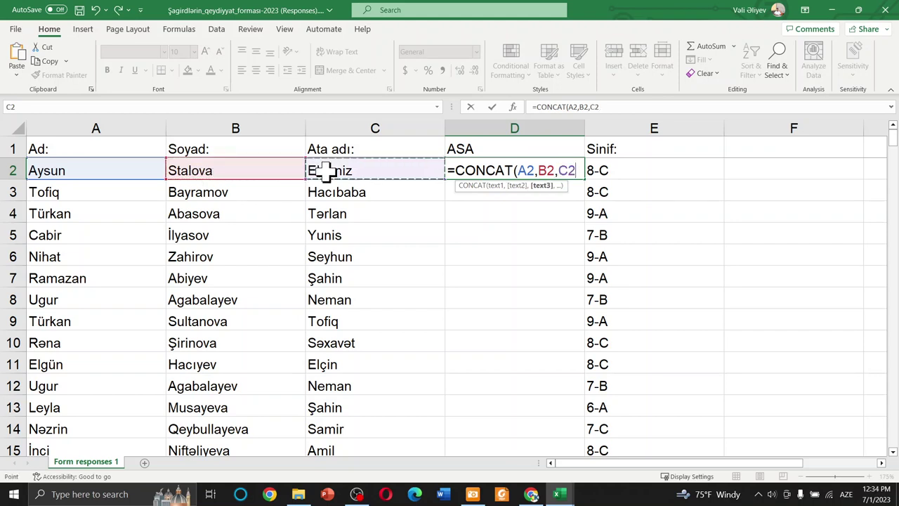
{"action": "type", "text": ")"}
{"action": "key", "text": "Return"}
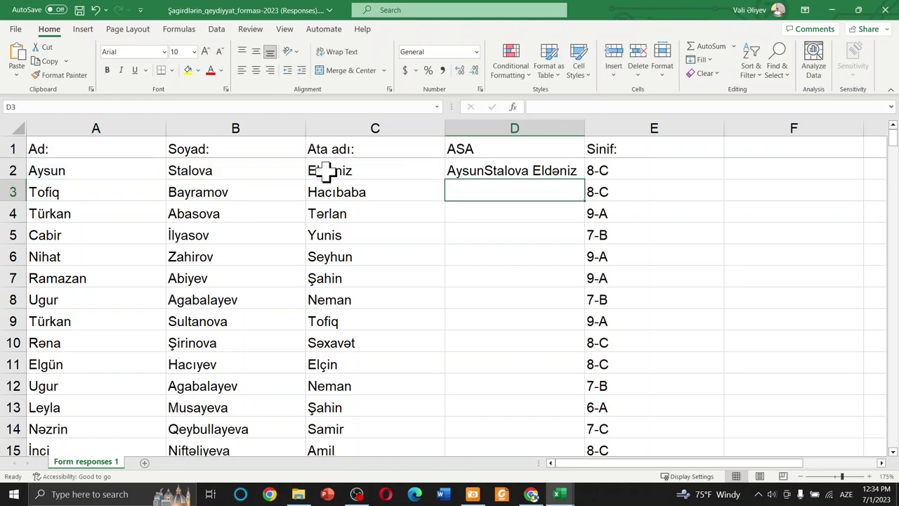
{"action": "left_click", "coordinate": [528, 172]}
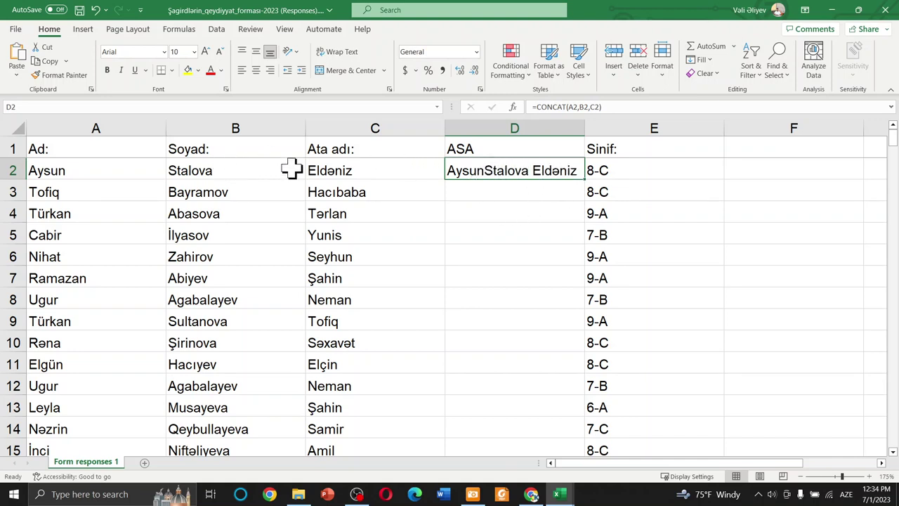
Insert a new column A headed Boşluq with a single space in A2
{"action": "right_click", "coordinate": [62, 128]}
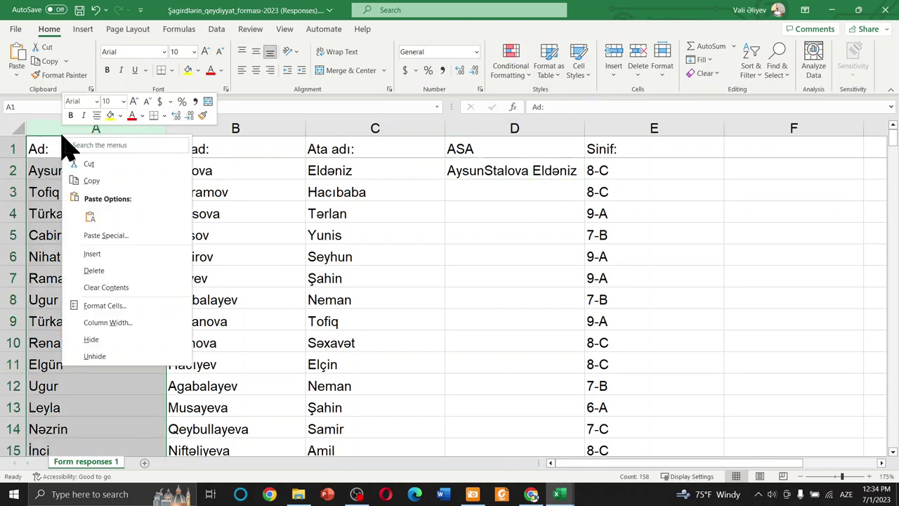
{"action": "left_click", "coordinate": [105, 254]}
{"action": "left_click", "coordinate": [88, 149]}
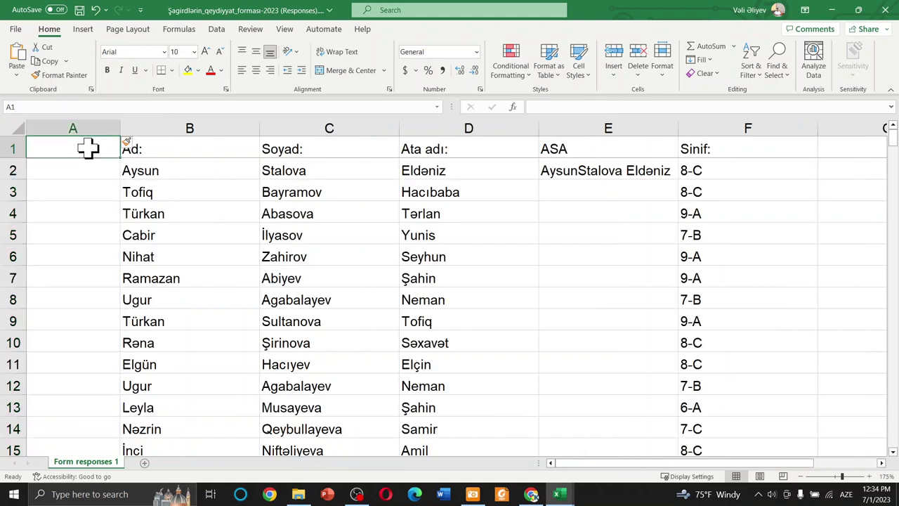
{"action": "type", "text": "Boşluq"}
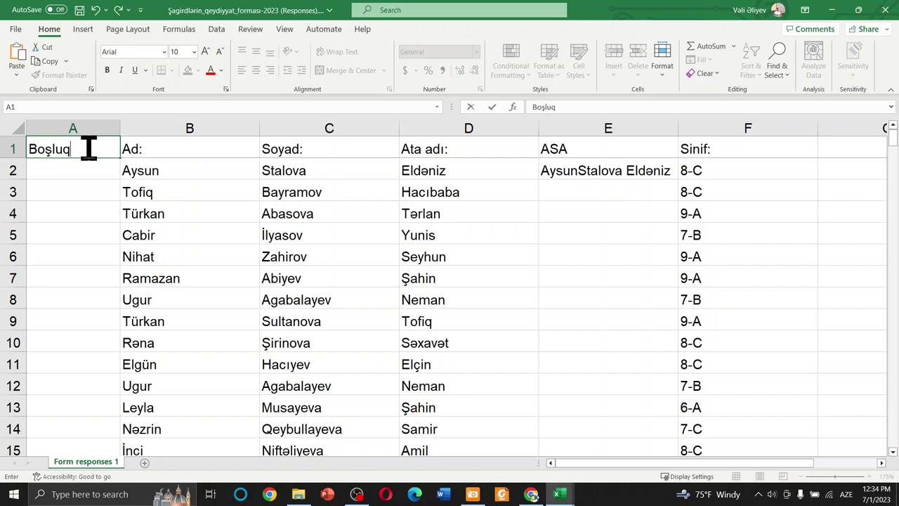
{"action": "key", "text": "Return"}
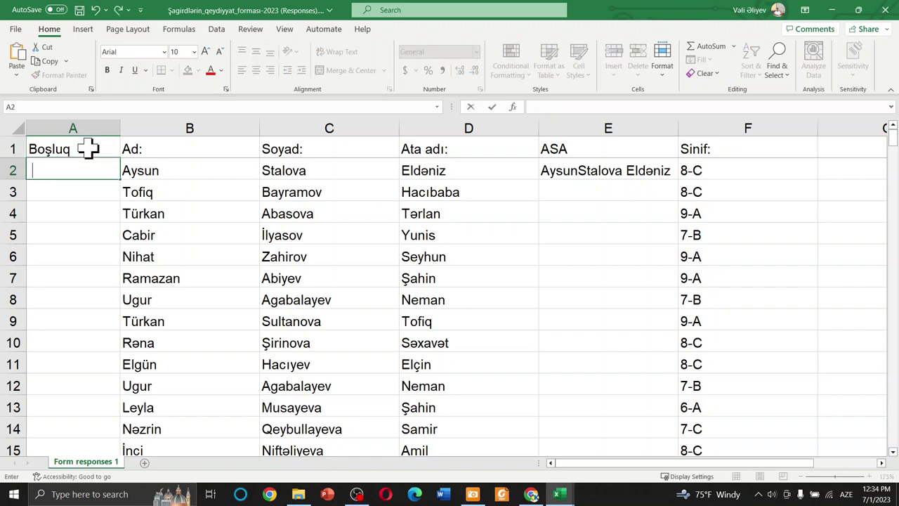
{"action": "key", "text": "Return"}
Copy the A2 space down column A through row 158, then select E2
{"action": "left_click", "coordinate": [82, 171]}
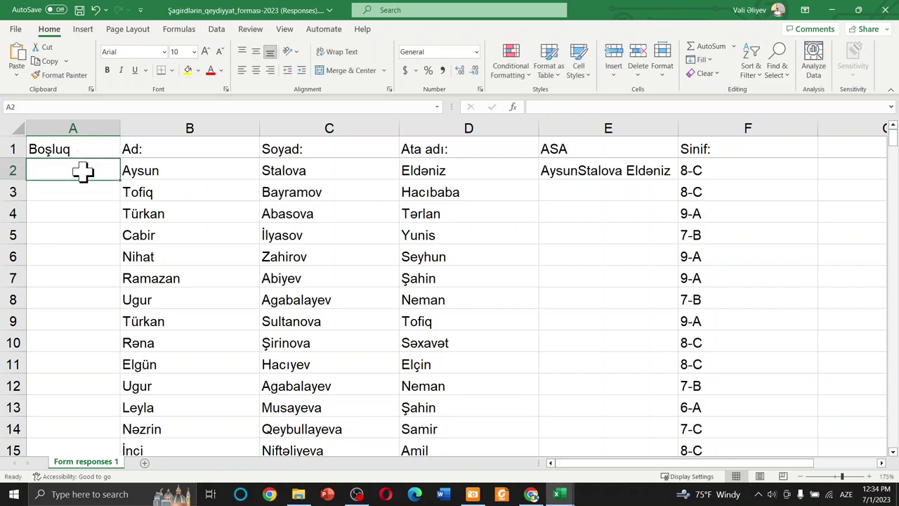
{"action": "left_click_drag", "start_coordinate": [120, 182], "coordinate": [83, 500]}
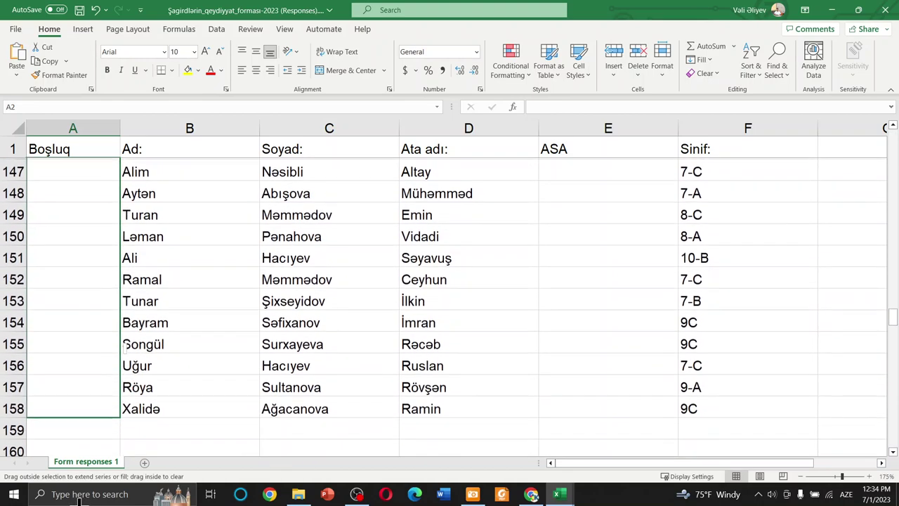
{"action": "left_click_drag", "start_coordinate": [83, 500], "coordinate": [68, 365]}
{"action": "scroll", "coordinate": [408, 347], "scroll_direction": "up", "scroll_amount": 5}
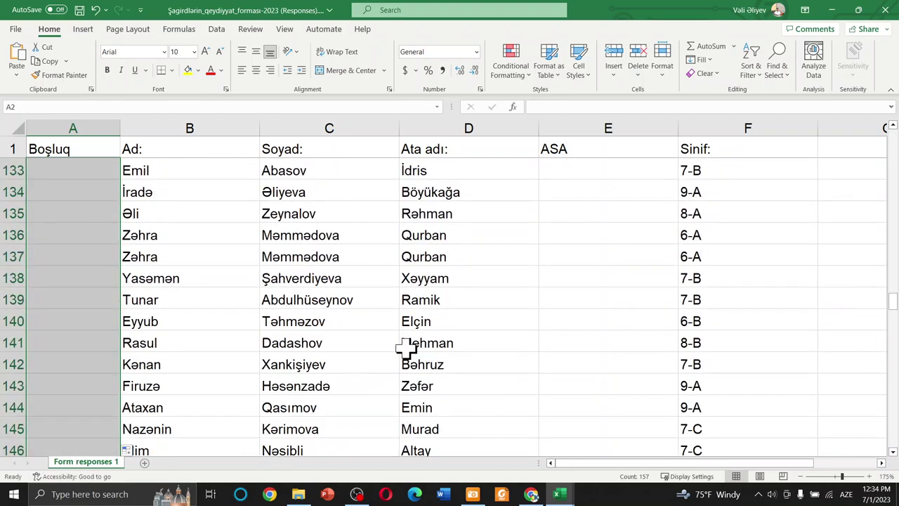
{"action": "scroll", "coordinate": [590, 187], "scroll_direction": "up", "scroll_amount": 6}
{"action": "scroll", "coordinate": [590, 176], "scroll_direction": "up", "scroll_amount": 11}
{"action": "scroll", "coordinate": [564, 170], "scroll_direction": "up", "scroll_amount": 7}
{"action": "scroll", "coordinate": [576, 176], "scroll_direction": "up", "scroll_amount": 9}
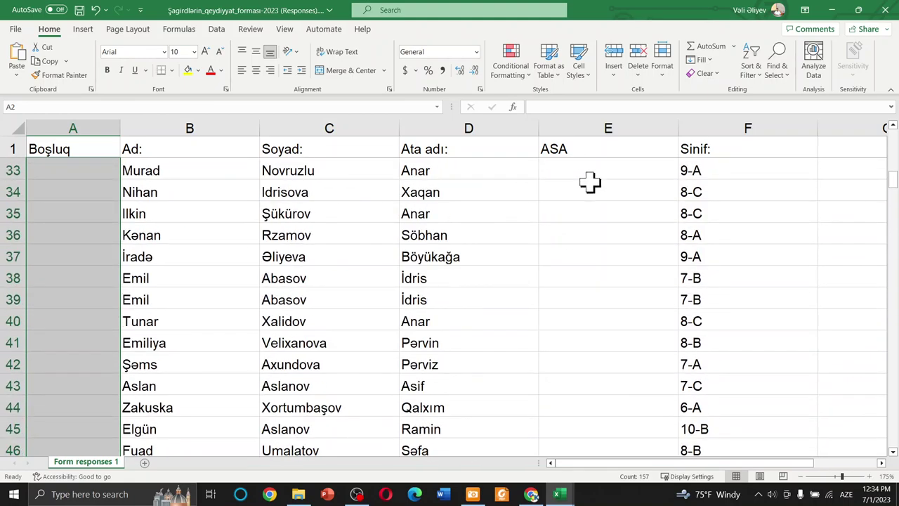
{"action": "scroll", "coordinate": [588, 181], "scroll_direction": "up", "scroll_amount": 7}
{"action": "scroll", "coordinate": [590, 181], "scroll_direction": "up", "scroll_amount": 4}
{"action": "left_click", "coordinate": [590, 181]}
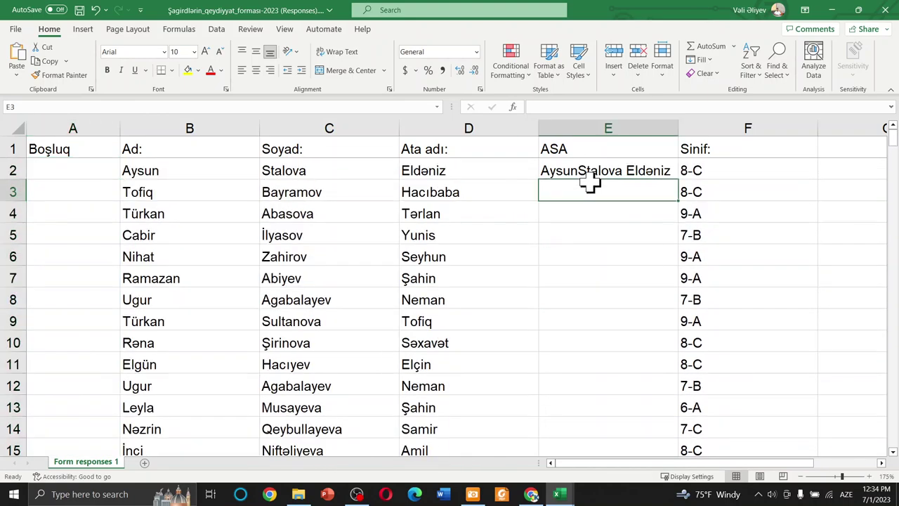
{"action": "left_click", "coordinate": [595, 170]}
Insert A2 as a spacer argument after B2 in E2's CONCAT formula
{"action": "left_click", "coordinate": [597, 105]}
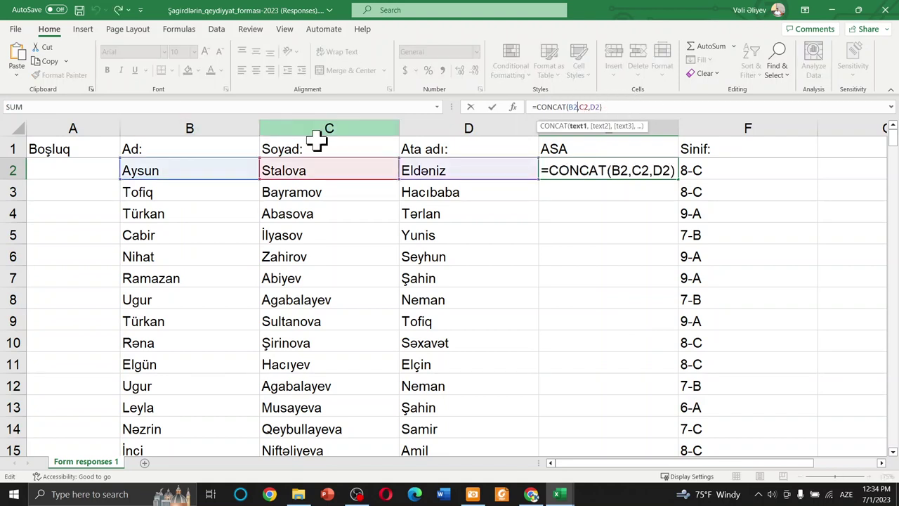
{"action": "left_click", "coordinate": [562, 126]}
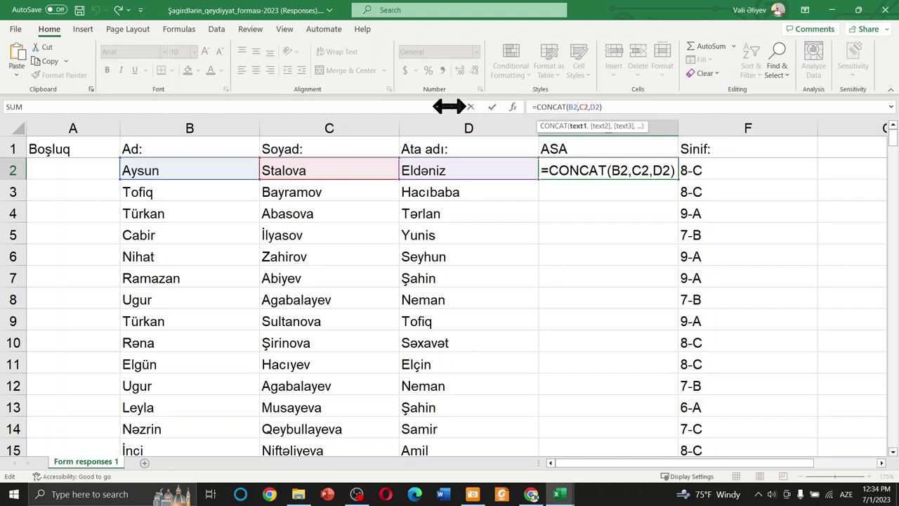
{"action": "left_click_drag", "start_coordinate": [449, 107], "coordinate": [143, 107]}
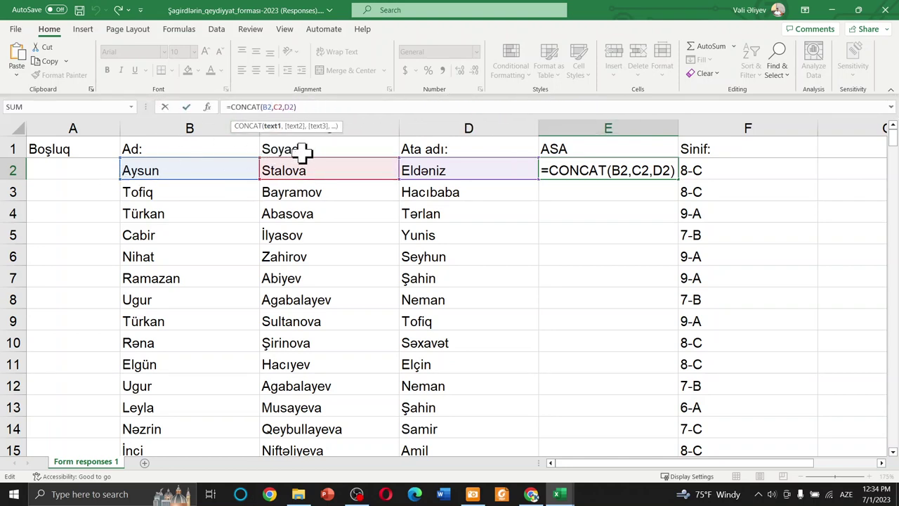
{"action": "key", "text": "Right"}
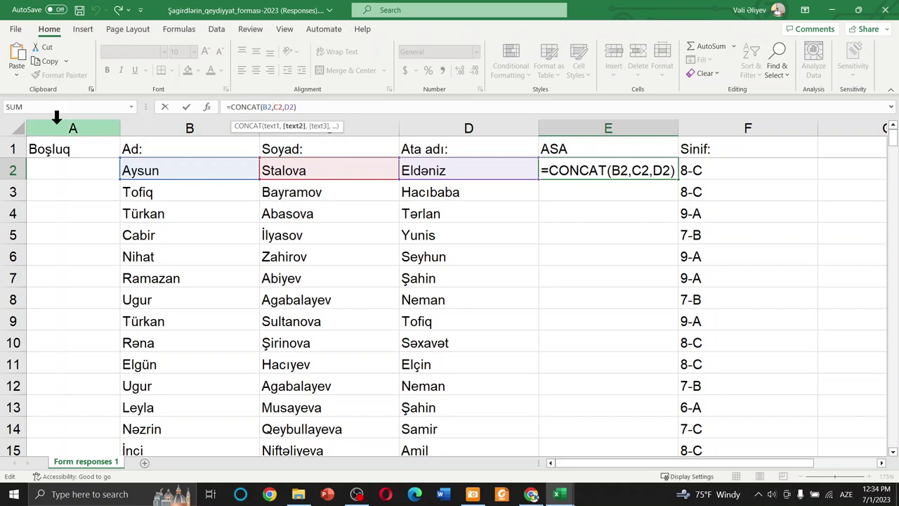
{"action": "left_click", "coordinate": [63, 174]}
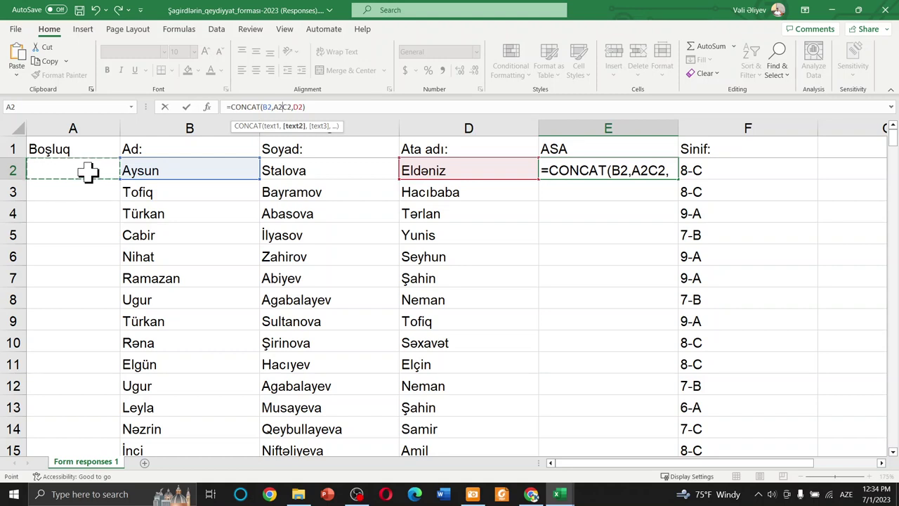
{"action": "type", "text": "ç"}
{"action": "key", "text": "BackSpace"}
{"action": "type", "text": ","}
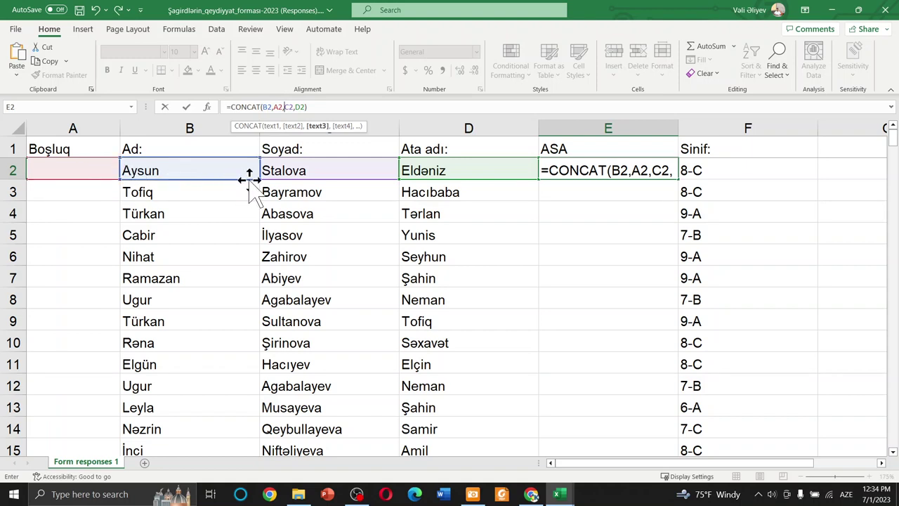
{"action": "key", "text": "Right"}
{"action": "key", "text": "Right"}
{"action": "key", "text": "Left"}
{"action": "key", "text": "Left"}
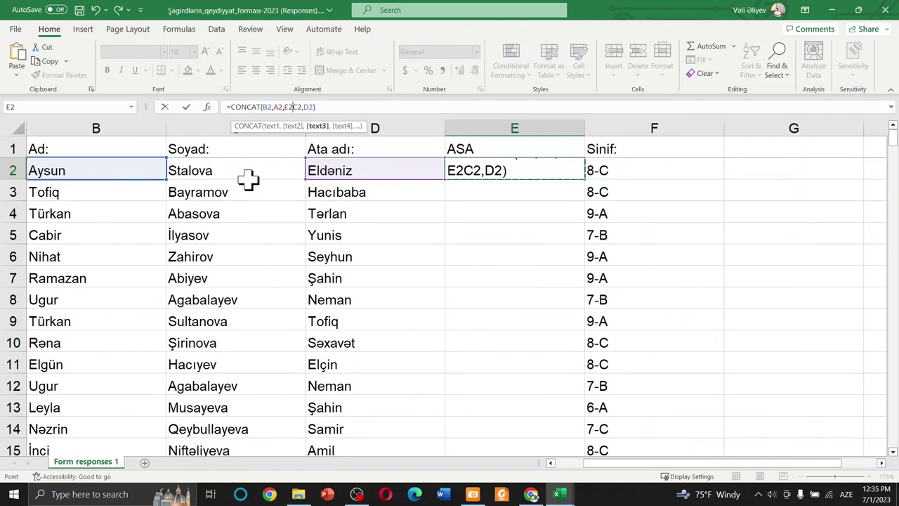
{"action": "key", "text": "Left"}
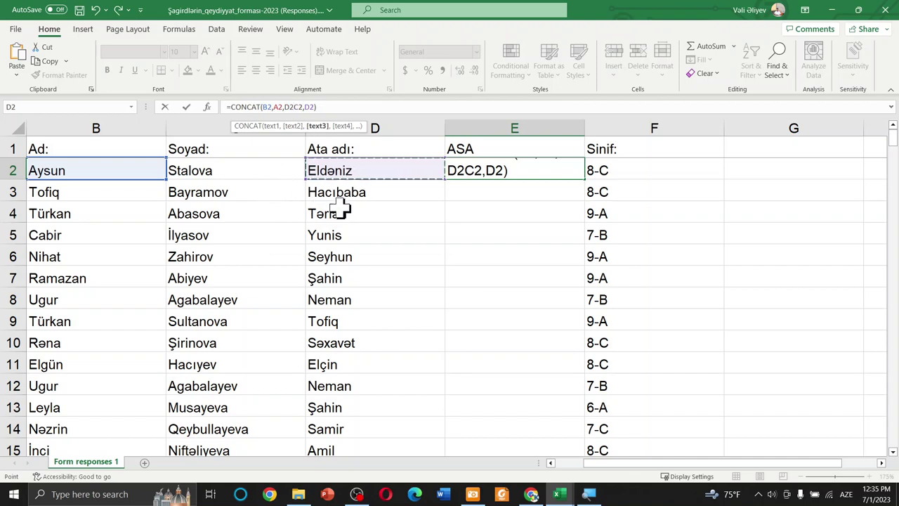
{"action": "left_click", "coordinate": [288, 106]}
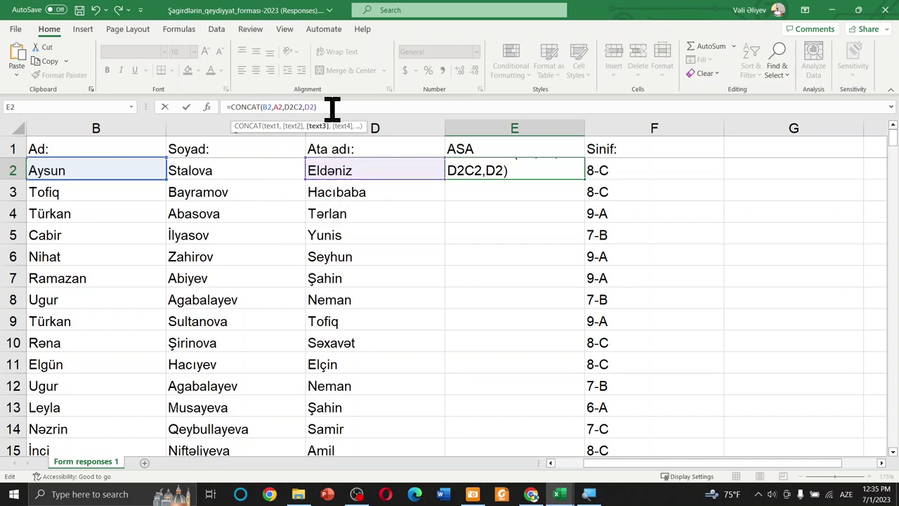
{"action": "key", "text": "BackSpace"}
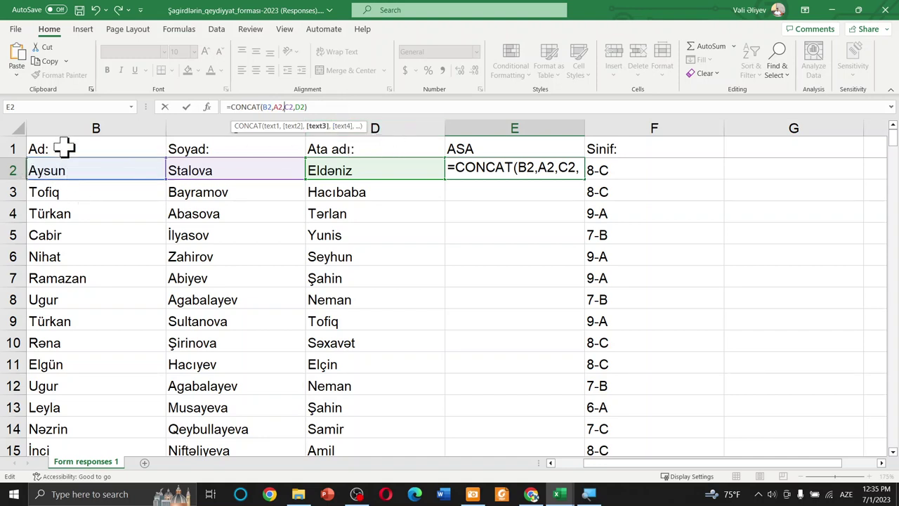
Add A2 before D2 and commit =CONCAT(B2,A2,C2,A2,D2)
{"action": "left_click_drag", "start_coordinate": [633, 463], "coordinate": [598, 464]}
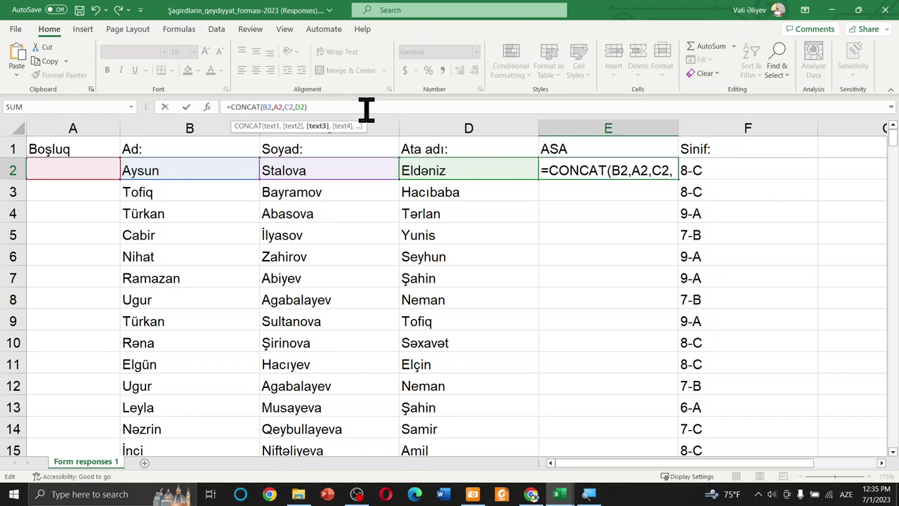
{"action": "left_click", "coordinate": [298, 106]}
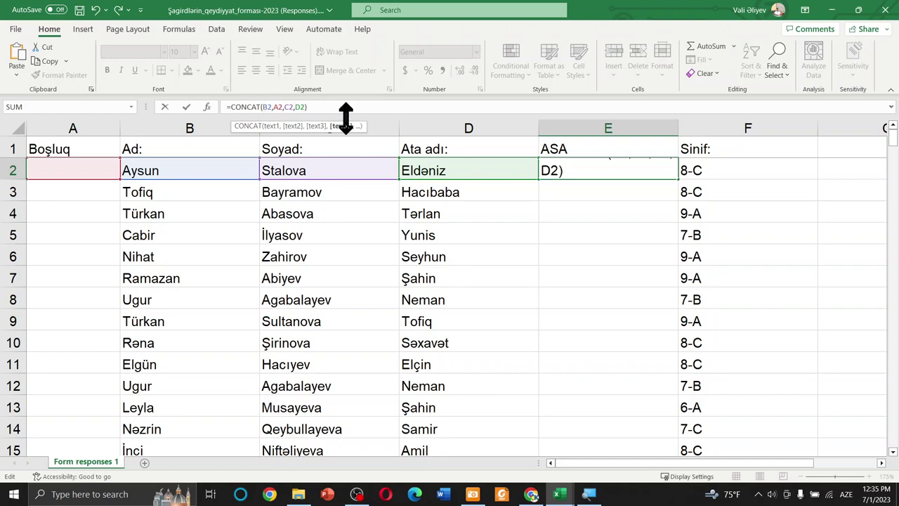
{"action": "left_click", "coordinate": [68, 176]}
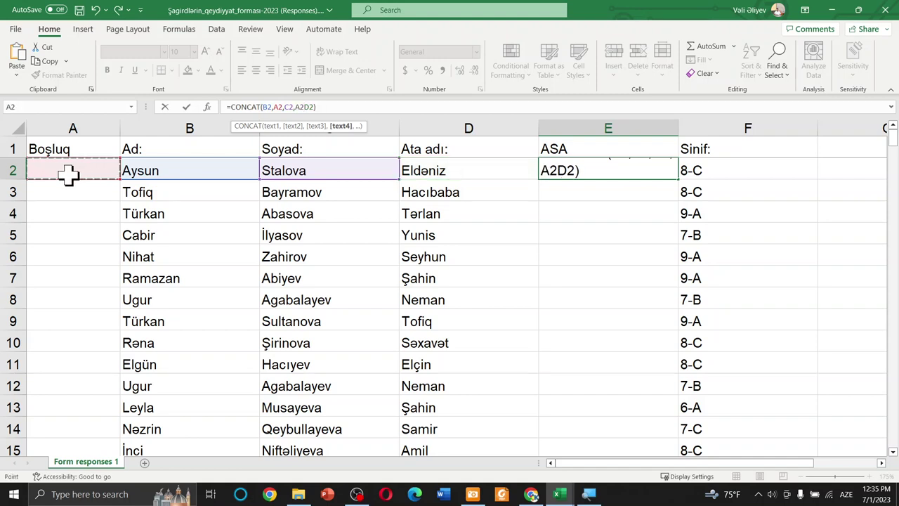
{"action": "type", "text": ","}
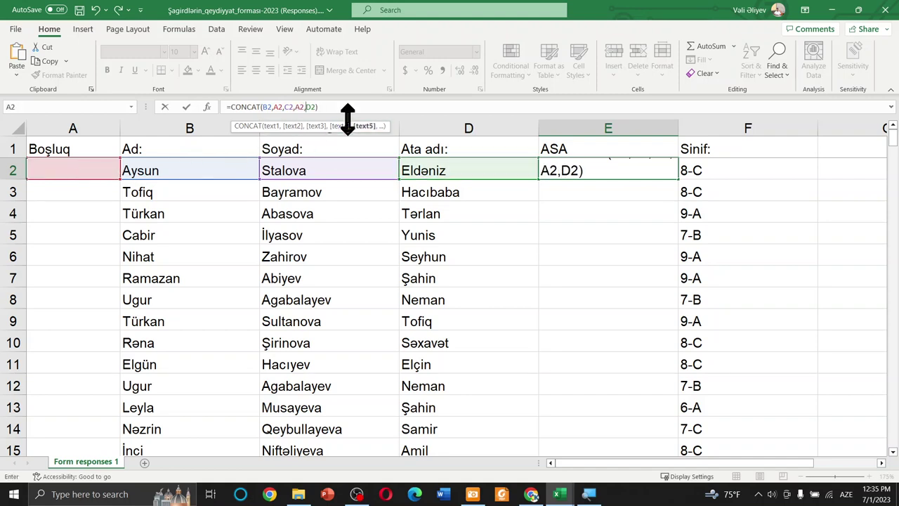
{"action": "left_click", "coordinate": [347, 106]}
{"action": "key", "text": "Return"}
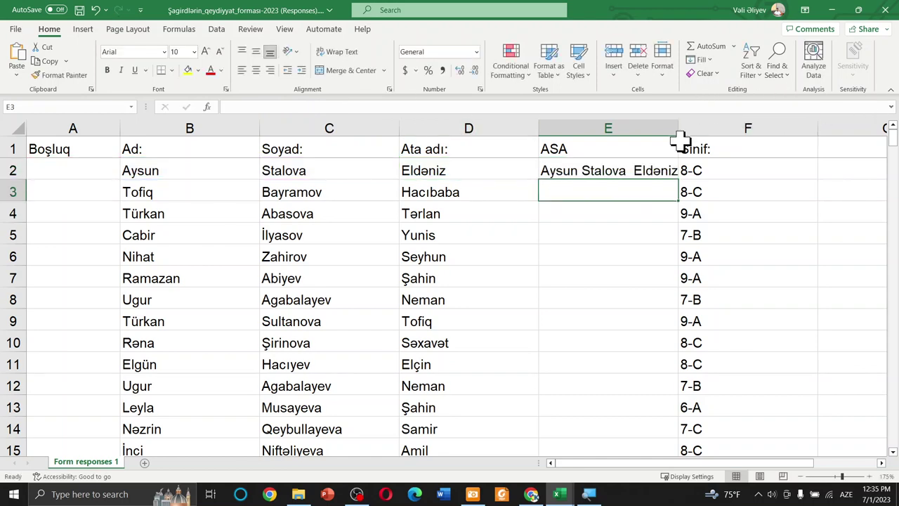
Widen the ASA column and hide the Boşluq helper column A
{"action": "left_click_drag", "start_coordinate": [678, 130], "coordinate": [703, 131]}
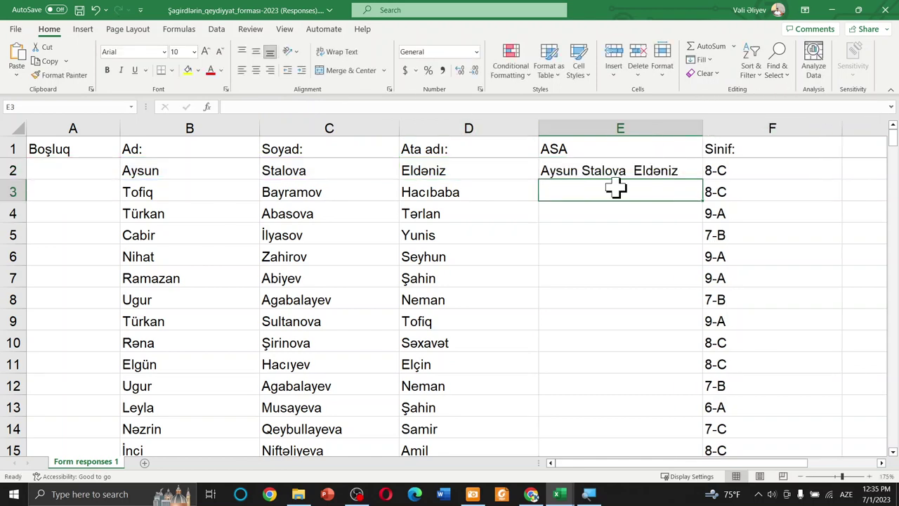
{"action": "right_click", "coordinate": [99, 133]}
{"action": "left_click", "coordinate": [65, 188]}
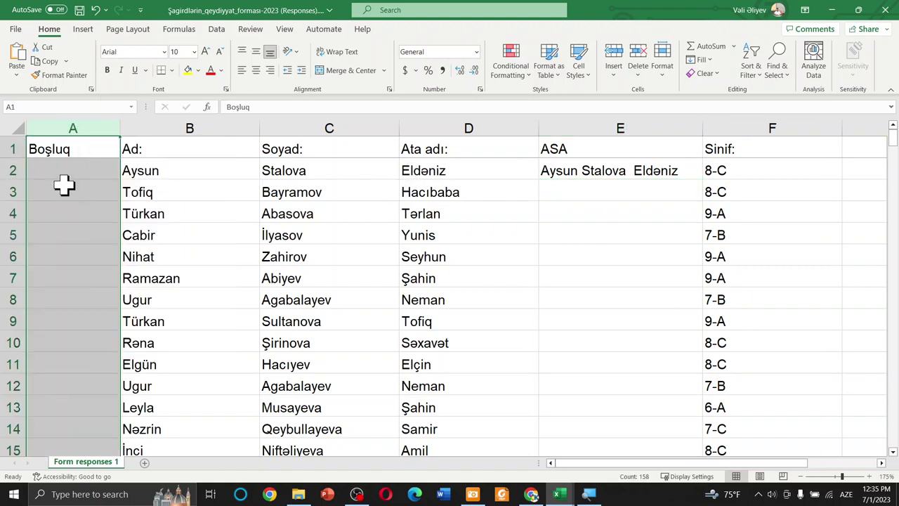
{"action": "right_click", "coordinate": [76, 126]}
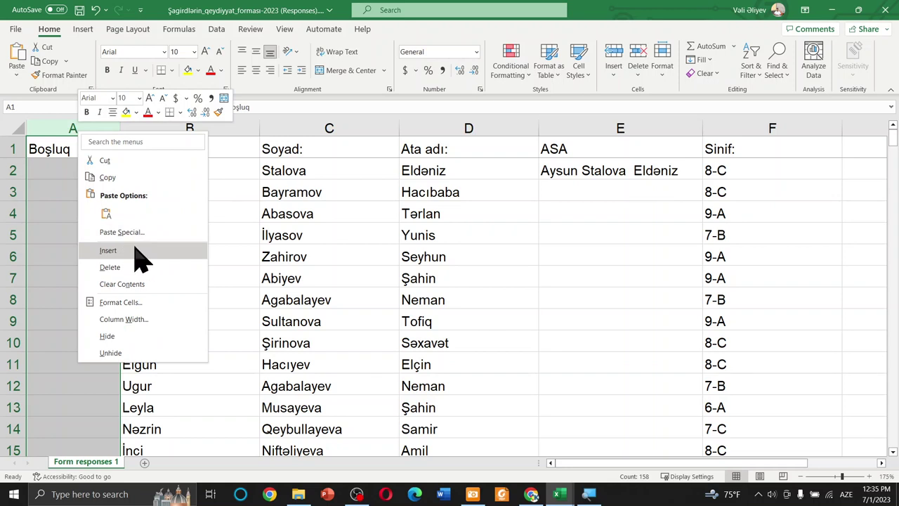
{"action": "left_click", "coordinate": [115, 336]}
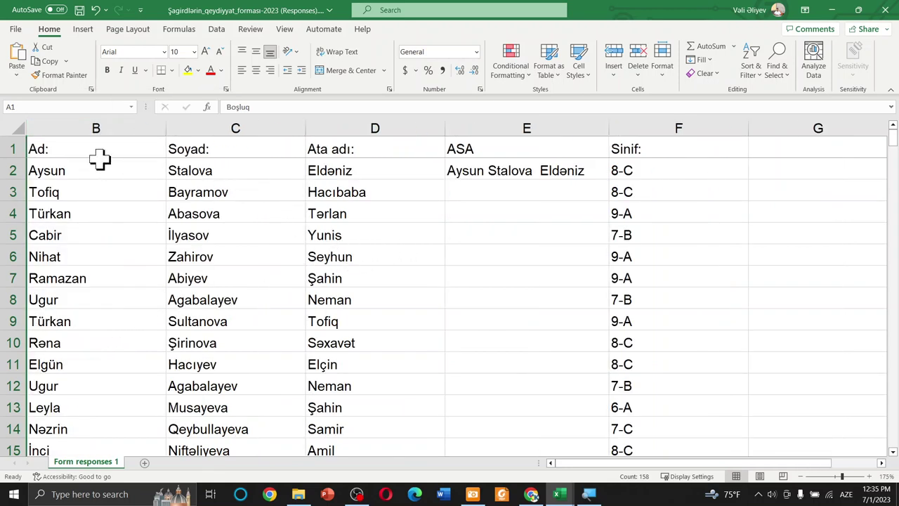
Hide columns B through D with the Ad, Soyad and Ata adı fields
{"action": "left_click_drag", "start_coordinate": [110, 116], "coordinate": [389, 129]}
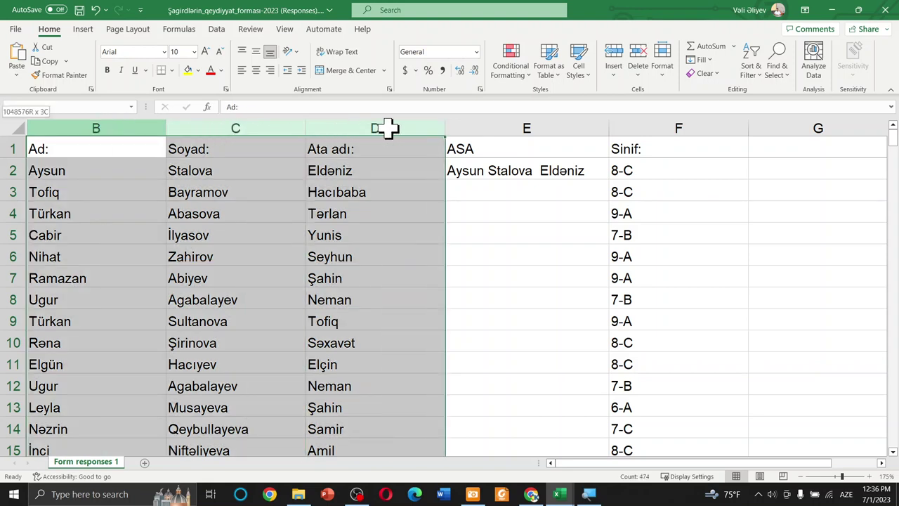
{"action": "right_click", "coordinate": [389, 128]}
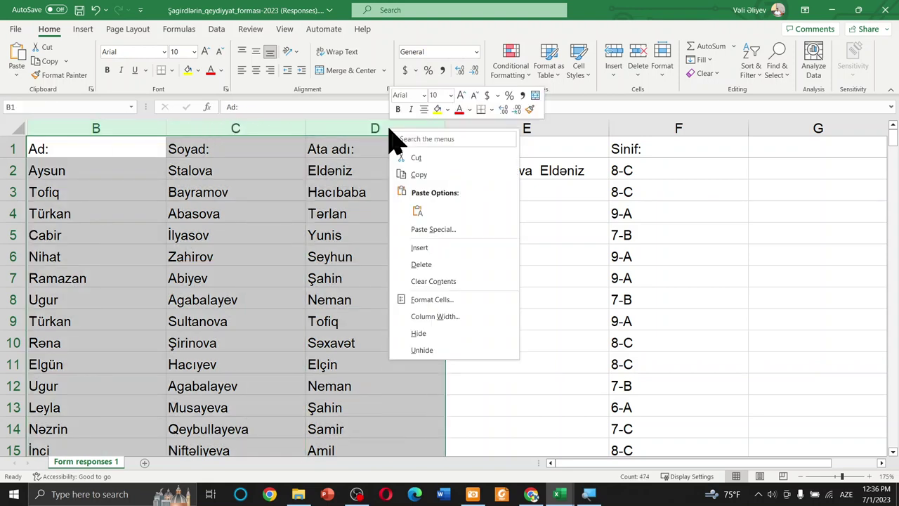
{"action": "left_click", "coordinate": [435, 335]}
Copy the combined-name formula in E2 down through row 158
{"action": "left_click", "coordinate": [132, 172]}
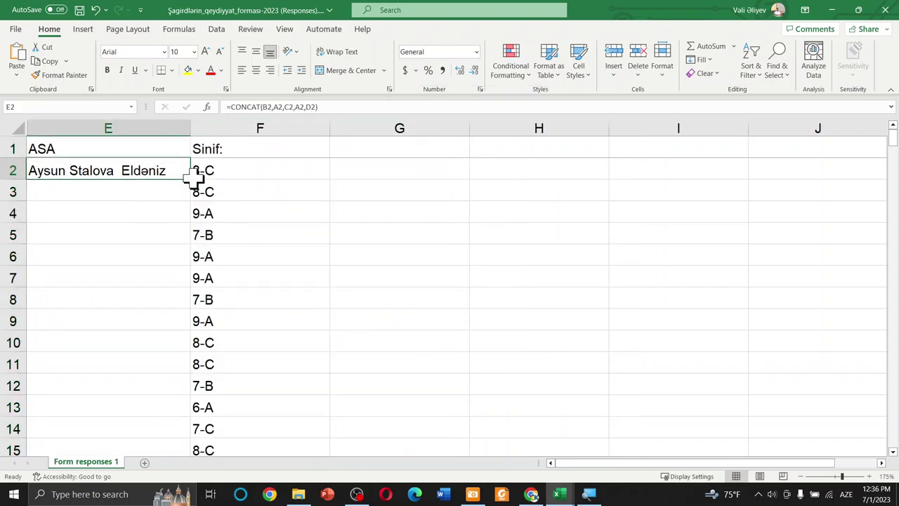
{"action": "left_click_drag", "start_coordinate": [190, 182], "coordinate": [144, 501]}
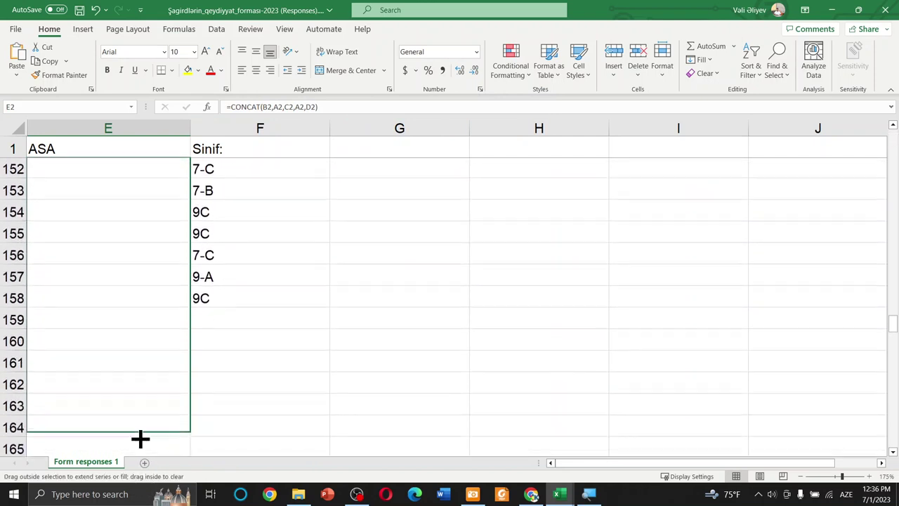
{"action": "left_click_drag", "start_coordinate": [144, 501], "coordinate": [145, 283]}
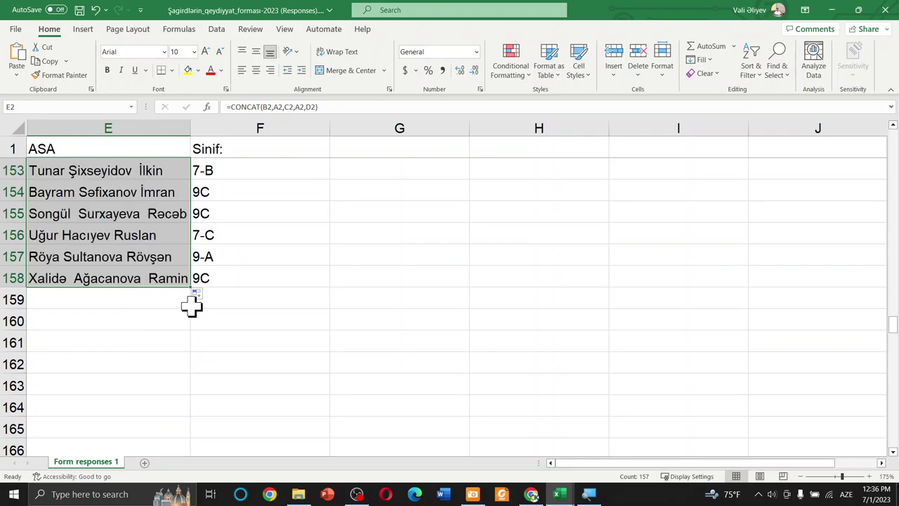
{"action": "scroll", "coordinate": [167, 305], "scroll_direction": "up", "scroll_amount": 5}
{"action": "scroll", "coordinate": [166, 305], "scroll_direction": "up", "scroll_amount": 10}
{"action": "scroll", "coordinate": [167, 305], "scroll_direction": "up", "scroll_amount": 8}
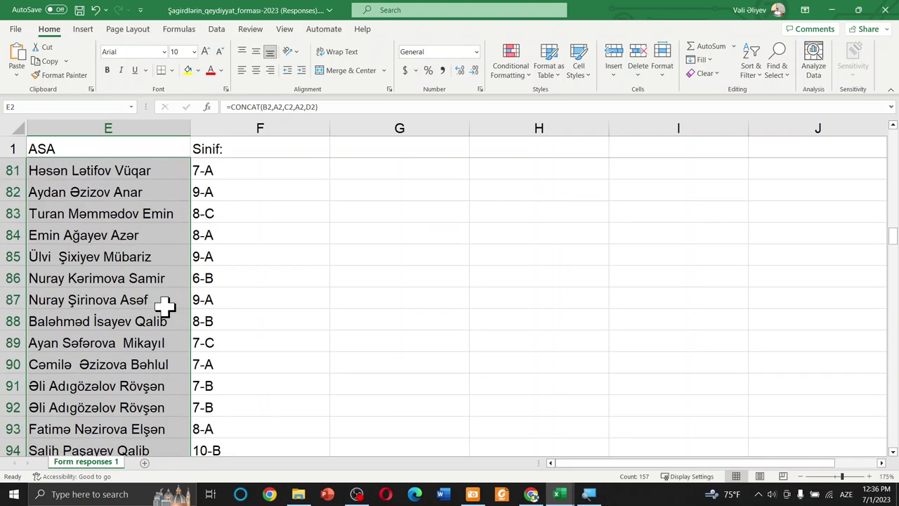
{"action": "scroll", "coordinate": [165, 304], "scroll_direction": "up", "scroll_amount": 4}
{"action": "scroll", "coordinate": [169, 288], "scroll_direction": "up", "scroll_amount": 6}
{"action": "scroll", "coordinate": [169, 278], "scroll_direction": "up", "scroll_amount": 9}
{"action": "scroll", "coordinate": [168, 278], "scroll_direction": "up", "scroll_amount": 8}
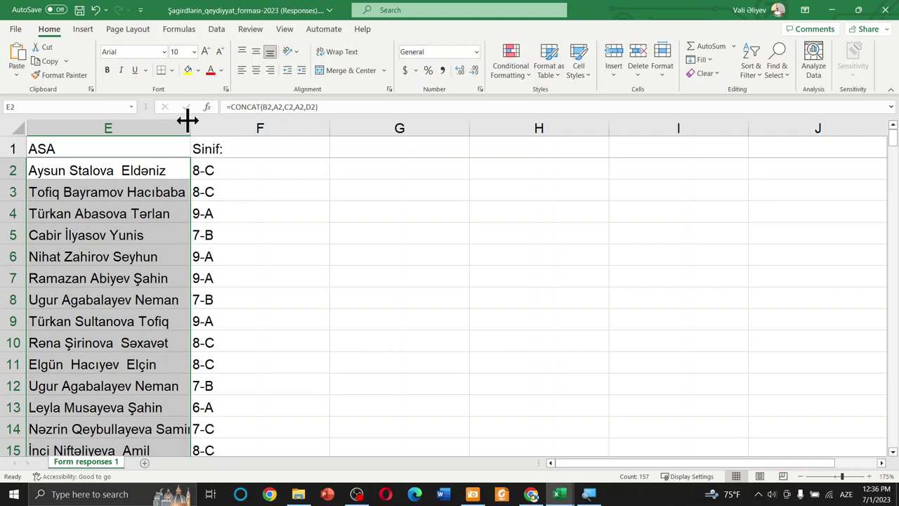
Widen column E to fit full names and switch to the 2024-cü tadris ili workbook
{"action": "left_click_drag", "start_coordinate": [190, 124], "coordinate": [235, 120]}
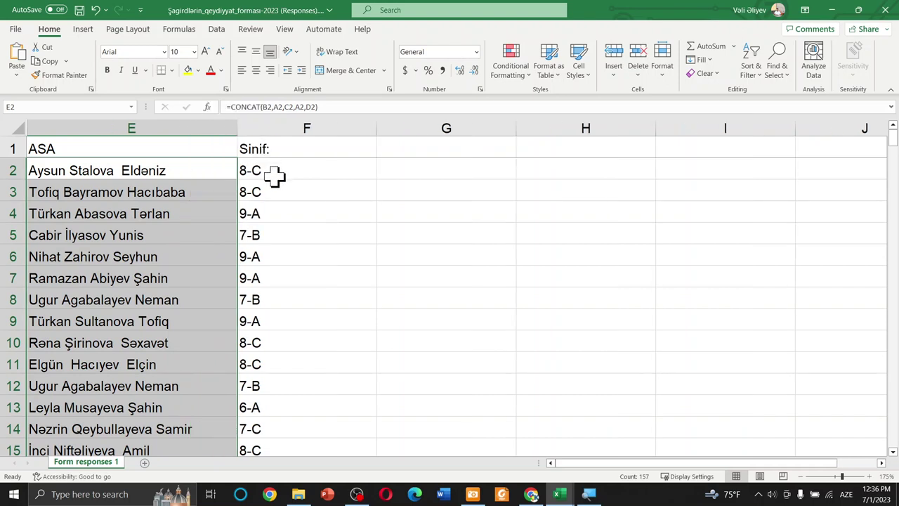
{"action": "left_click", "coordinate": [77, 257]}
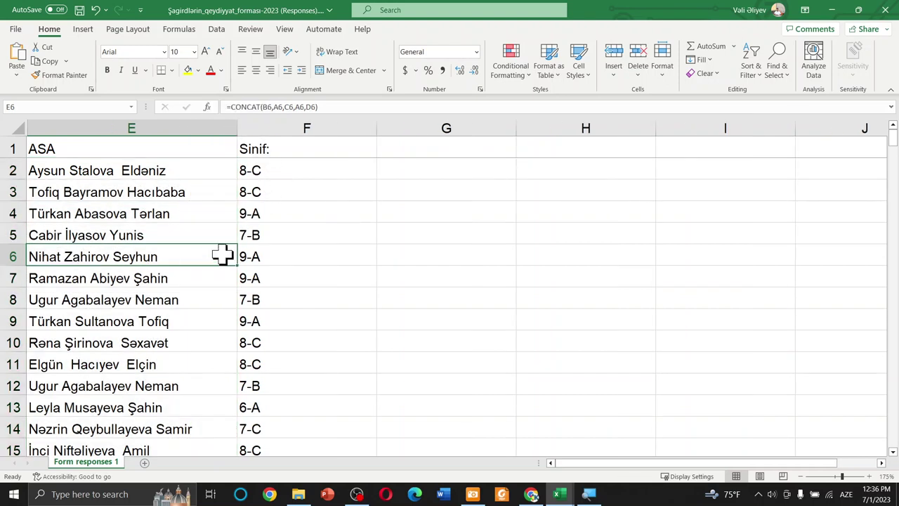
{"action": "left_click", "coordinate": [832, 11]}
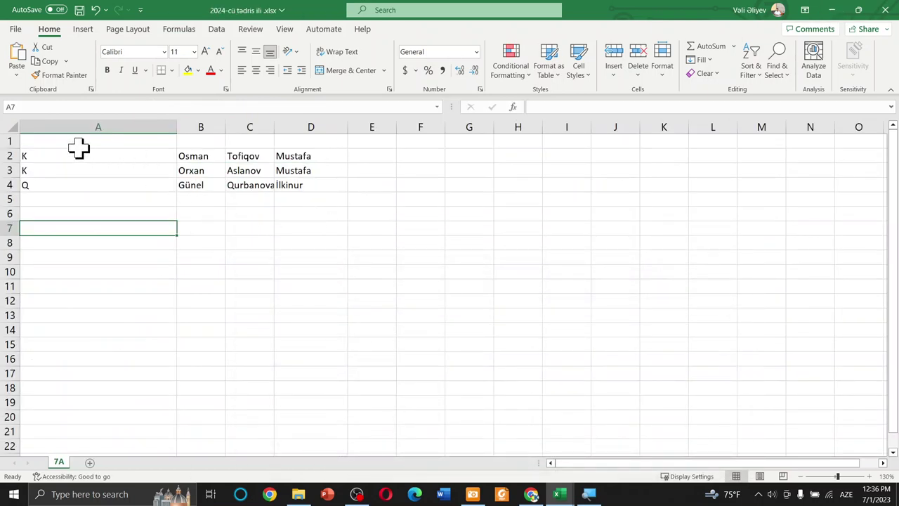
Clear the old 7A rows by filling blank A1:F1 down to row 8
{"action": "left_click", "coordinate": [104, 144]}
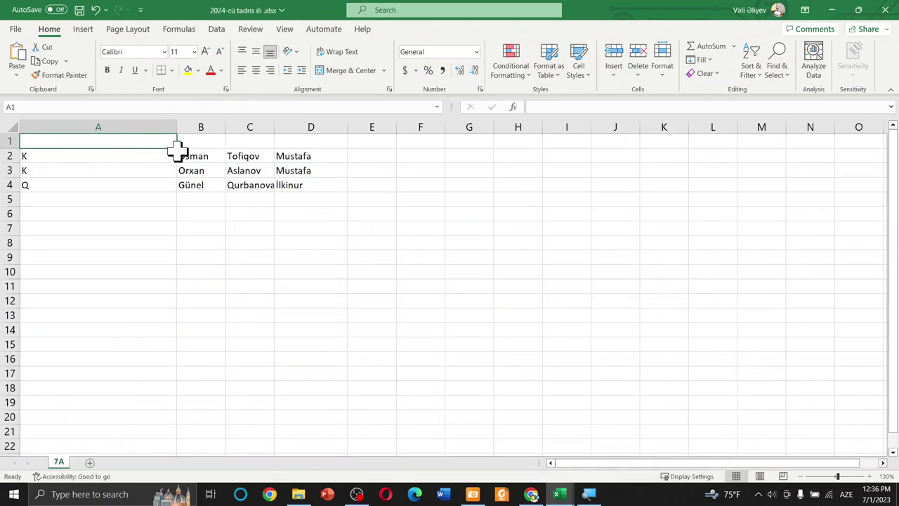
{"action": "mouse_move", "coordinate": [175, 145]}
{"action": "left_mouse_down"}
{"action": "mouse_move", "coordinate": [379, 143]}
{"action": "mouse_move", "coordinate": [387, 302]}
{"action": "left_mouse_up"}
{"action": "left_click", "coordinate": [279, 227]}
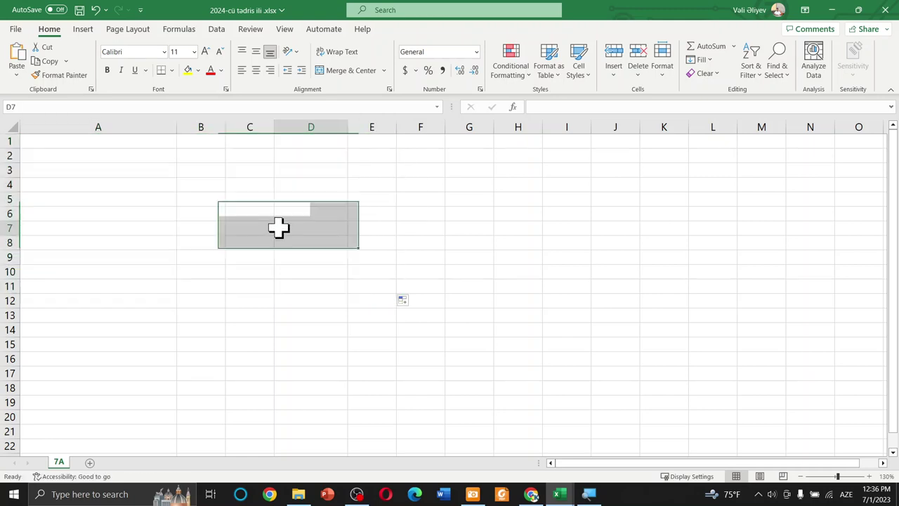
{"action": "left_click", "coordinate": [128, 140]}
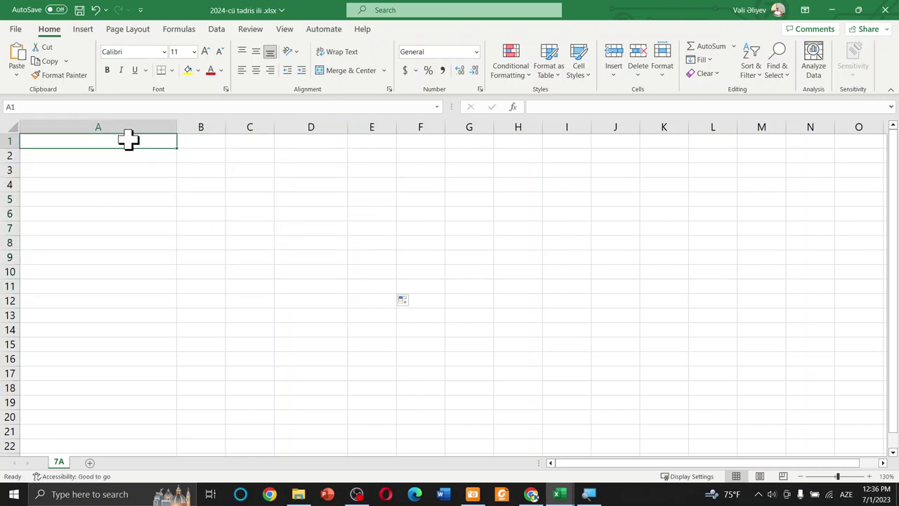
{"action": "key", "text": "ctrl+z"}
{"action": "left_click", "coordinate": [150, 172]}
{"action": "left_click", "coordinate": [142, 143]}
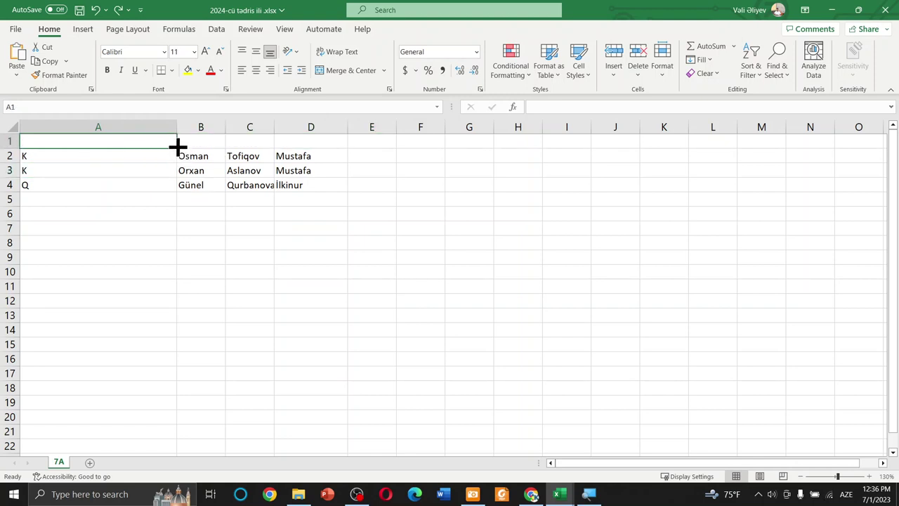
{"action": "mouse_move", "coordinate": [178, 147]}
{"action": "left_mouse_down"}
{"action": "mouse_move", "coordinate": [436, 140]}
{"action": "mouse_move", "coordinate": [433, 249]}
{"action": "left_mouse_up"}
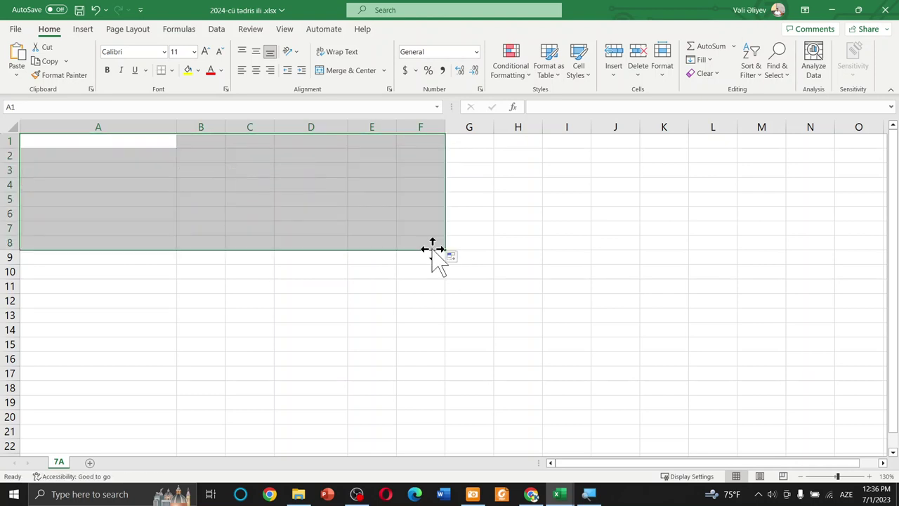
{"action": "left_click", "coordinate": [346, 288]}
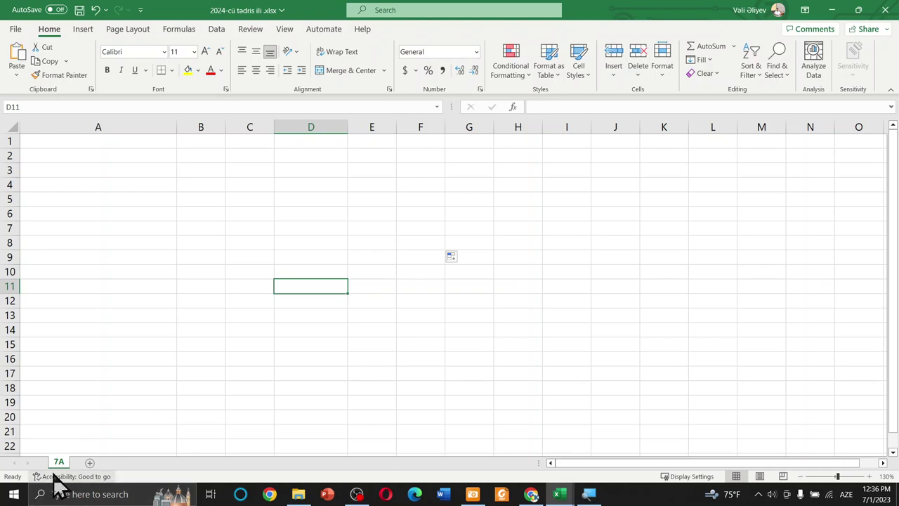
Add two new worksheets and name them 7B and 7C
{"action": "left_click", "coordinate": [90, 463]}
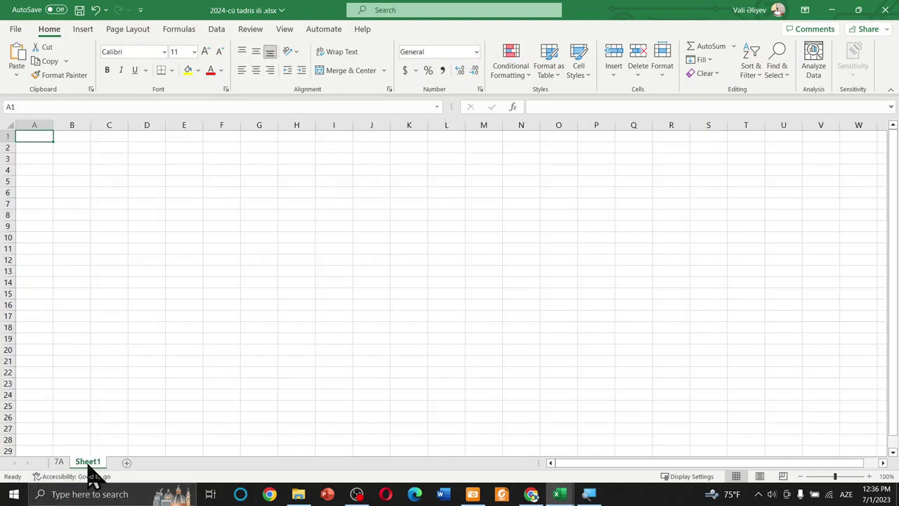
{"action": "right_click", "coordinate": [93, 464]}
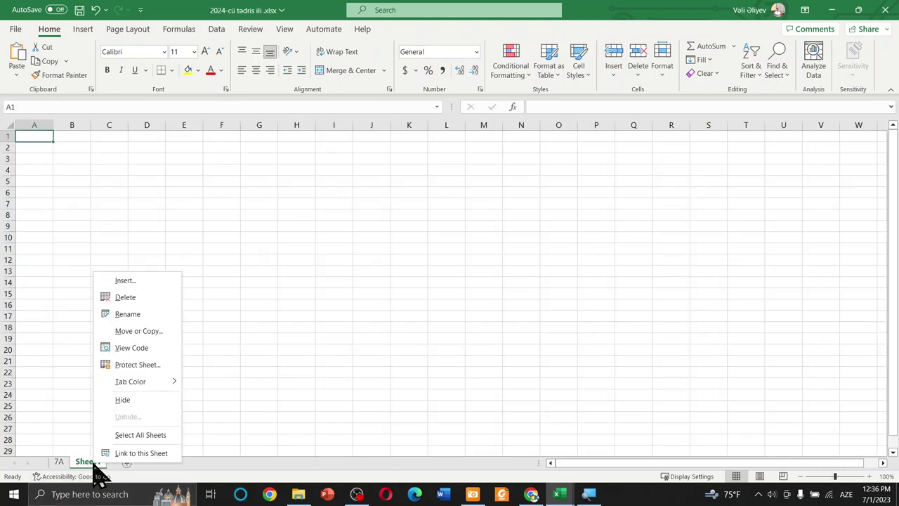
{"action": "left_click", "coordinate": [127, 313]}
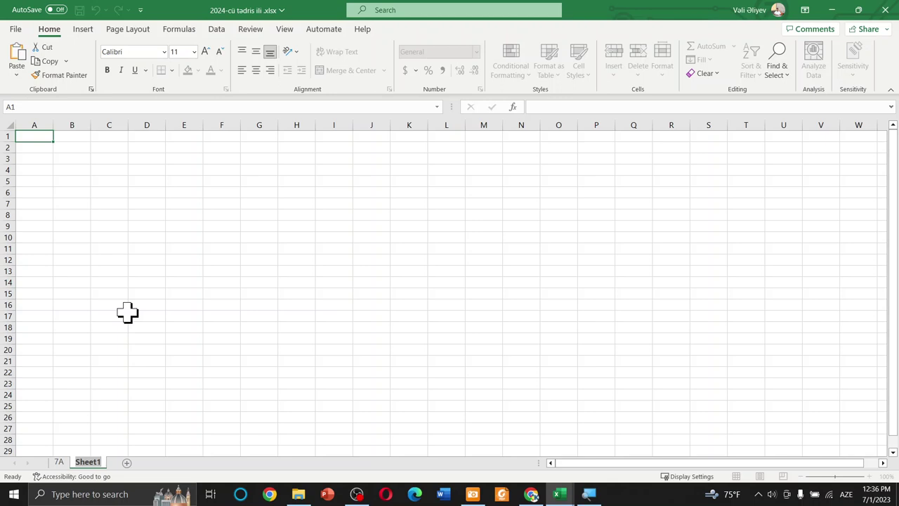
{"action": "type", "text": "7B"}
{"action": "key", "text": "Return"}
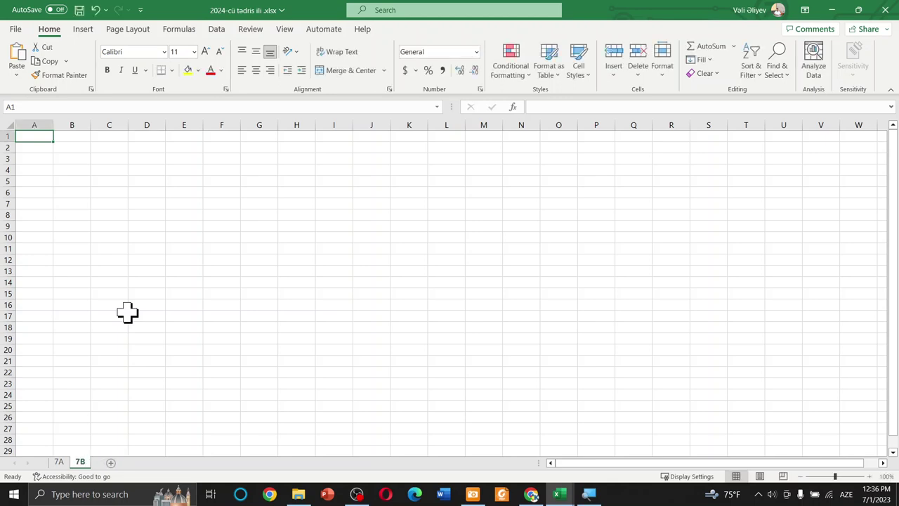
{"action": "left_click", "coordinate": [111, 463]}
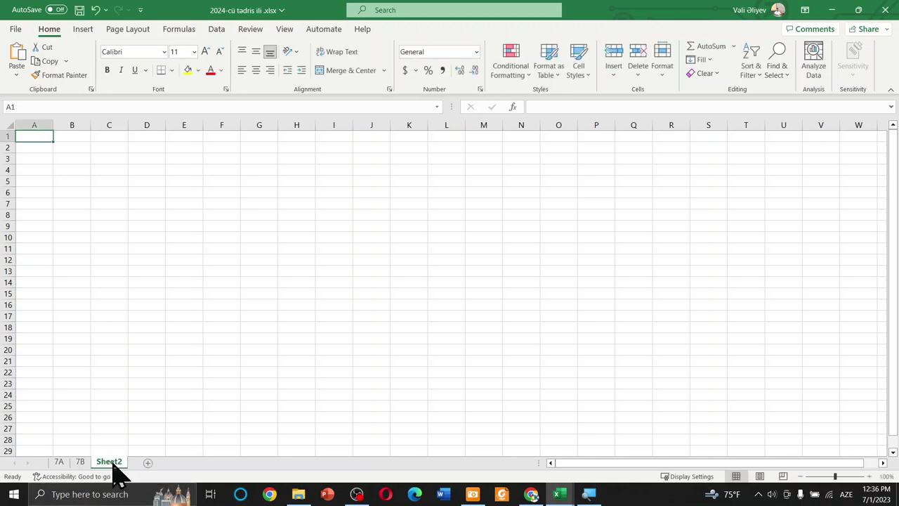
{"action": "right_click", "coordinate": [113, 464]}
{"action": "left_click", "coordinate": [144, 313]}
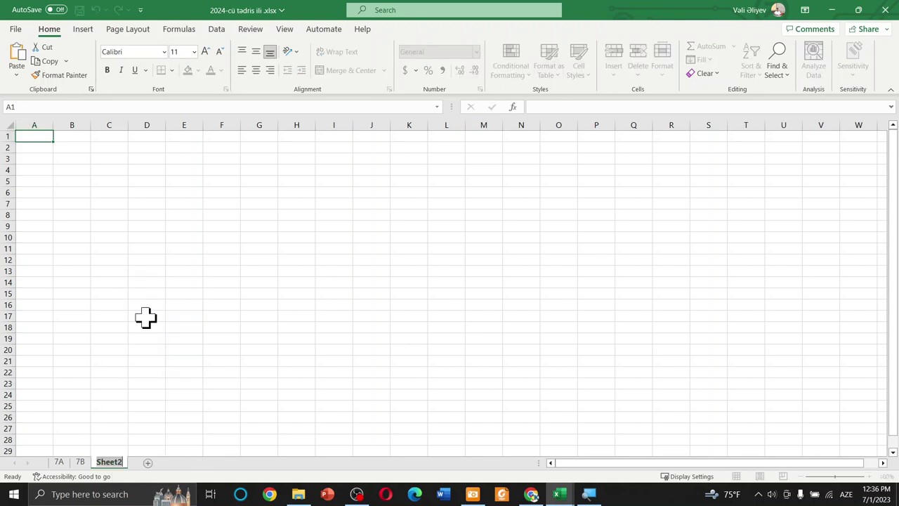
{"action": "key", "text": "BackSpace"}
{"action": "type", "text": "7C"}
{"action": "key", "text": "Return"}
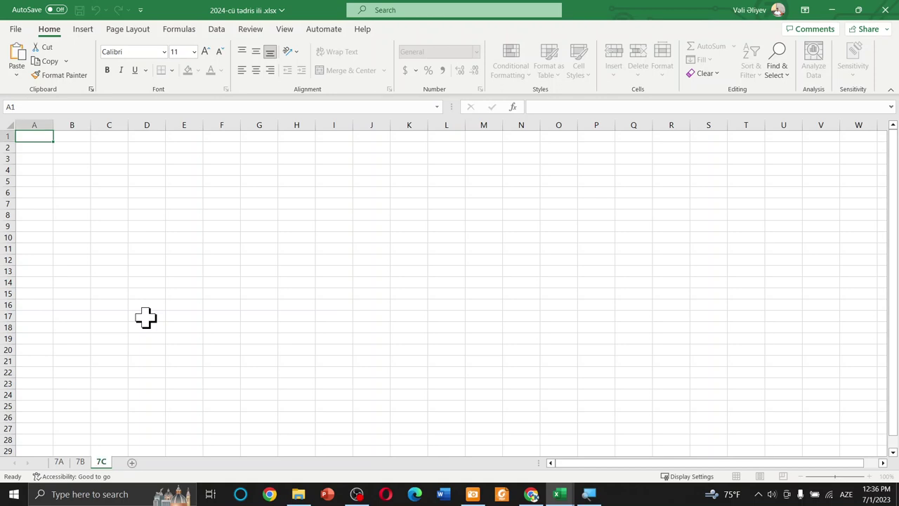
Add two more worksheets named 8A and 8B
{"action": "left_click", "coordinate": [132, 462]}
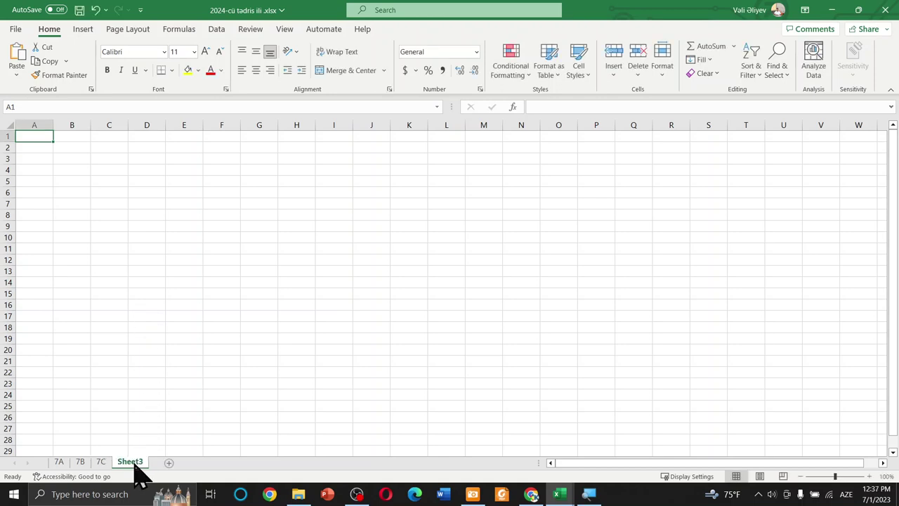
{"action": "right_click", "coordinate": [135, 466]}
{"action": "left_click", "coordinate": [174, 313]}
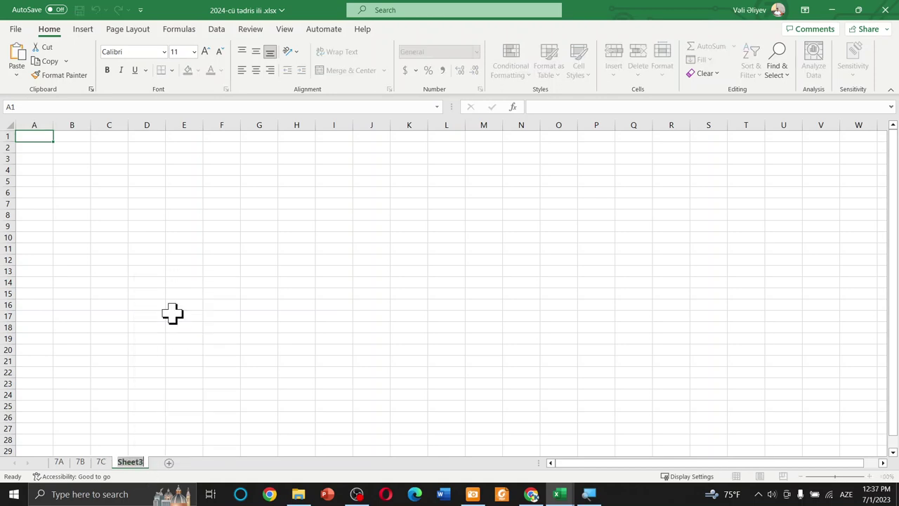
{"action": "type", "text": "8A"}
{"action": "key", "text": "Return"}
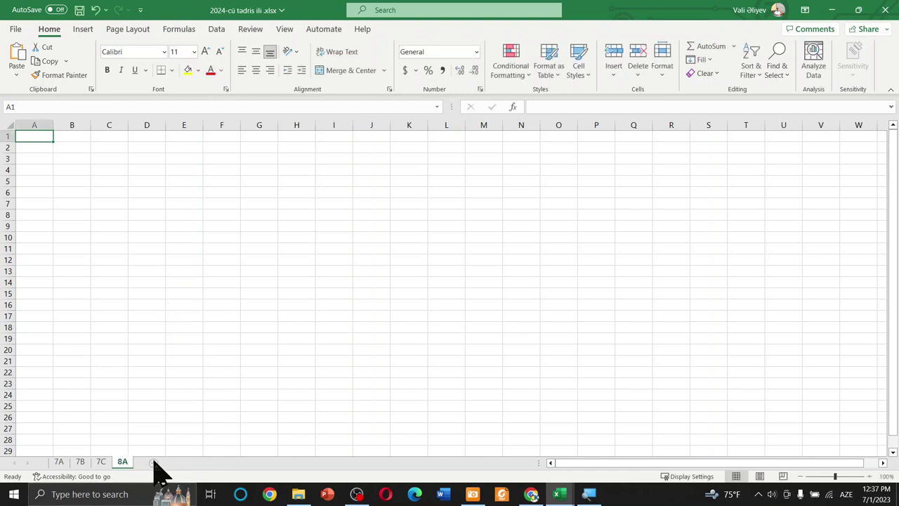
{"action": "left_click", "coordinate": [154, 462]}
{"action": "right_click", "coordinate": [154, 463]}
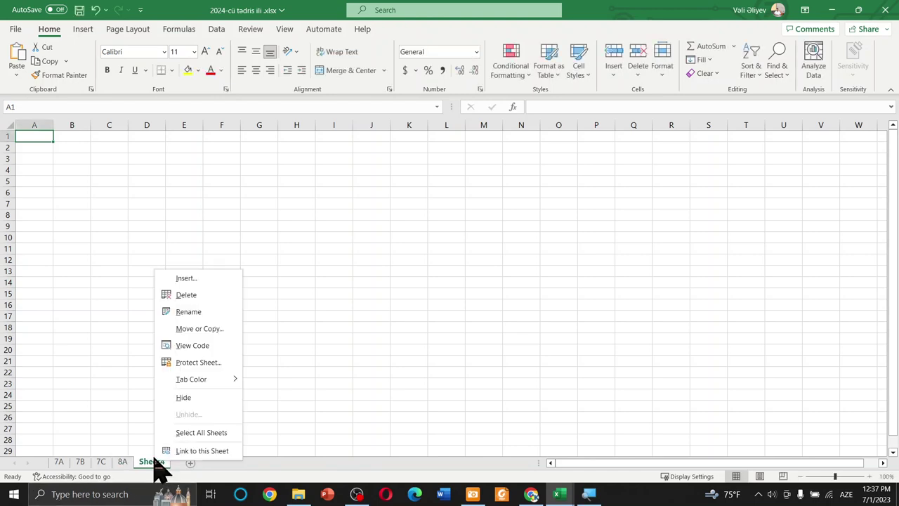
{"action": "left_click", "coordinate": [170, 312]}
{"action": "type", "text": "8B"}
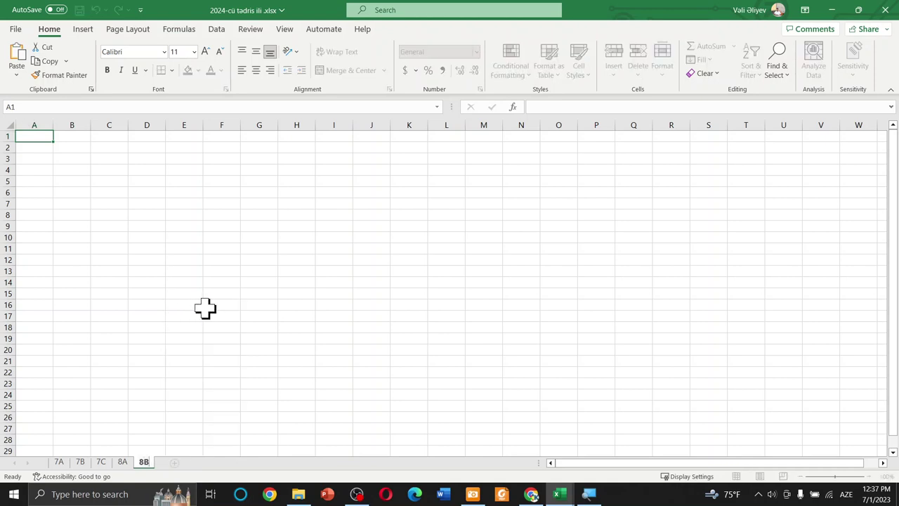
{"action": "key", "text": "Return"}
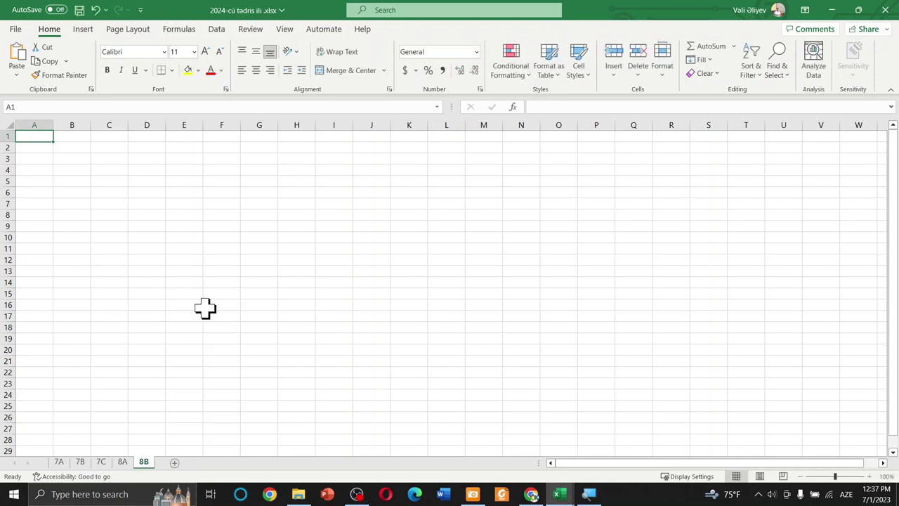
Add a final worksheet named 8C and return to the 7A sheet
{"action": "left_click", "coordinate": [174, 462]}
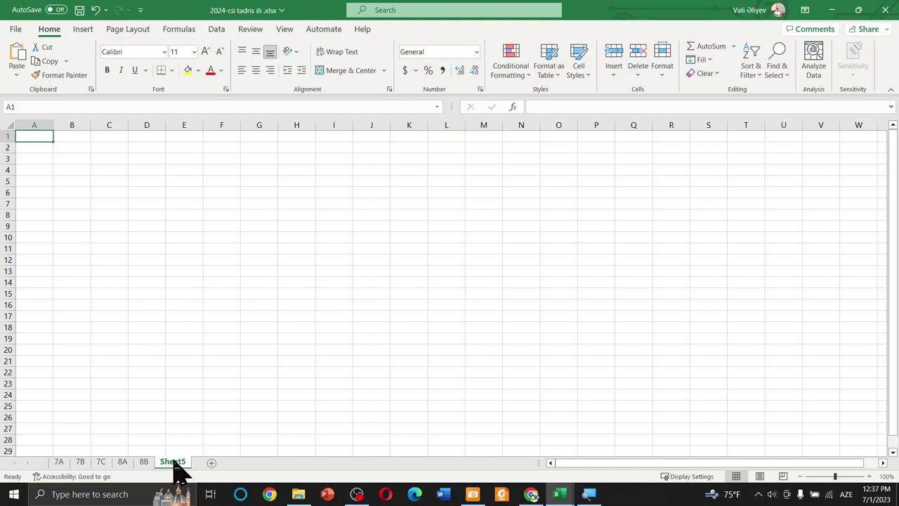
{"action": "right_click", "coordinate": [174, 462]}
{"action": "left_click", "coordinate": [203, 311]}
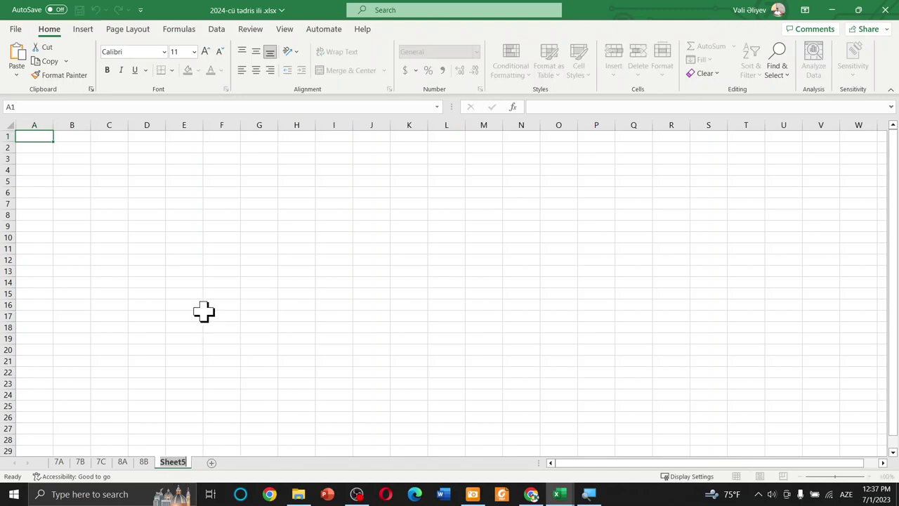
{"action": "type", "text": "8C"}
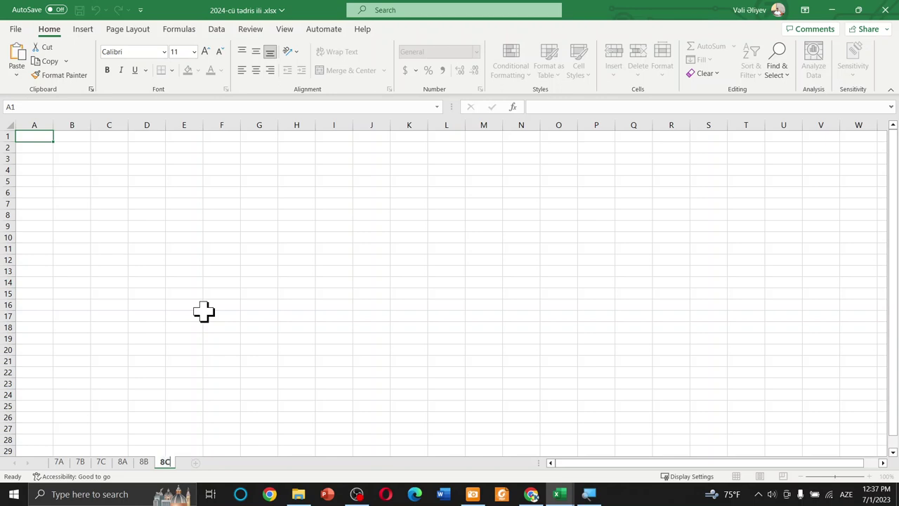
{"action": "left_click", "coordinate": [204, 311]}
{"action": "left_click", "coordinate": [59, 461]}
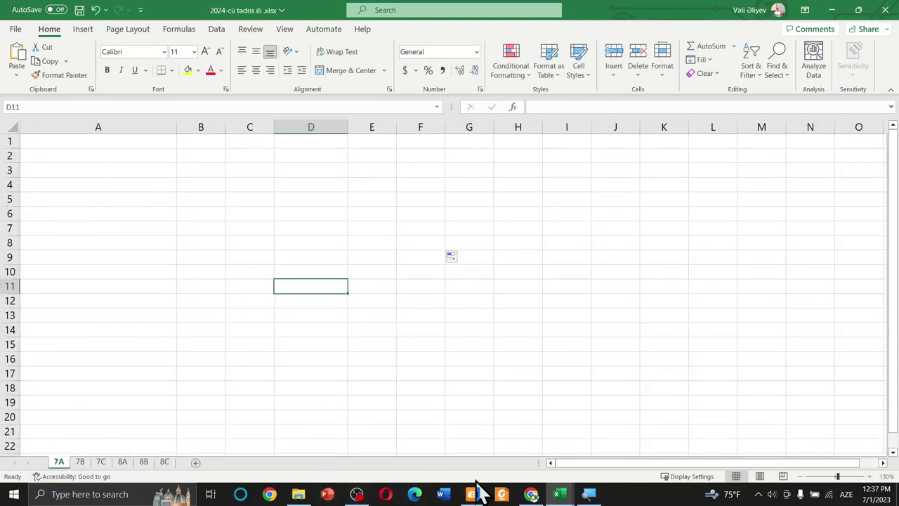
In the responses workbook, filter the Sinif: column to show only class 7-A
{"action": "mouse_move", "coordinate": [560, 490]}
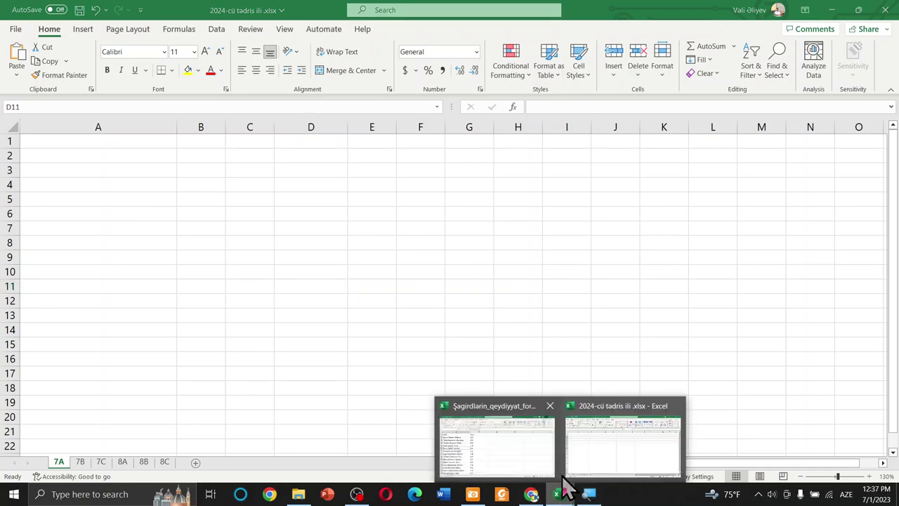
{"action": "left_click", "coordinate": [495, 450]}
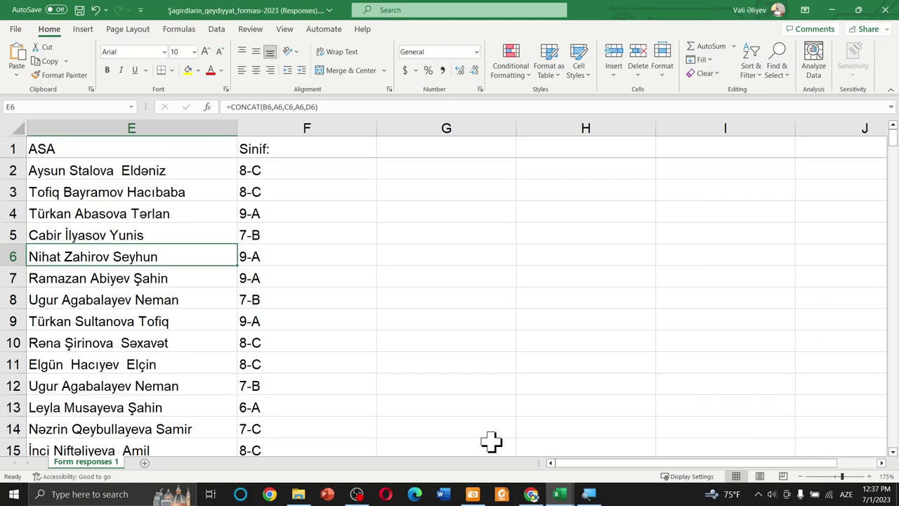
{"action": "left_click", "coordinate": [311, 127]}
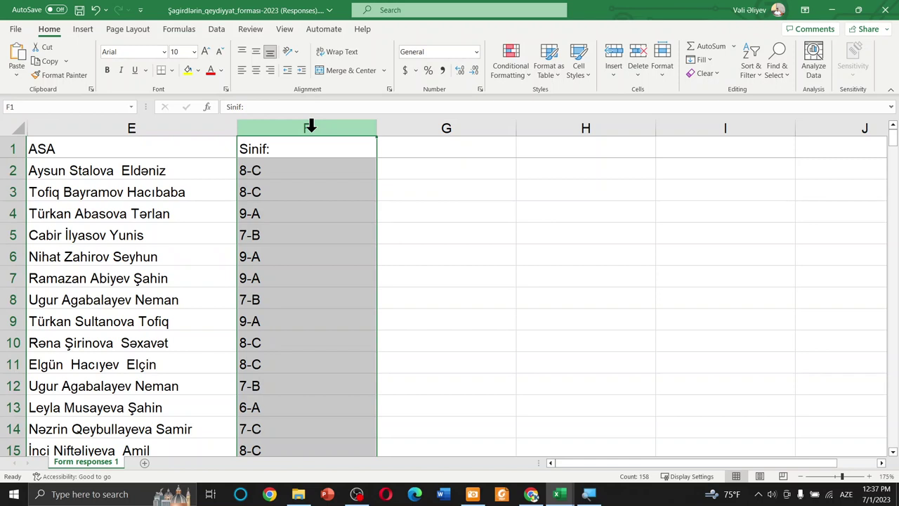
{"action": "left_click", "coordinate": [214, 29]}
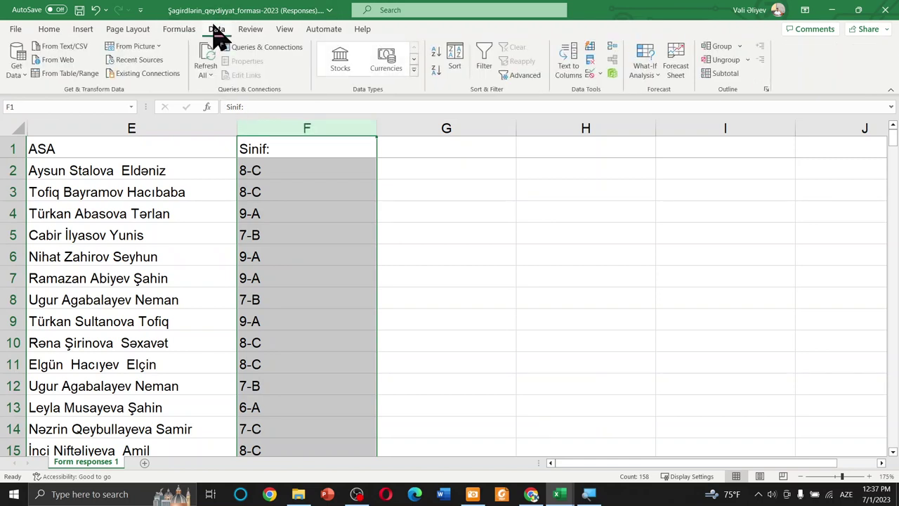
{"action": "left_click", "coordinate": [483, 60]}
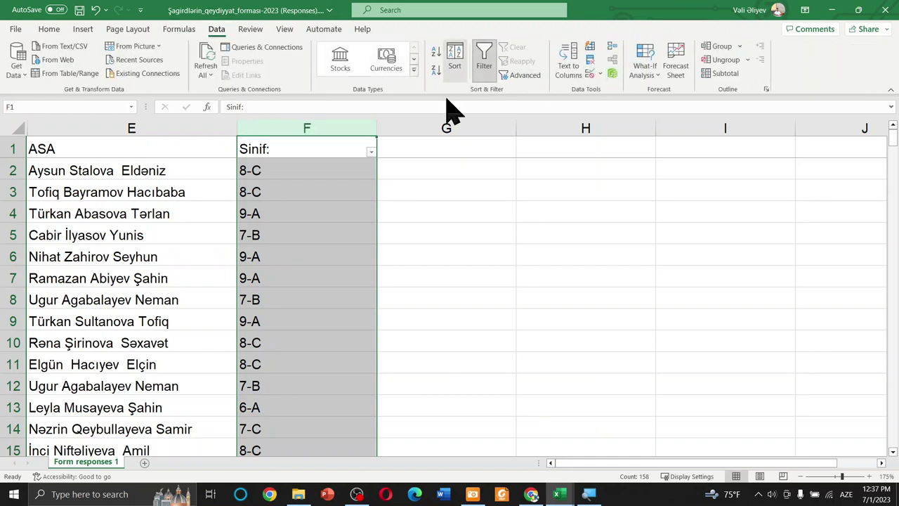
{"action": "left_click", "coordinate": [370, 151]}
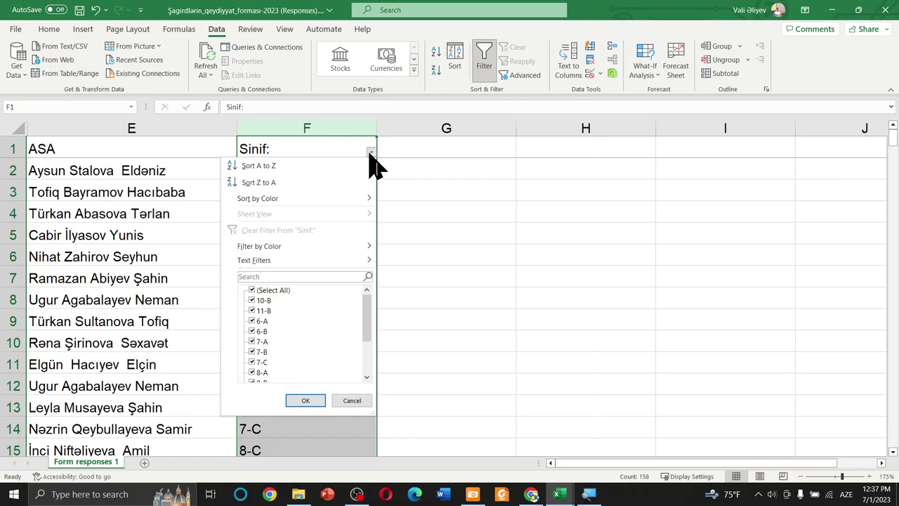
{"action": "left_click", "coordinate": [254, 290]}
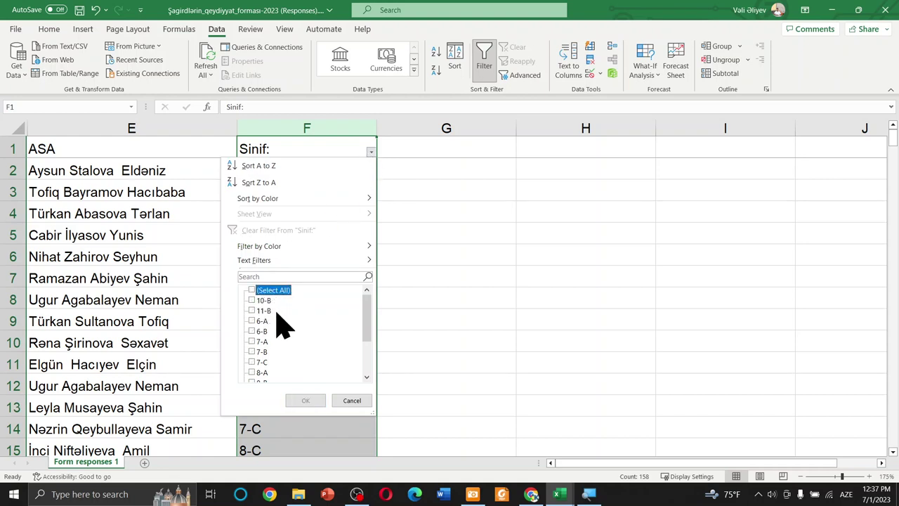
{"action": "left_click", "coordinate": [254, 342]}
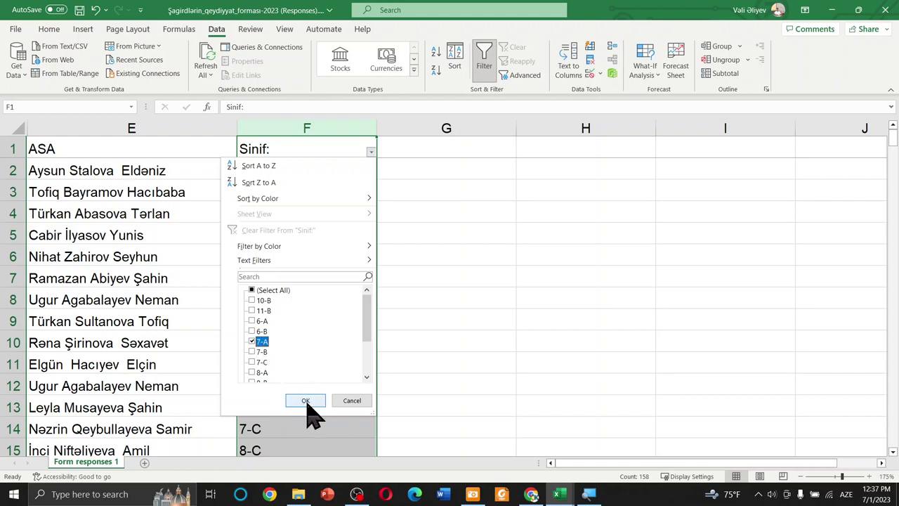
{"action": "left_click", "coordinate": [306, 402]}
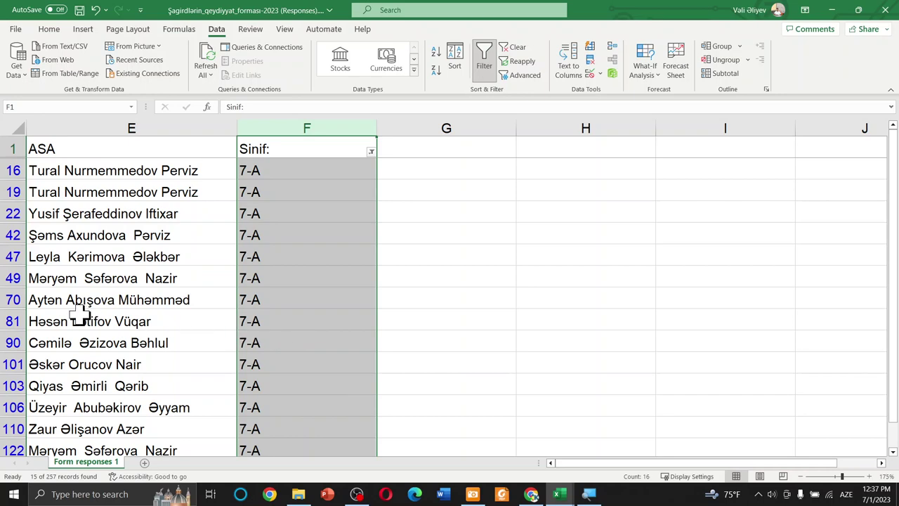
Copy the 15 filtered 7-A full names from the ASA column E
{"action": "scroll", "coordinate": [184, 313], "scroll_direction": "down", "scroll_amount": 1}
{"action": "scroll", "coordinate": [245, 323], "scroll_direction": "down", "scroll_amount": 4}
{"action": "scroll", "coordinate": [246, 323], "scroll_direction": "up", "scroll_amount": 3}
{"action": "scroll", "coordinate": [245, 323], "scroll_direction": "up", "scroll_amount": 2}
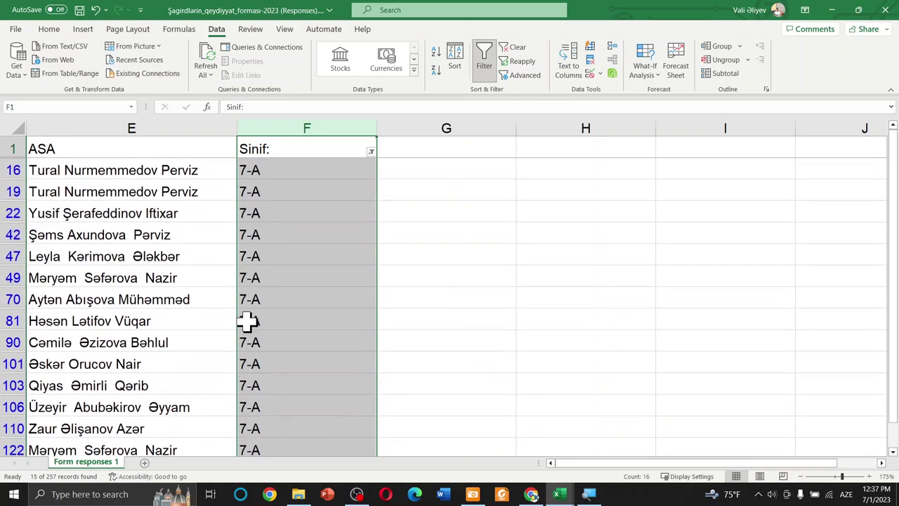
{"action": "scroll", "coordinate": [338, 191], "scroll_direction": "down", "scroll_amount": 1}
{"action": "scroll", "coordinate": [344, 184], "scroll_direction": "down", "scroll_amount": 2}
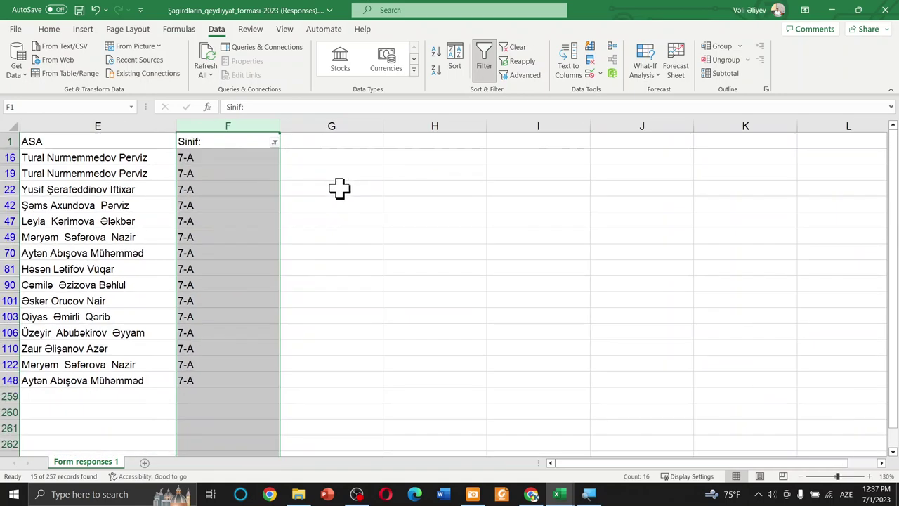
{"action": "left_click", "coordinate": [410, 302]}
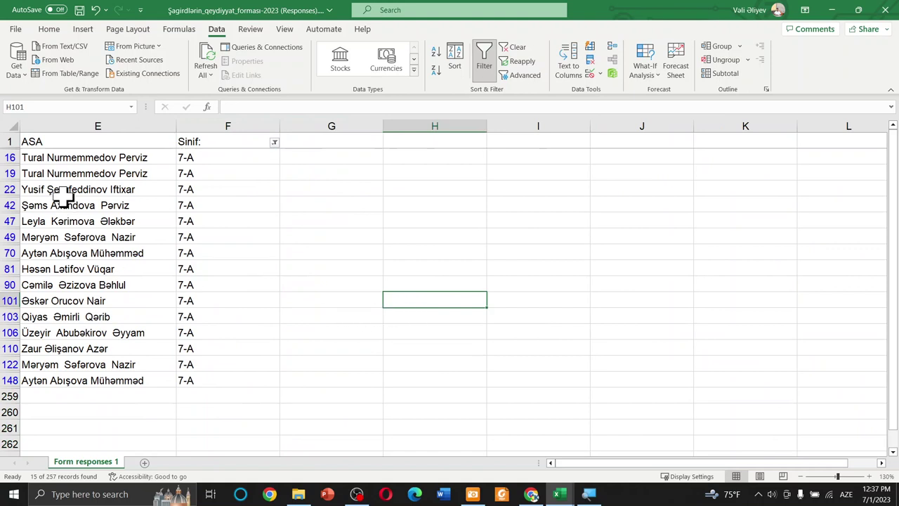
{"action": "left_click_drag", "start_coordinate": [94, 158], "coordinate": [149, 380]}
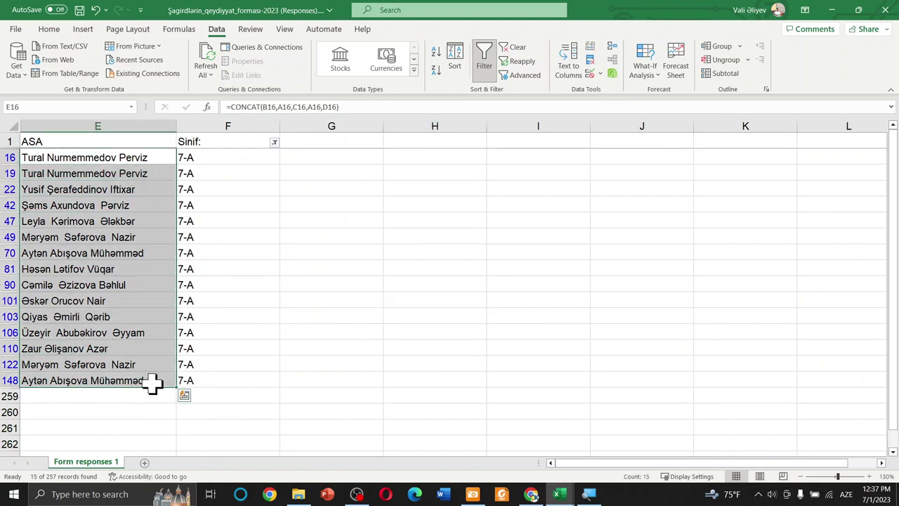
{"action": "key", "text": "ctrl+c"}
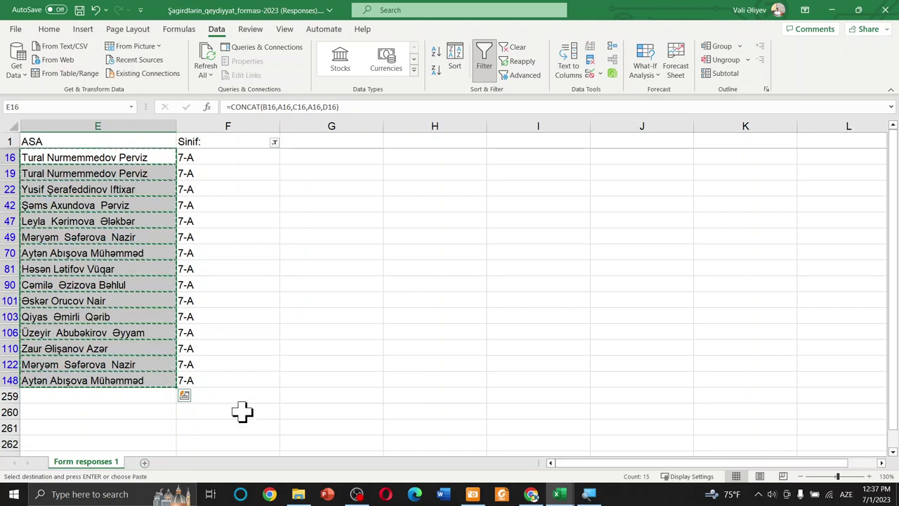
{"action": "left_click", "coordinate": [559, 493]}
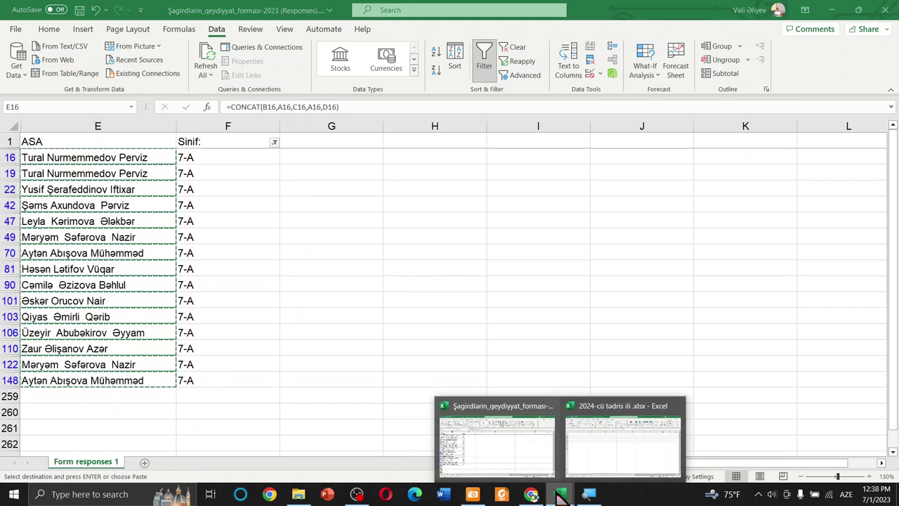
Paste the copied 7-A names at A2 of the class workbook, then delete them
{"action": "left_click", "coordinate": [627, 460]}
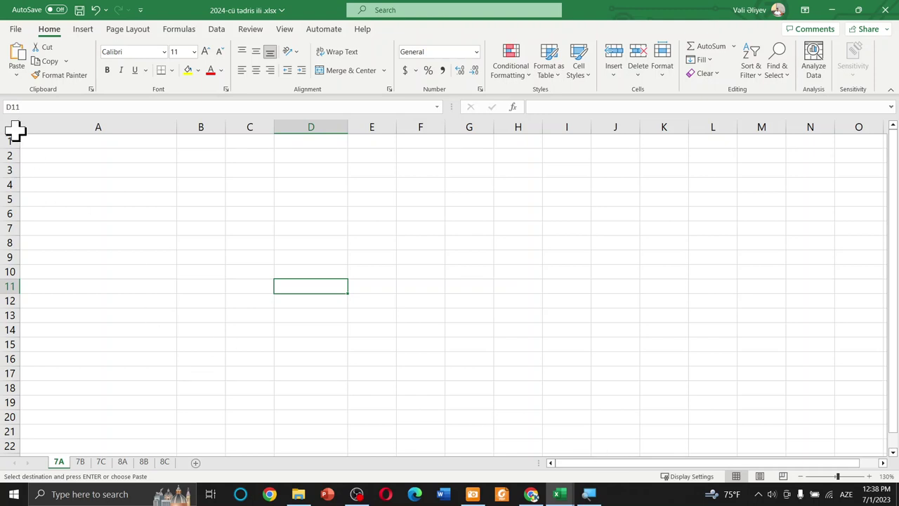
{"action": "left_click", "coordinate": [43, 154]}
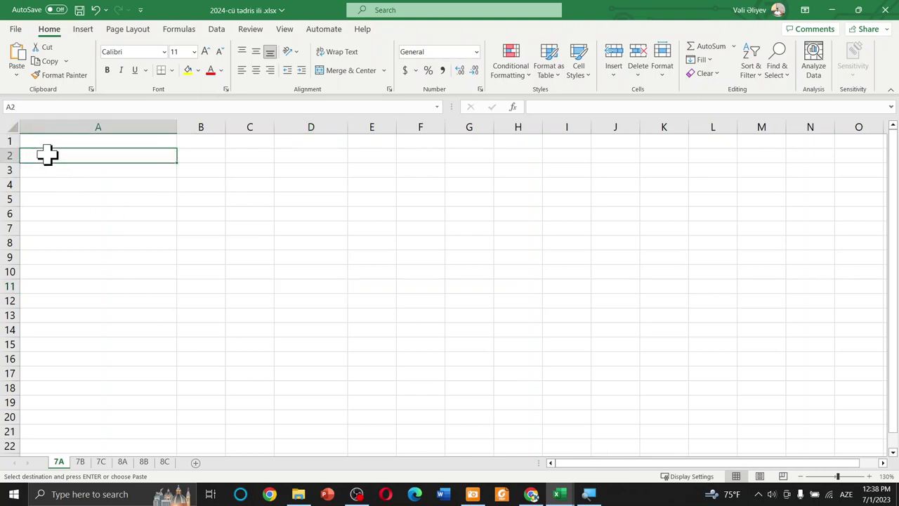
{"action": "key", "text": "ctrl+v"}
{"action": "key", "text": "ctrl"}
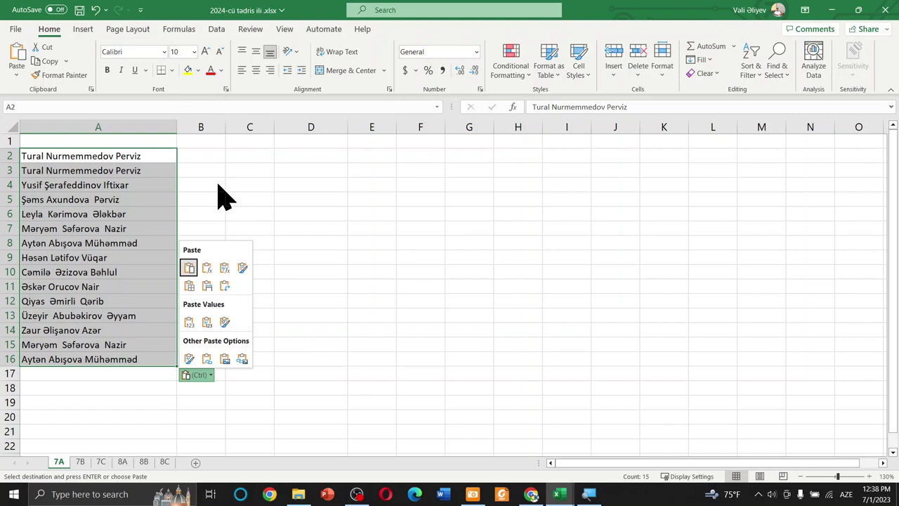
{"action": "key", "text": "Escape"}
{"action": "key", "text": "Delete"}
{"action": "left_click", "coordinate": [208, 255]}
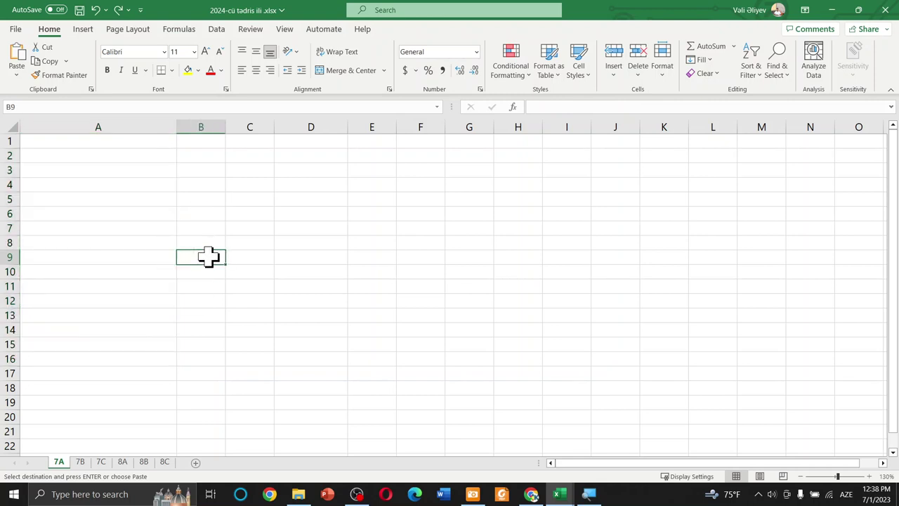
Re-paste the 15 names into A2:A16 via the right-click paste options
{"action": "left_click", "coordinate": [72, 157]}
{"action": "right_click", "coordinate": [73, 158]}
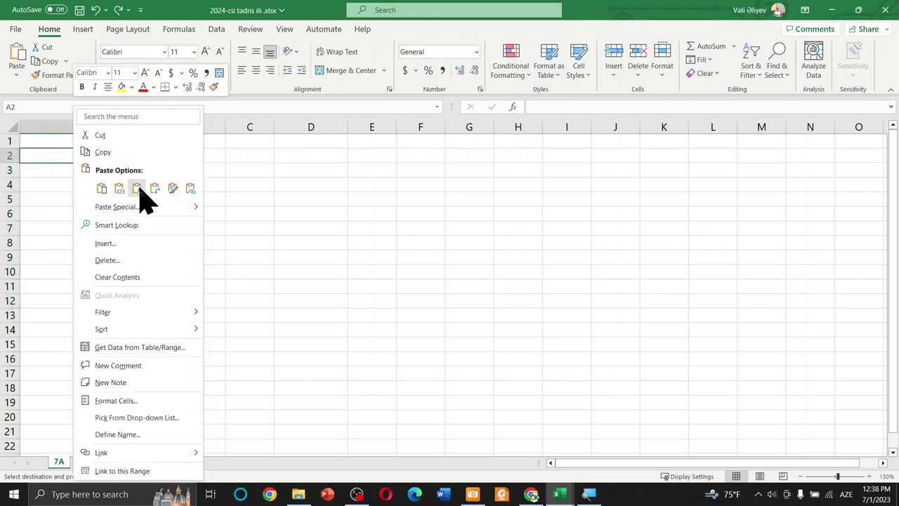
{"action": "left_click", "coordinate": [102, 189]}
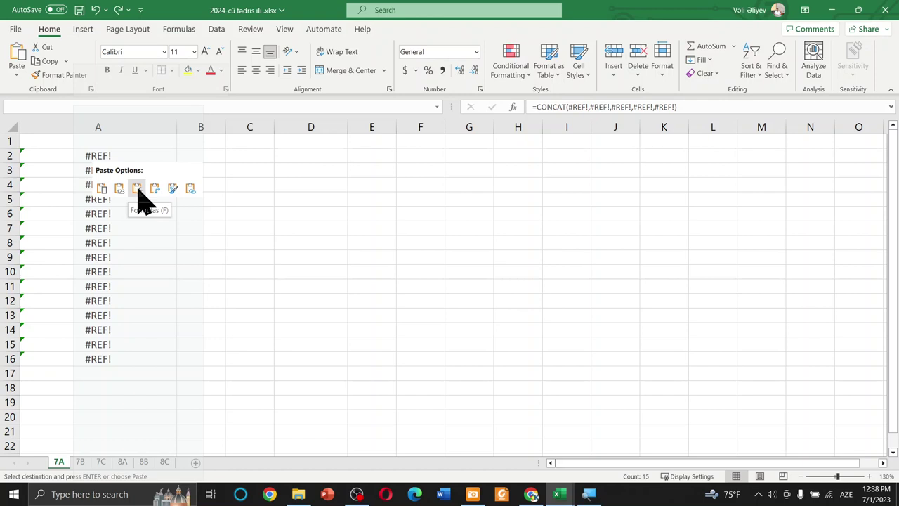
{"action": "left_click", "coordinate": [103, 193]}
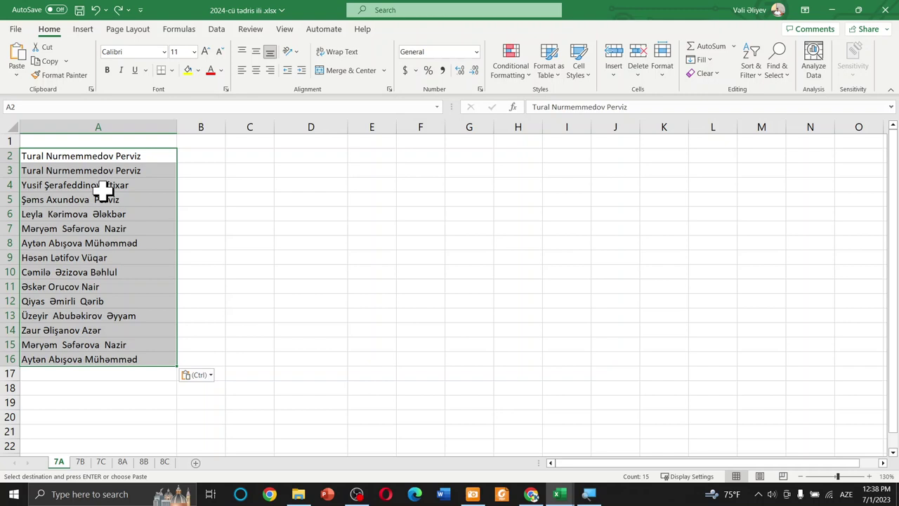
{"action": "left_click", "coordinate": [217, 243]}
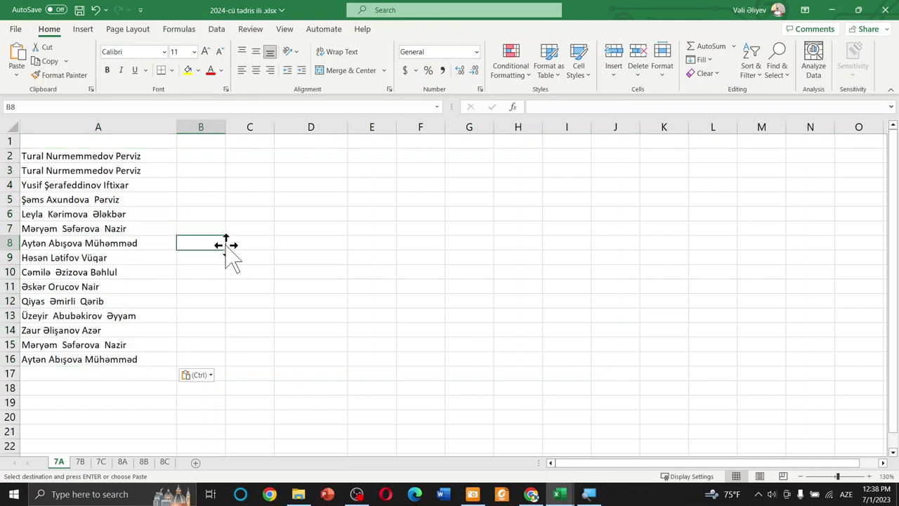
{"action": "left_click", "coordinate": [141, 142]}
Enter ASA in A1 and the DQ header centred across merged B1:C1
{"action": "type", "text": "ASA"}
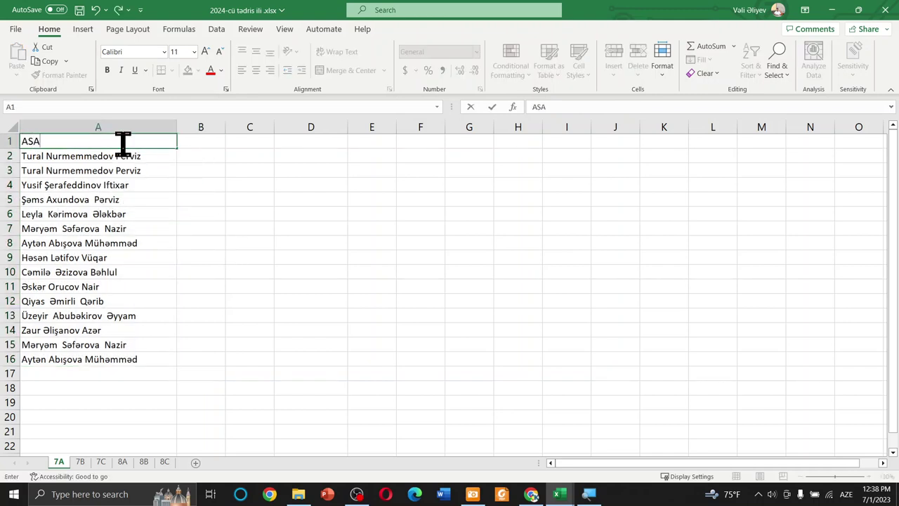
{"action": "key", "text": "Return"}
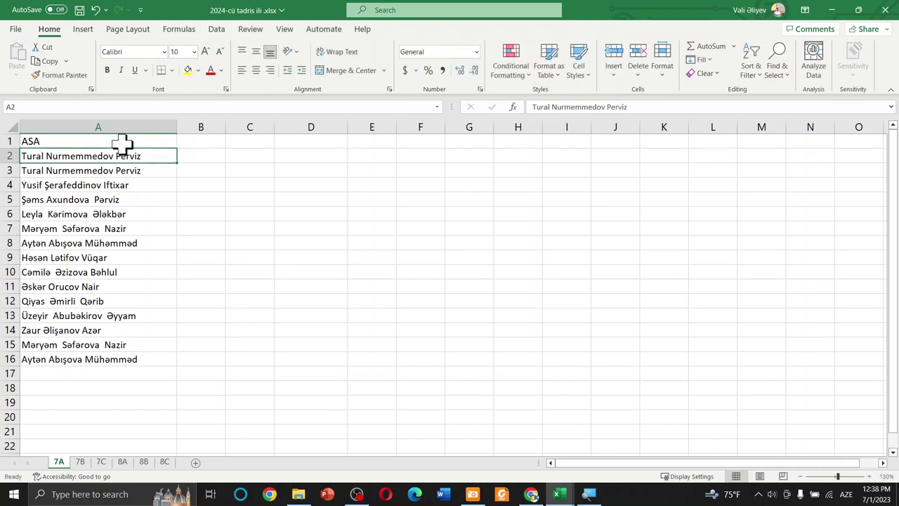
{"action": "left_click", "coordinate": [215, 142]}
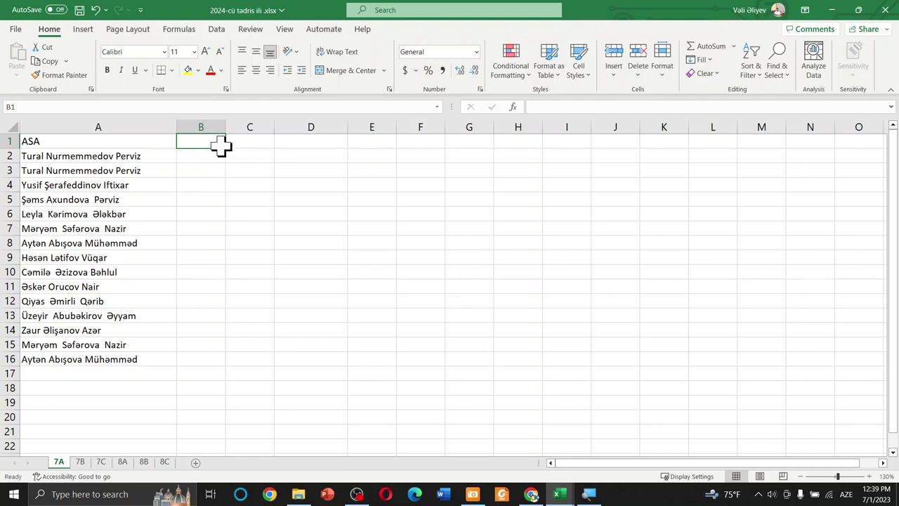
{"action": "left_click_drag", "start_coordinate": [201, 140], "coordinate": [237, 141]}
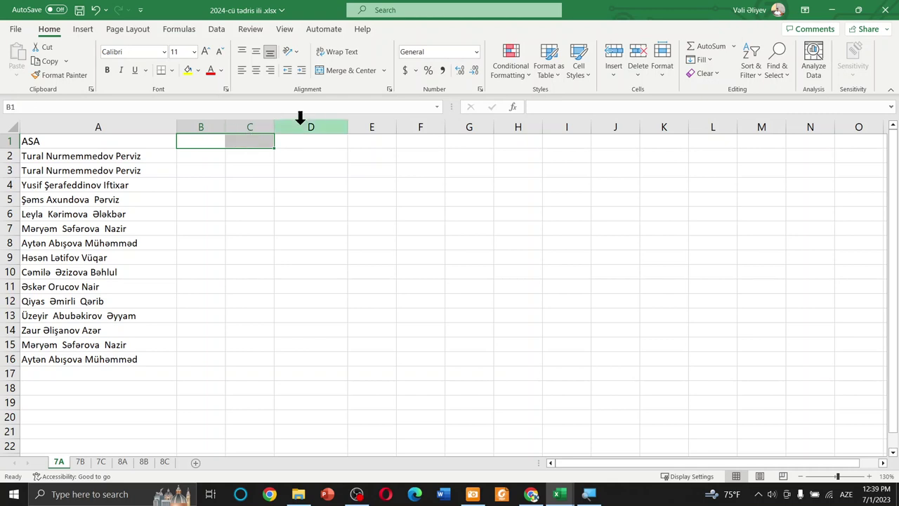
{"action": "left_click", "coordinate": [337, 72]}
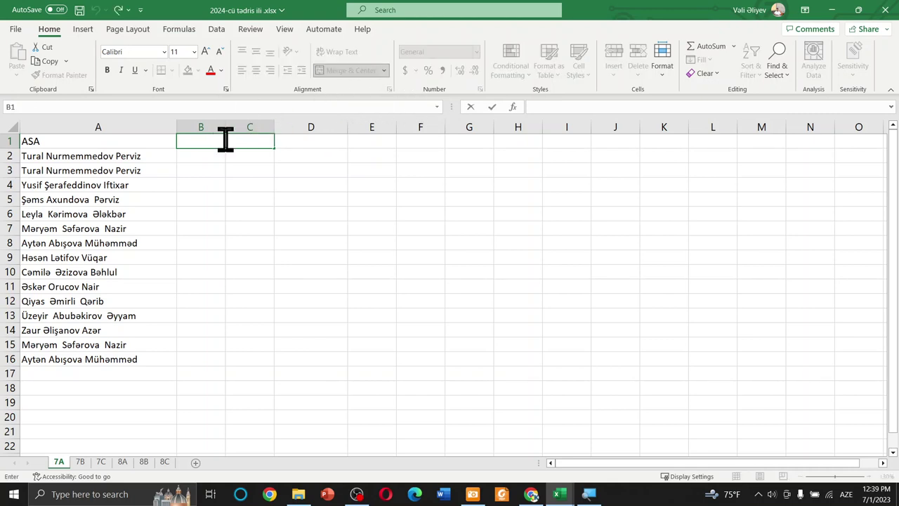
{"action": "type", "text": "DQ"}
{"action": "key", "text": "Return"}
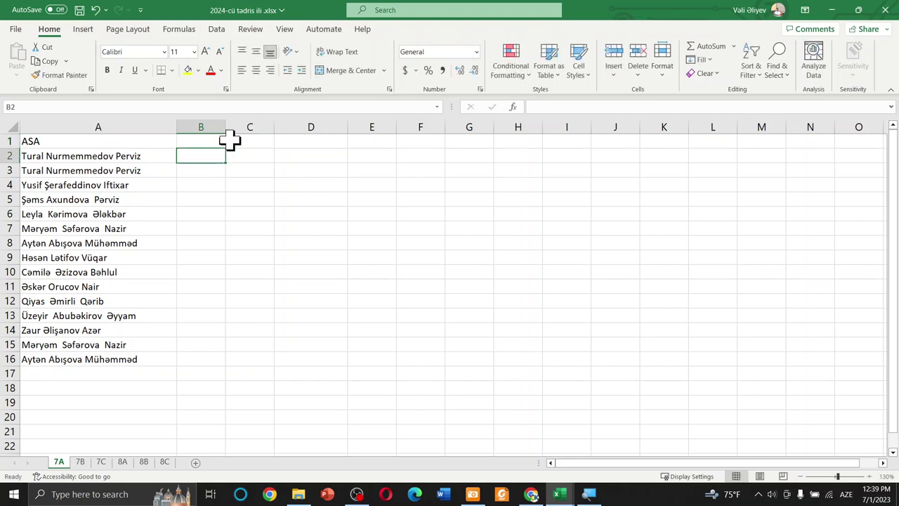
Merge and centre D1:E1 with the header 'KSQ - 1'
{"action": "left_click", "coordinate": [294, 137]}
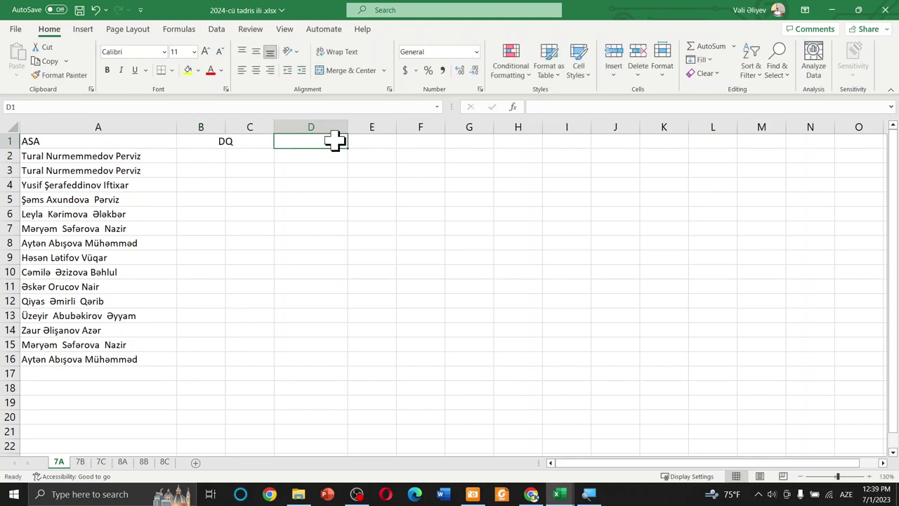
{"action": "left_click_drag", "start_coordinate": [335, 141], "coordinate": [354, 141]}
{"action": "left_click", "coordinate": [344, 71]}
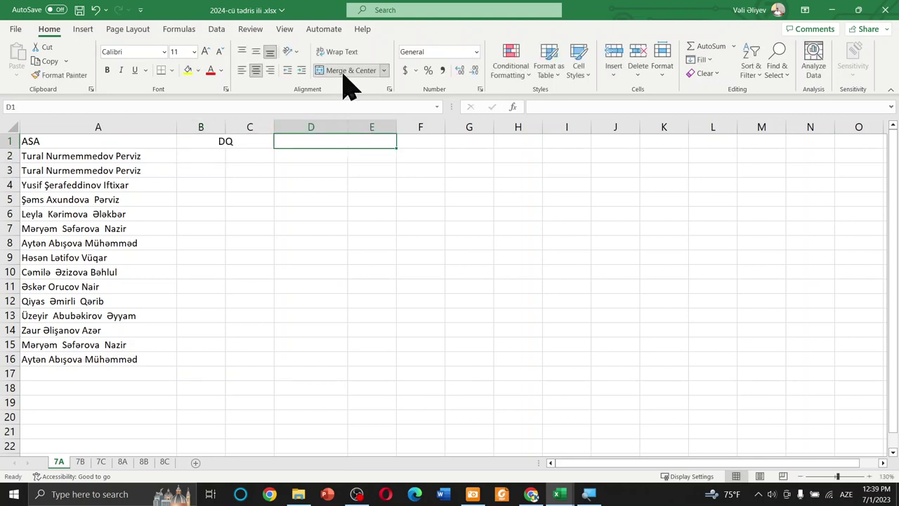
{"action": "double_click", "coordinate": [340, 140]}
{"action": "type", "text": "KSQ -"}
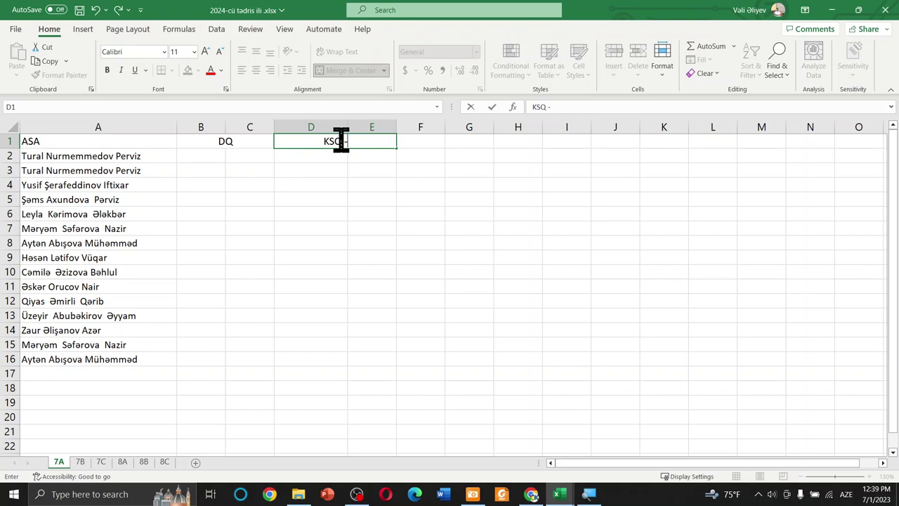
{"action": "type", "text": "1"}
{"action": "key", "text": "Return"}
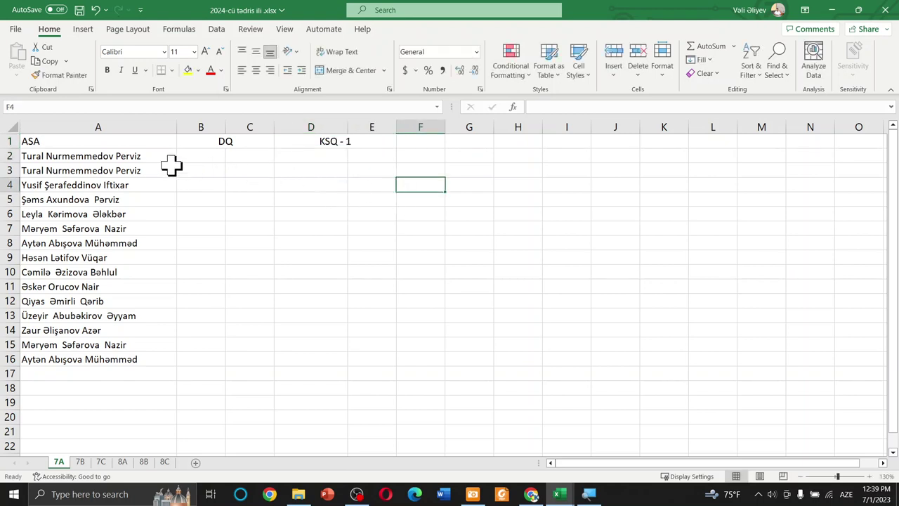
Insert a blank row 2 between the headers and the names
{"action": "right_click", "coordinate": [13, 156]}
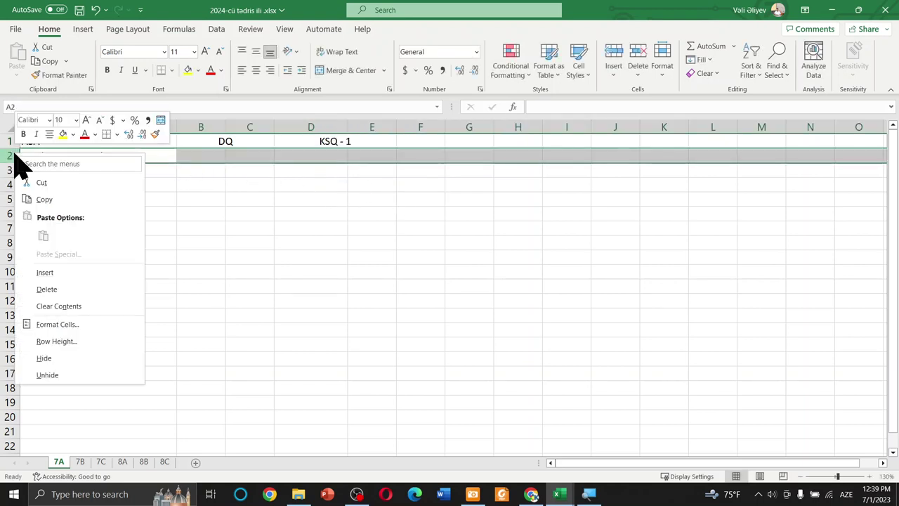
{"action": "left_click", "coordinate": [254, 186]}
{"action": "left_click", "coordinate": [261, 184]}
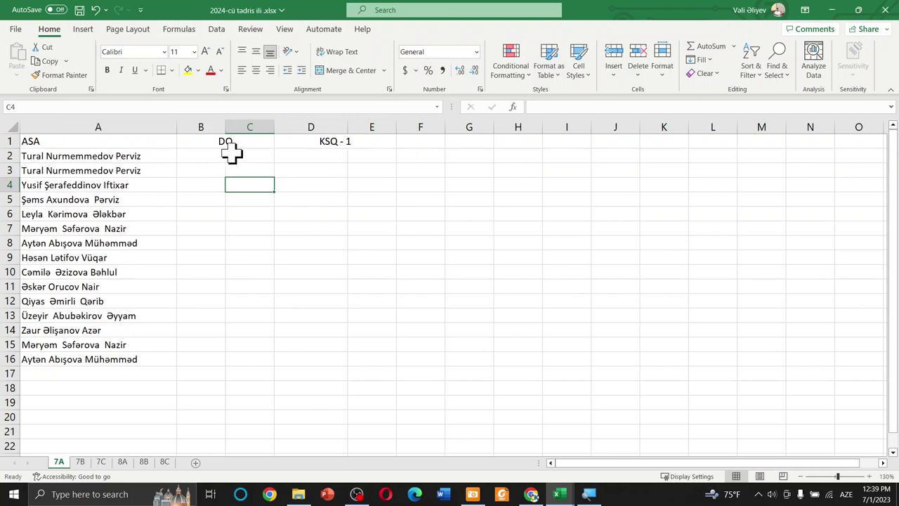
{"action": "right_click", "coordinate": [9, 156]}
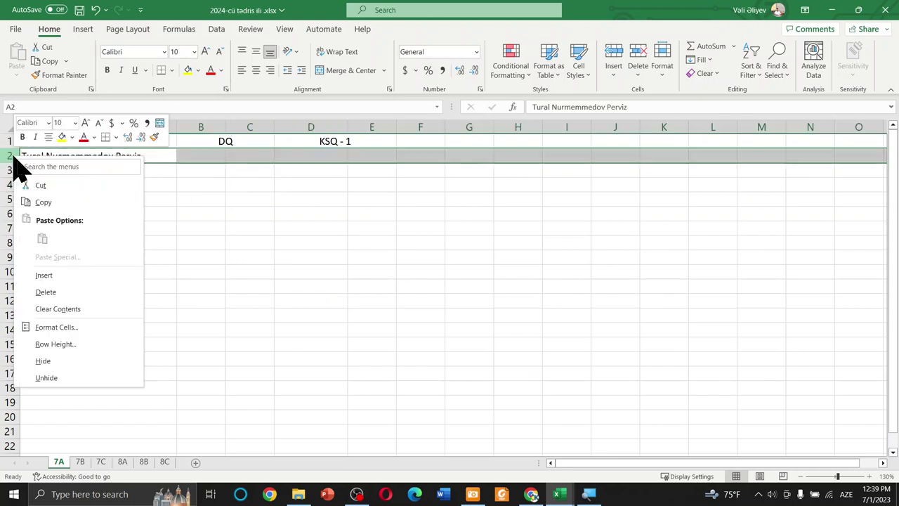
{"action": "left_click", "coordinate": [43, 275]}
{"action": "left_click", "coordinate": [277, 243]}
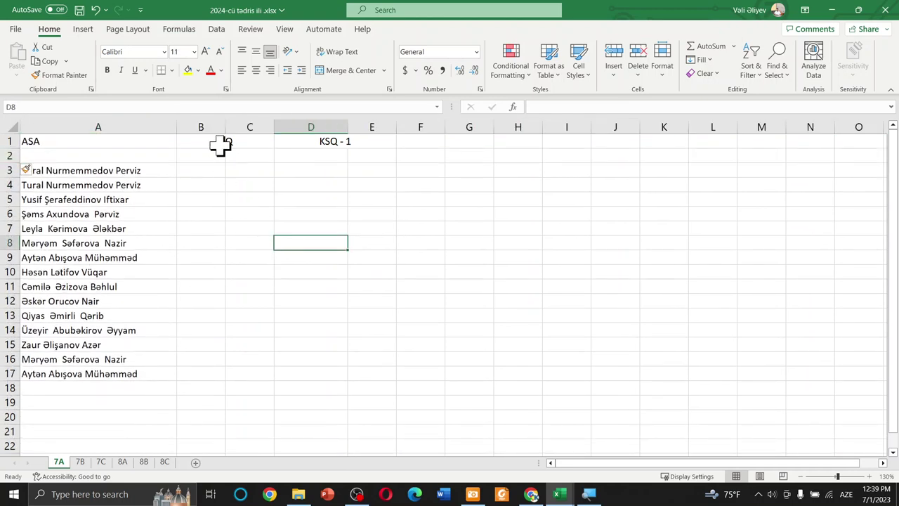
Merge and centre the ASA header across A1:A2
{"action": "right_click", "coordinate": [257, 127]}
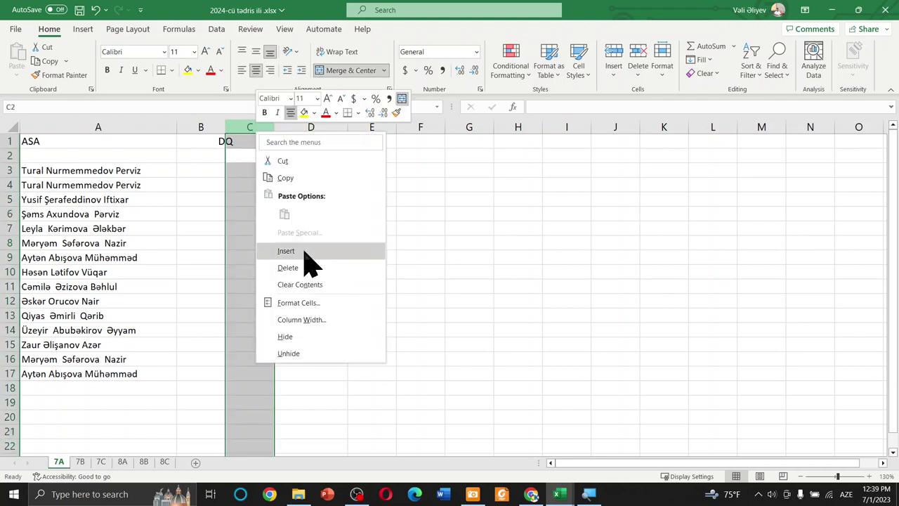
{"action": "key", "text": "Escape"}
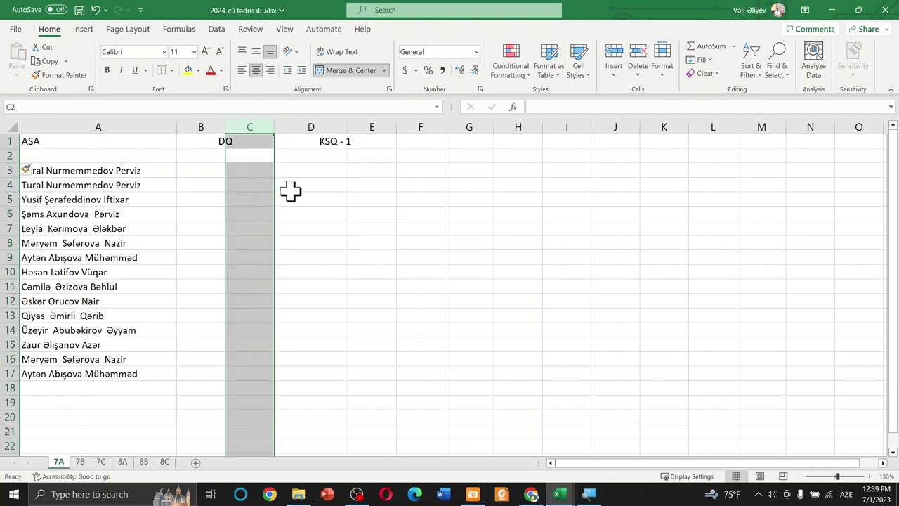
{"action": "left_click", "coordinate": [291, 188]}
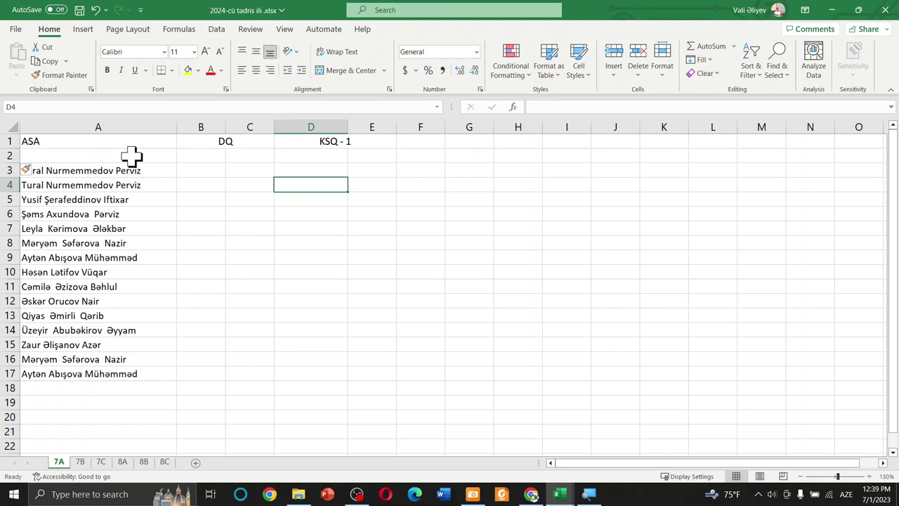
{"action": "left_click_drag", "start_coordinate": [80, 140], "coordinate": [96, 156]}
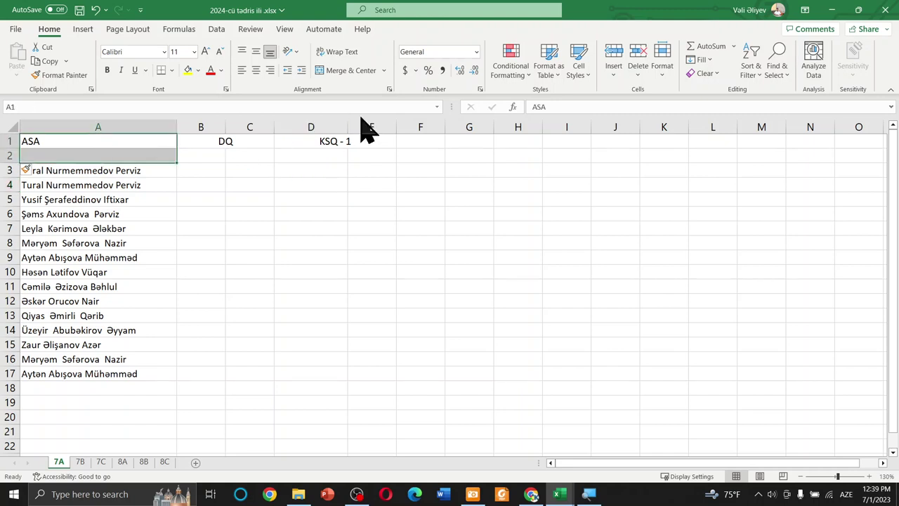
{"action": "left_click", "coordinate": [344, 71]}
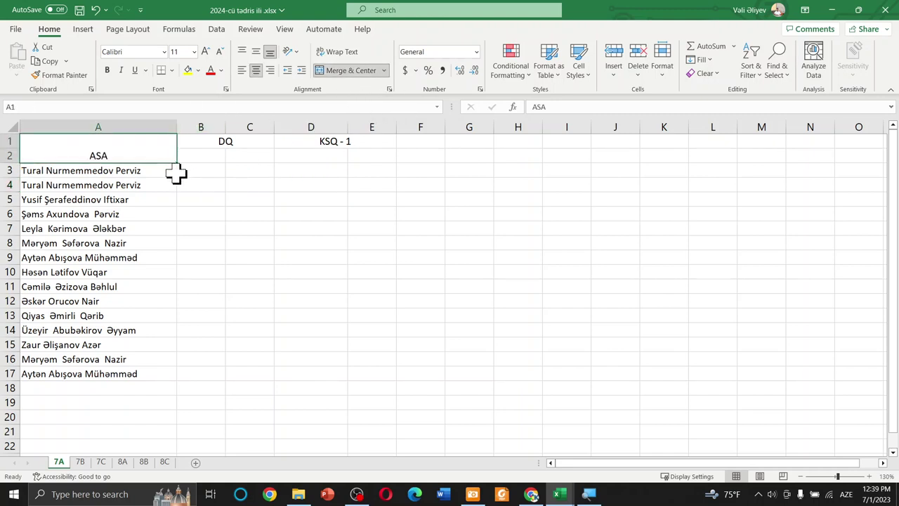
Make the merged ASA header bold, middle-aligned and font size 12
{"action": "left_click", "coordinate": [220, 212]}
{"action": "left_click", "coordinate": [144, 149]}
{"action": "left_click", "coordinate": [135, 31]}
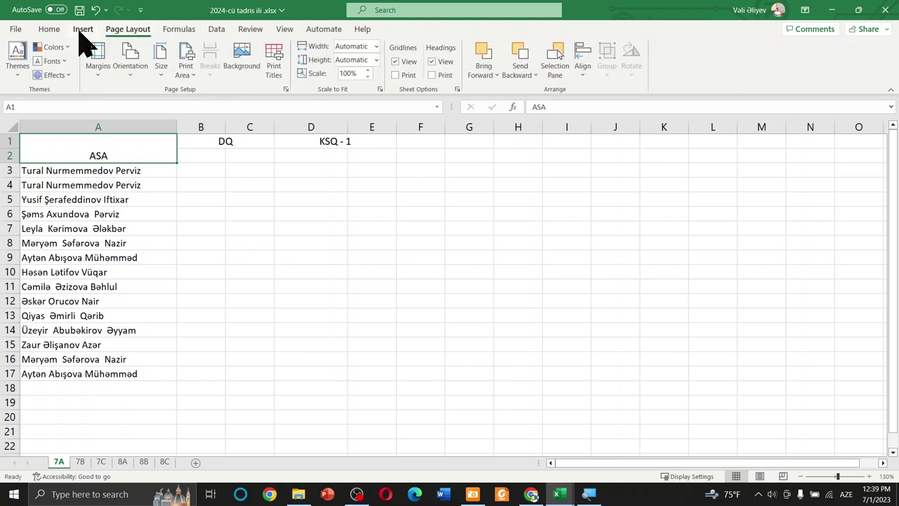
{"action": "left_click", "coordinate": [51, 31]}
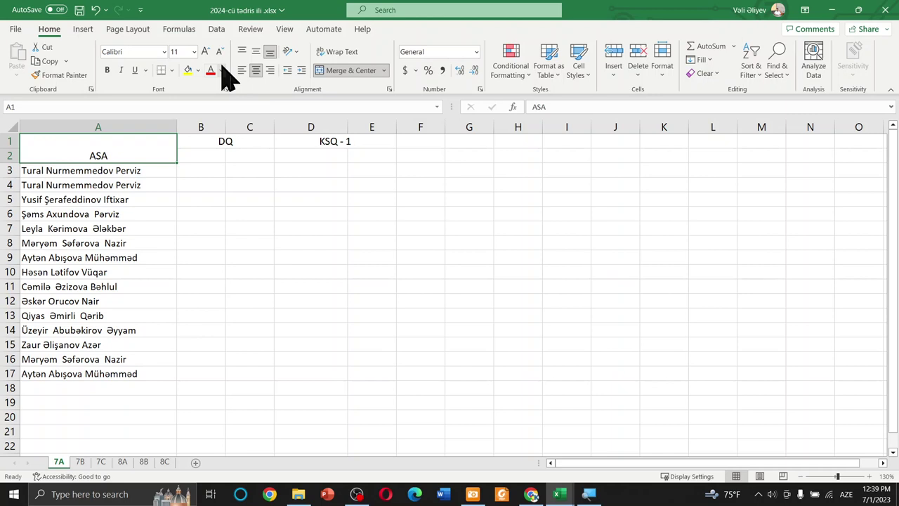
{"action": "left_click", "coordinate": [256, 52]}
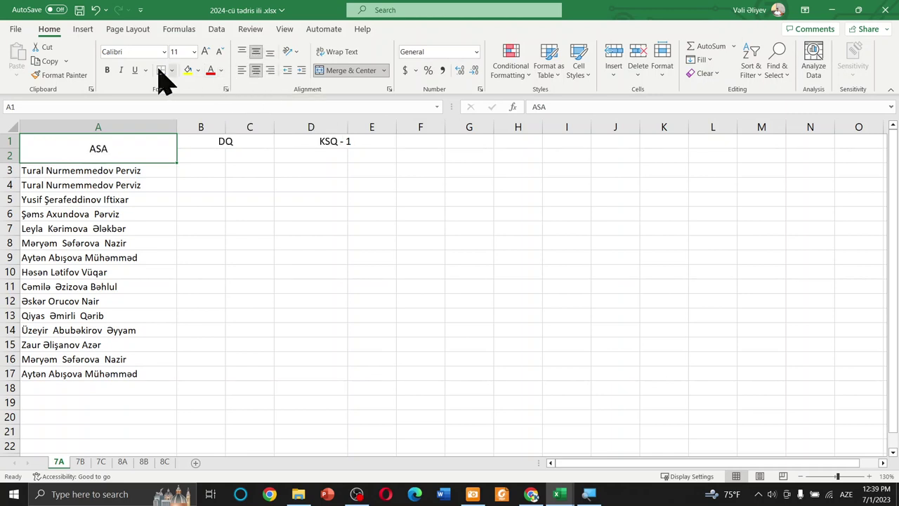
{"action": "left_click", "coordinate": [107, 70]}
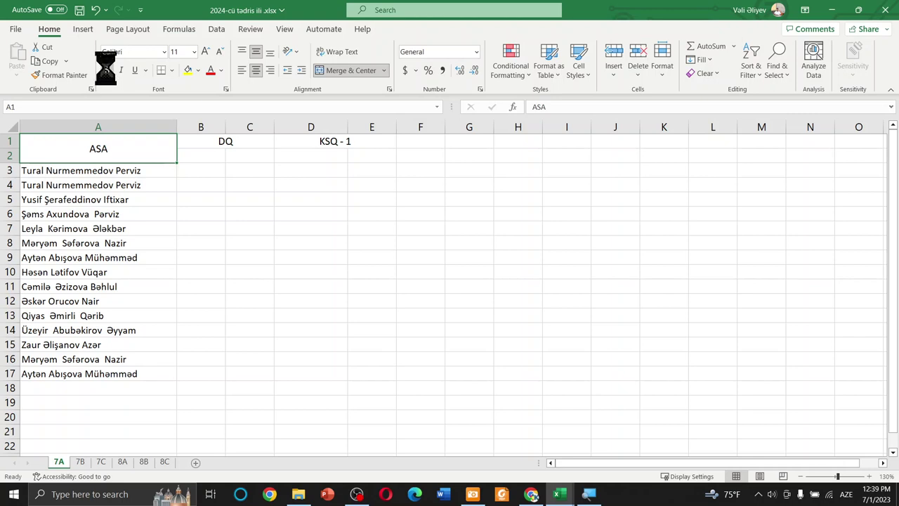
{"action": "left_click", "coordinate": [205, 52]}
{"action": "left_click", "coordinate": [187, 184]}
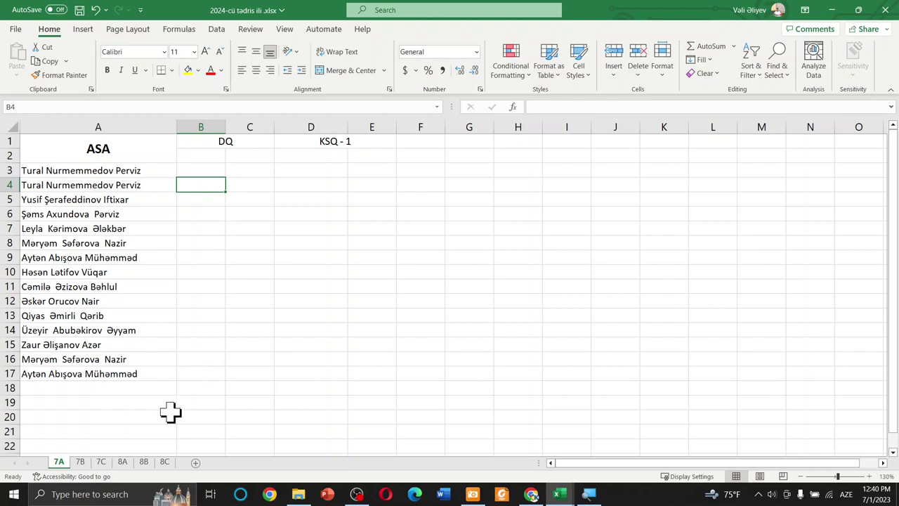
Switch to sheet 7B, then bring the student registration responses workbook forward
{"action": "left_click", "coordinate": [80, 462]}
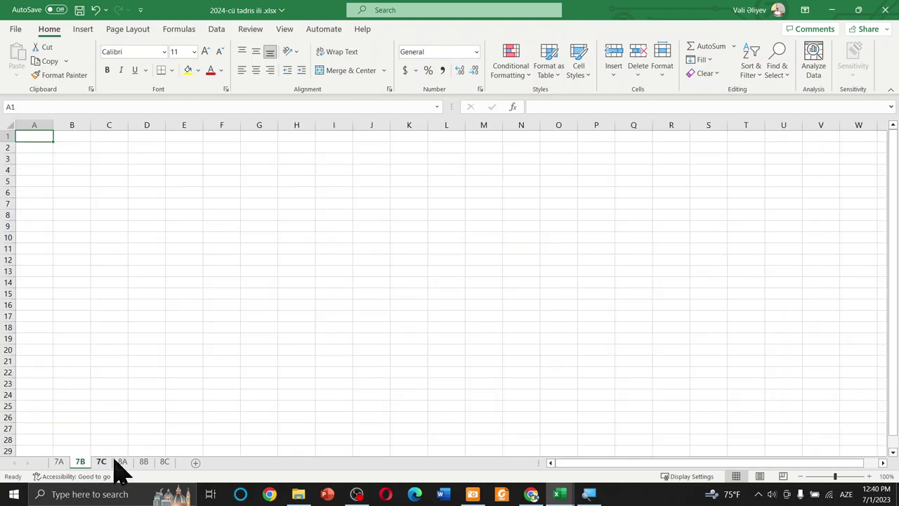
{"action": "left_click", "coordinate": [559, 492]}
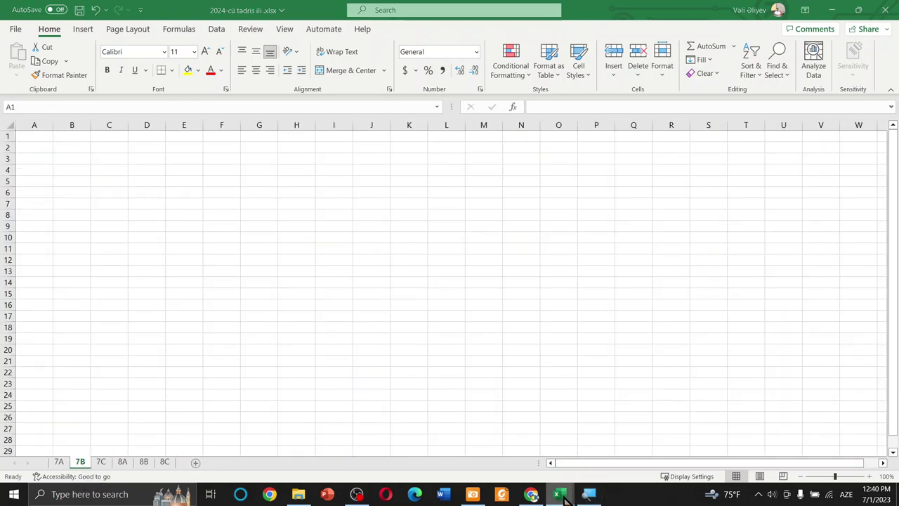
{"action": "mouse_move", "coordinate": [500, 453]}
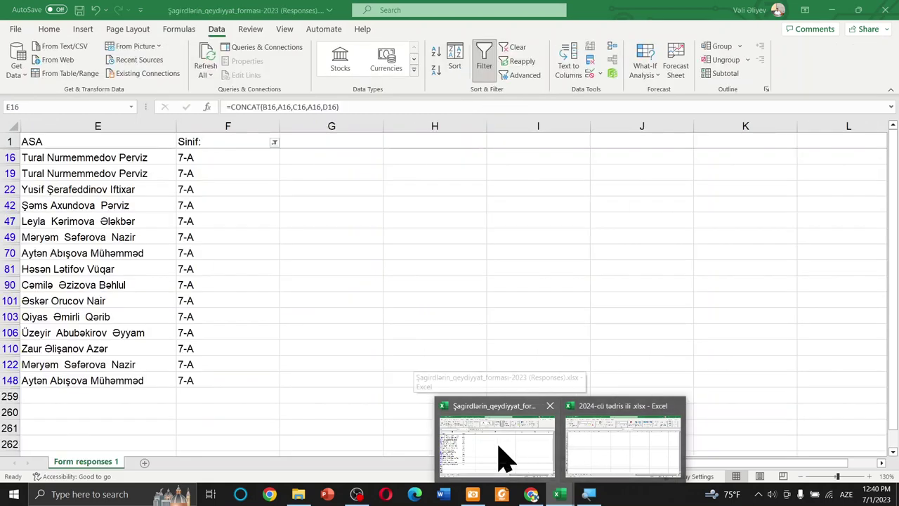
{"action": "mouse_move", "coordinate": [603, 439]}
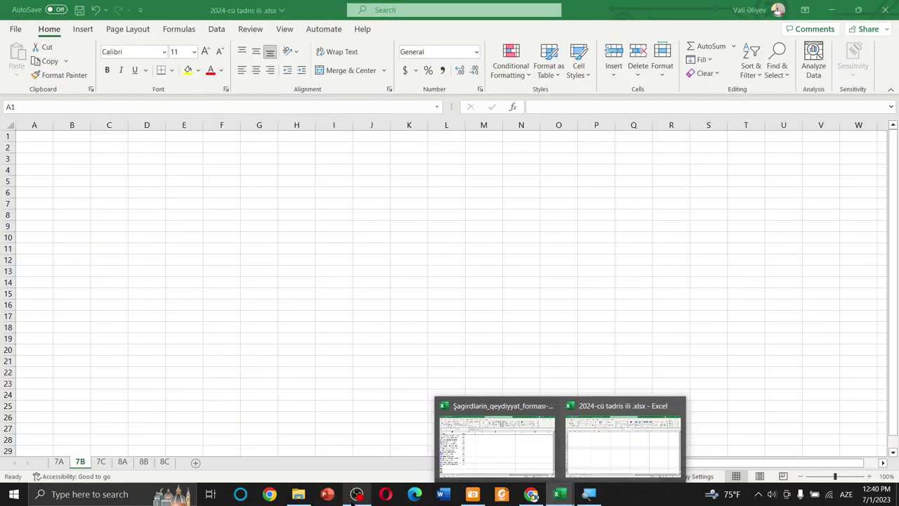
{"action": "left_click", "coordinate": [516, 460]}
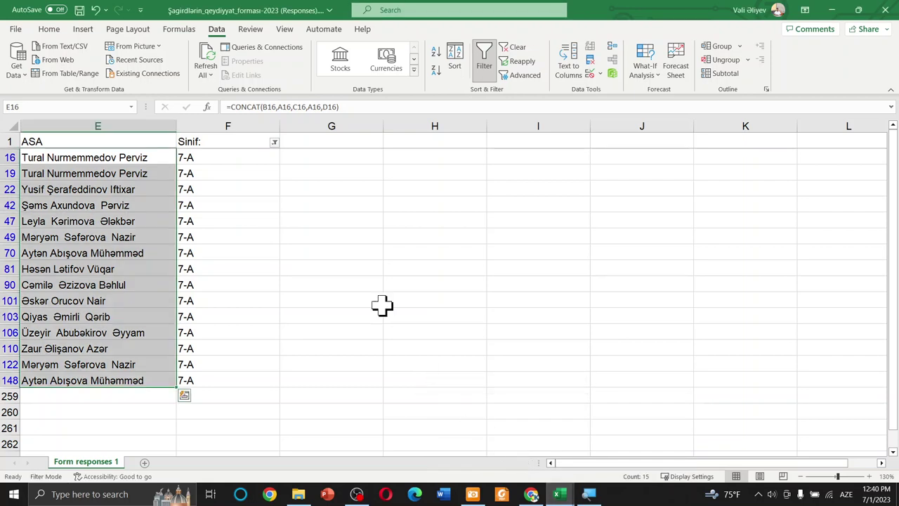
Filter the Sinif class column to show only 7-B students
{"action": "left_click", "coordinate": [275, 143]}
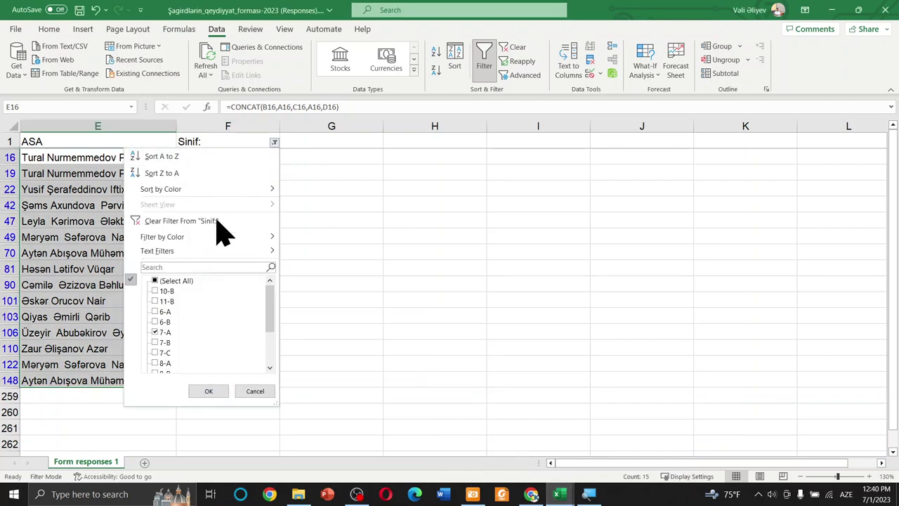
{"action": "left_click", "coordinate": [163, 333]}
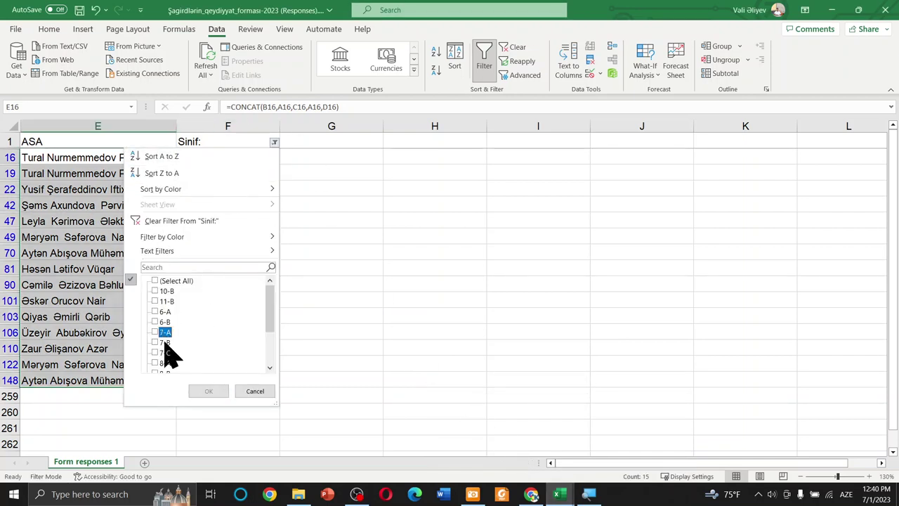
{"action": "left_click", "coordinate": [166, 343]}
{"action": "left_click", "coordinate": [209, 391]}
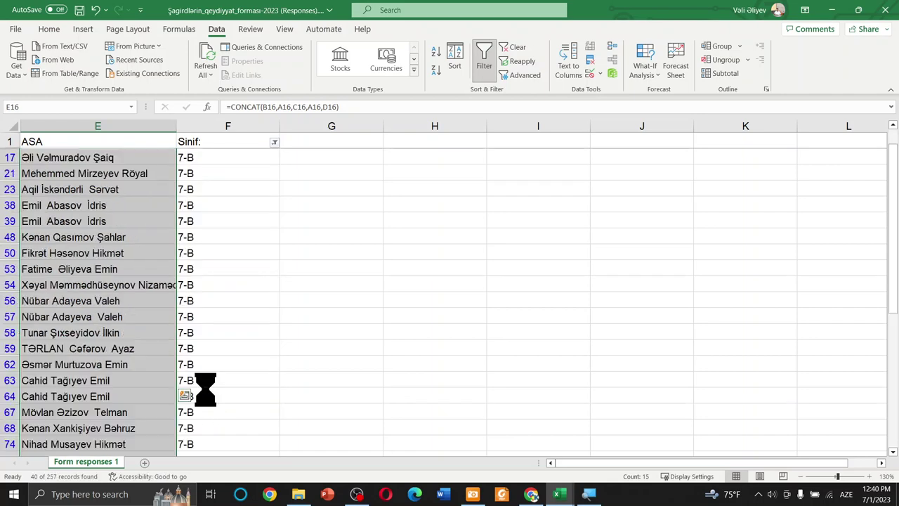
{"action": "left_click", "coordinate": [287, 304]}
Copy the filtered 7-B names in column E and return to the class workbook
{"action": "scroll", "coordinate": [194, 312], "scroll_direction": "down", "scroll_amount": 1}
{"action": "scroll", "coordinate": [204, 307], "scroll_direction": "down", "scroll_amount": 1}
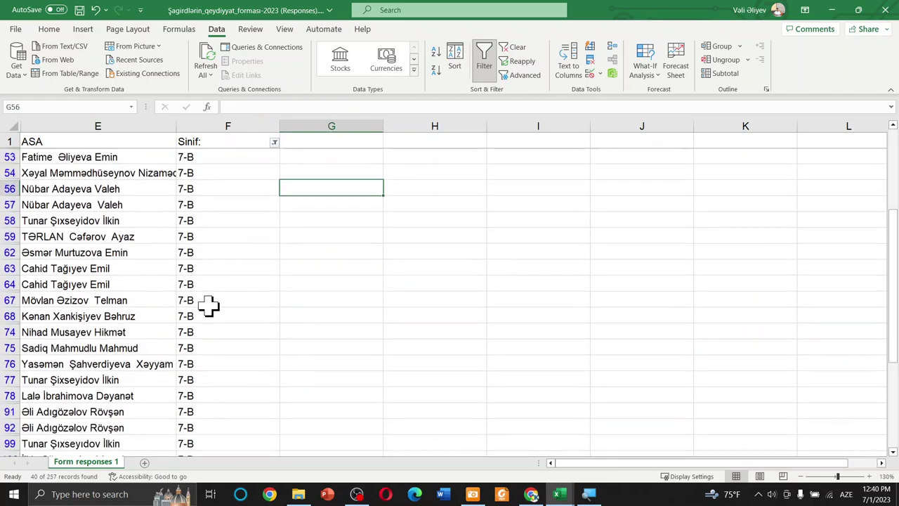
{"action": "scroll", "coordinate": [212, 304], "scroll_direction": "down", "scroll_amount": 1}
{"action": "scroll", "coordinate": [232, 301], "scroll_direction": "down", "scroll_amount": 1}
{"action": "scroll", "coordinate": [245, 298], "scroll_direction": "down", "scroll_amount": 2}
{"action": "scroll", "coordinate": [249, 298], "scroll_direction": "up", "scroll_amount": 3}
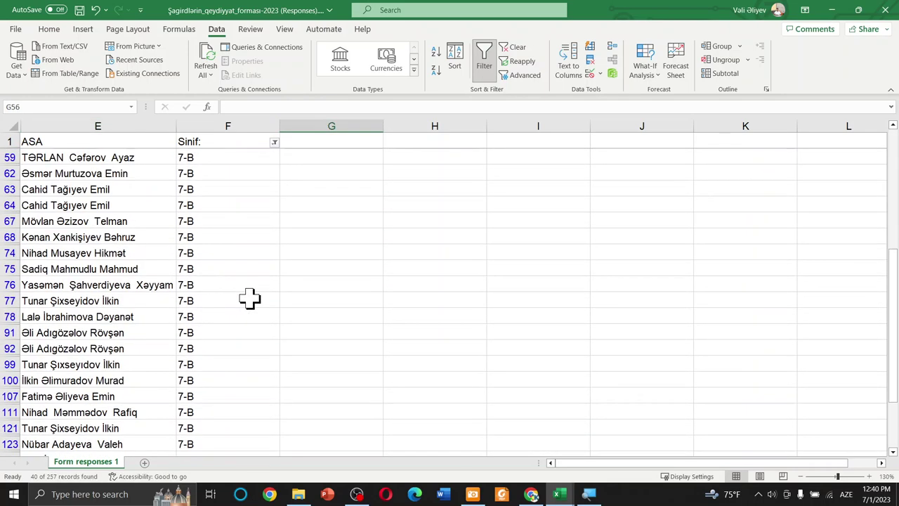
{"action": "scroll", "coordinate": [249, 297], "scroll_direction": "down", "scroll_amount": 2, "text": "ctrl"}
{"action": "scroll", "coordinate": [212, 301], "scroll_direction": "down", "scroll_amount": 1, "text": "ctrl"}
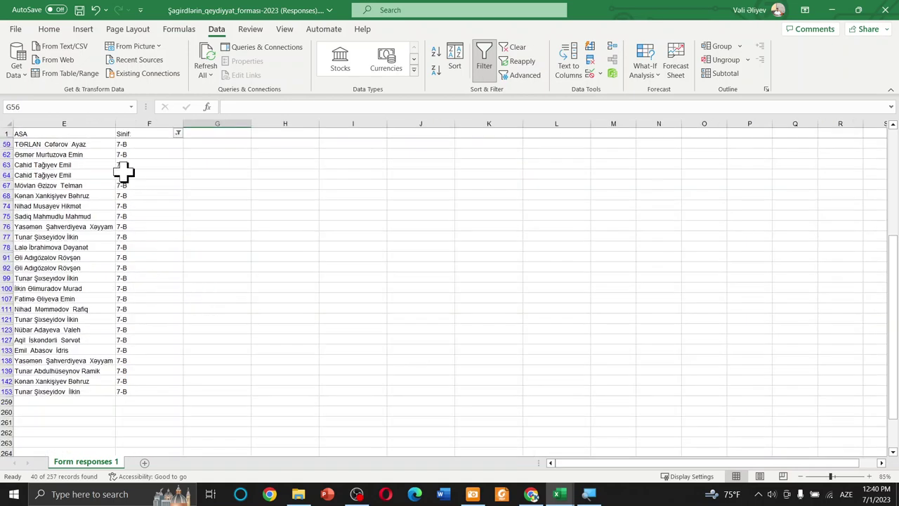
{"action": "left_click_drag", "start_coordinate": [68, 145], "coordinate": [85, 391]}
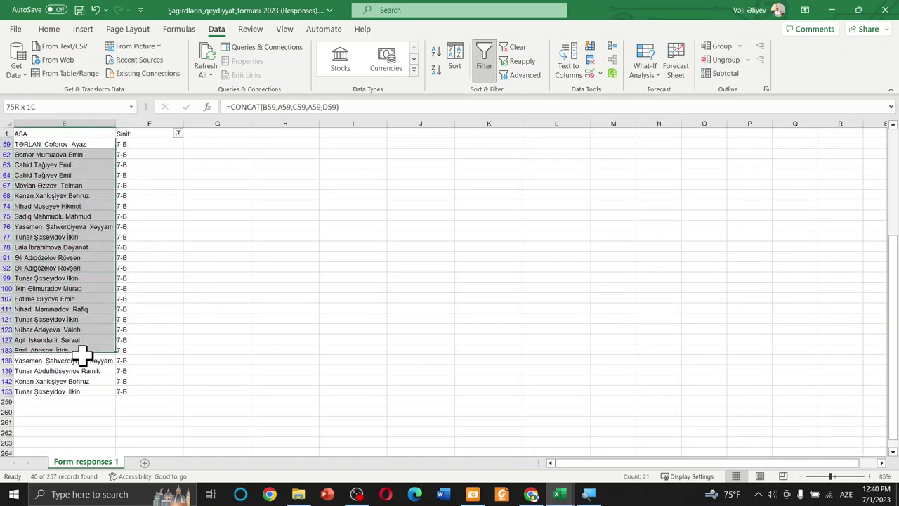
{"action": "key", "text": "ctrl+c"}
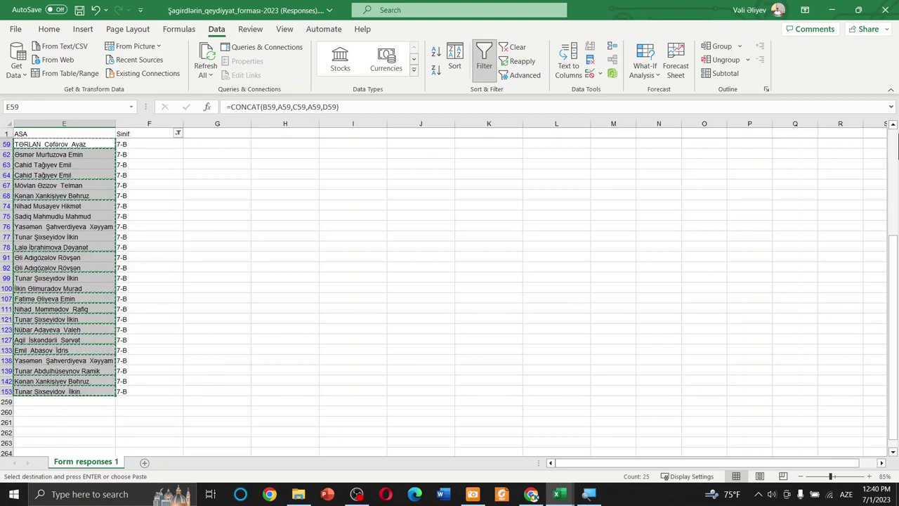
{"action": "left_click", "coordinate": [833, 10]}
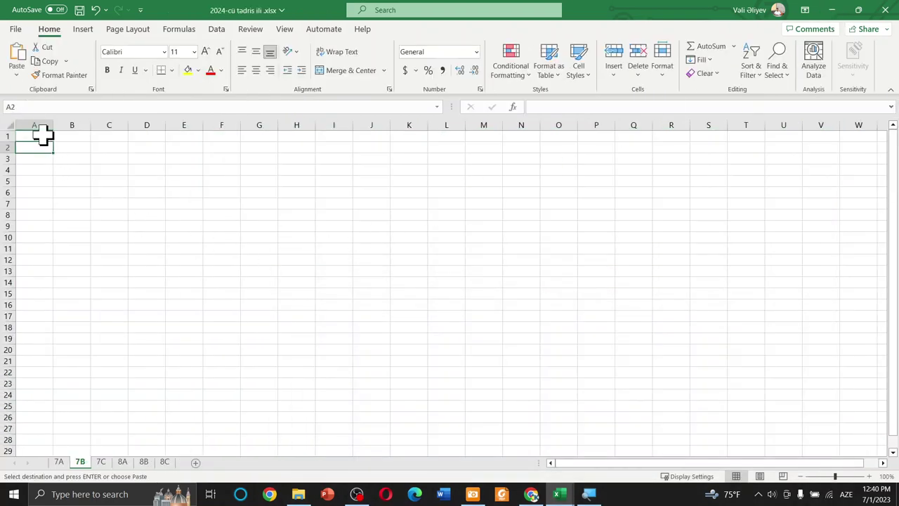
Paste the 7-B names into A1 of sheet 7B, widen column A, and check the entries
{"action": "key", "text": "ctrl+v"}
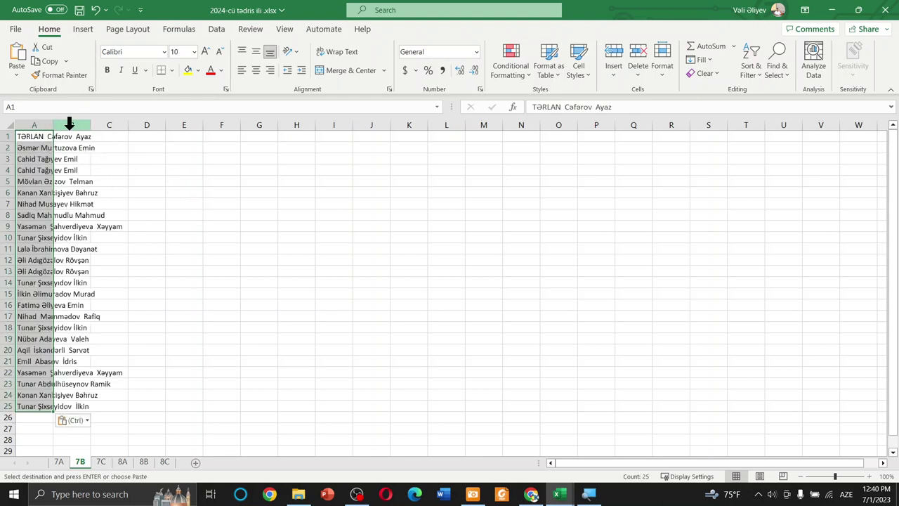
{"action": "left_click_drag", "start_coordinate": [53, 125], "coordinate": [139, 124]}
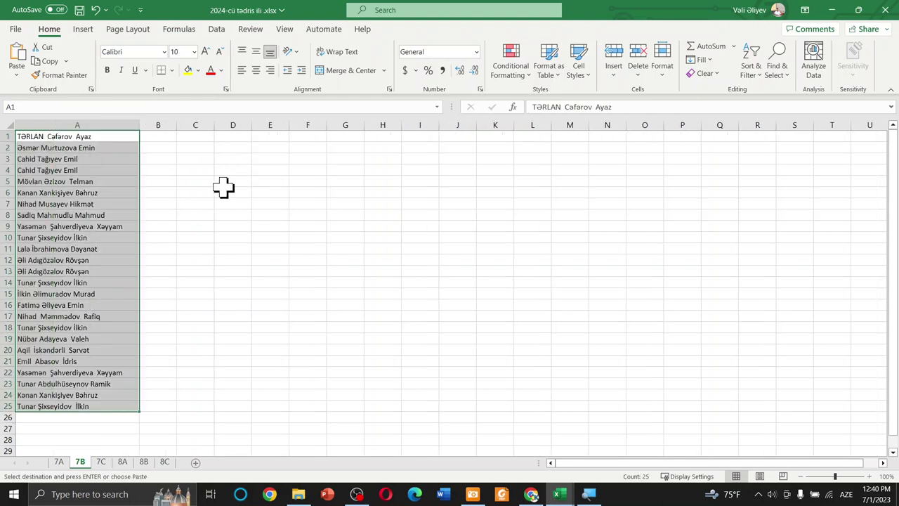
{"action": "left_click", "coordinate": [223, 189]}
{"action": "scroll", "coordinate": [33, 171], "scroll_direction": "up", "scroll_amount": 3, "text": "ctrl"}
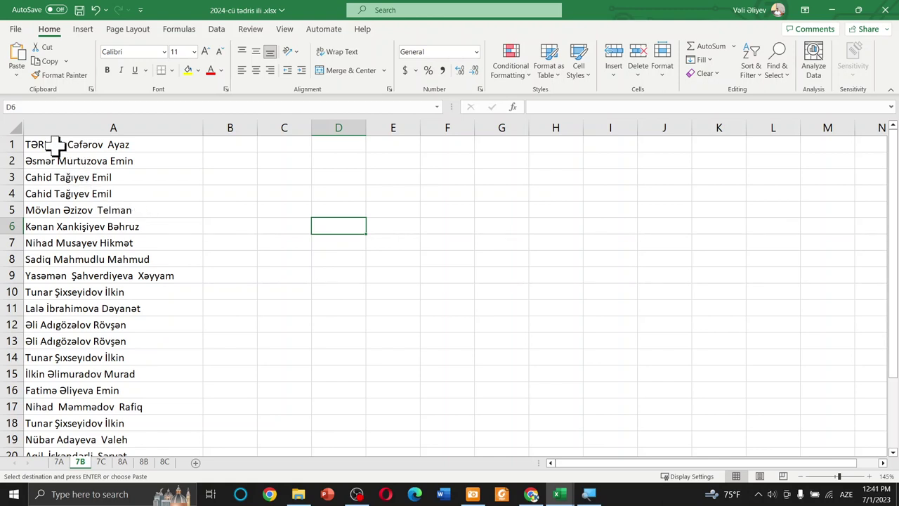
{"action": "double_click", "coordinate": [58, 145]}
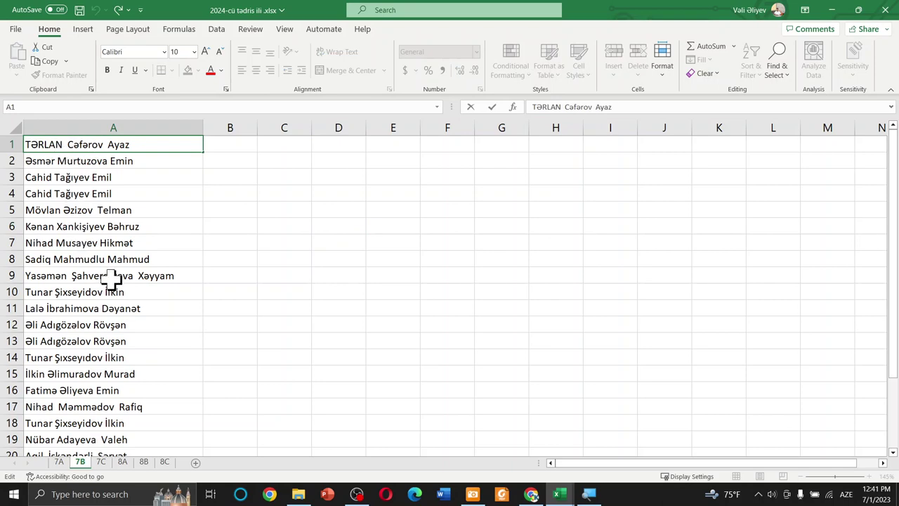
{"action": "left_click", "coordinate": [140, 194]}
{"action": "left_click", "coordinate": [158, 182]}
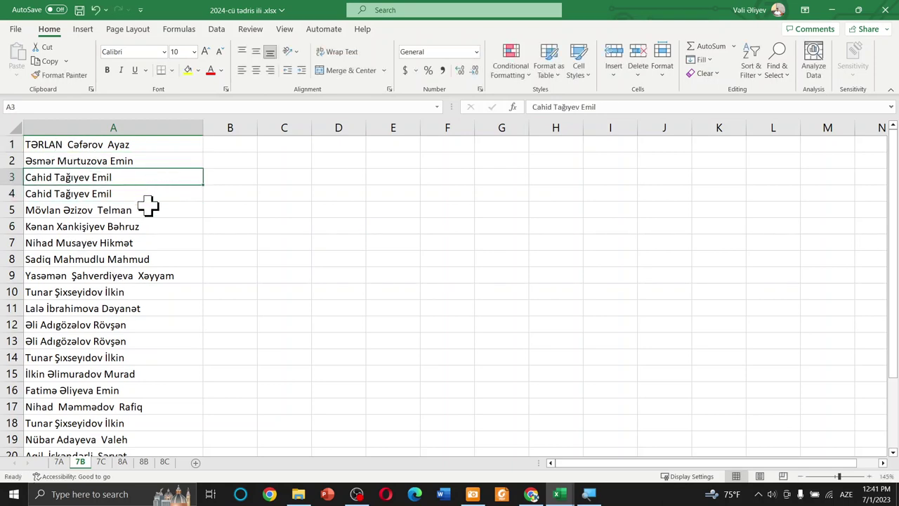
{"action": "scroll", "coordinate": [148, 307], "scroll_direction": "down", "scroll_amount": 3}
{"action": "scroll", "coordinate": [148, 323], "scroll_direction": "up", "scroll_amount": 3}
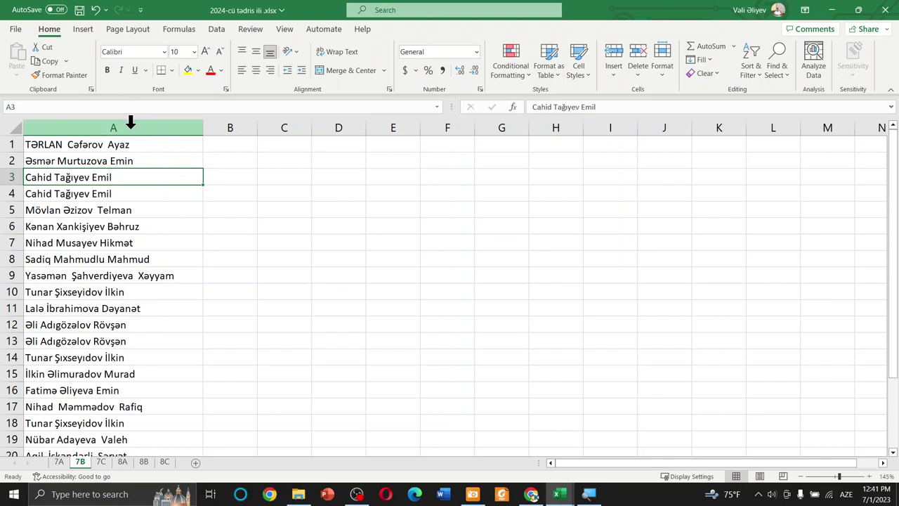
Remove duplicate names from column A, leaving 20 unique names in A1:A20
{"action": "left_click", "coordinate": [130, 123]}
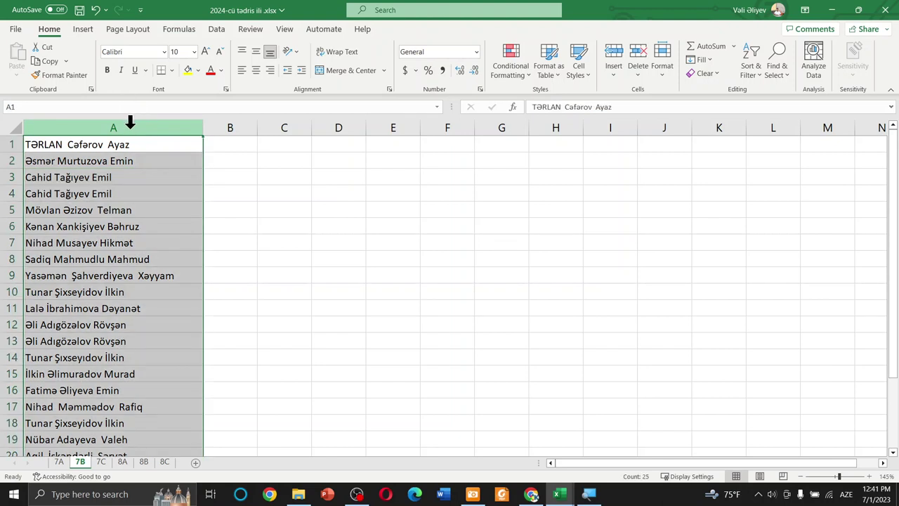
{"action": "left_click", "coordinate": [218, 31]}
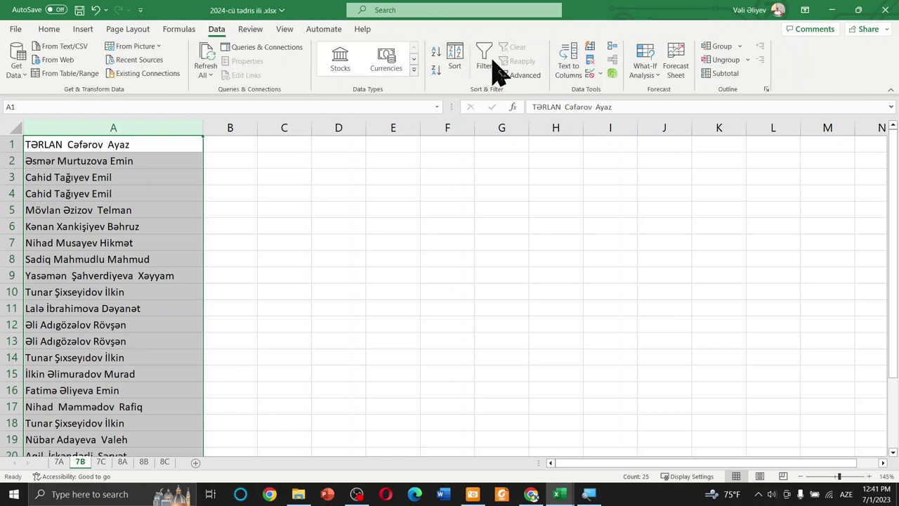
{"action": "left_click", "coordinate": [591, 61]}
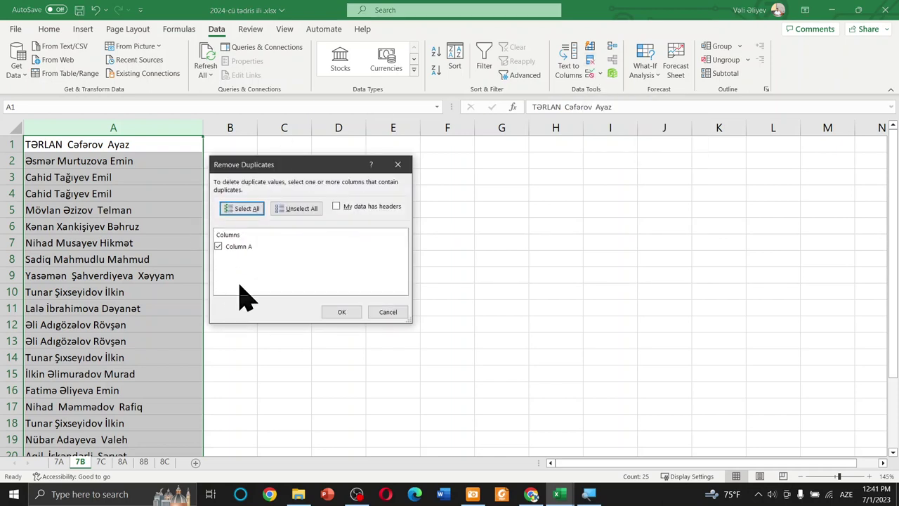
{"action": "left_click", "coordinate": [343, 312]}
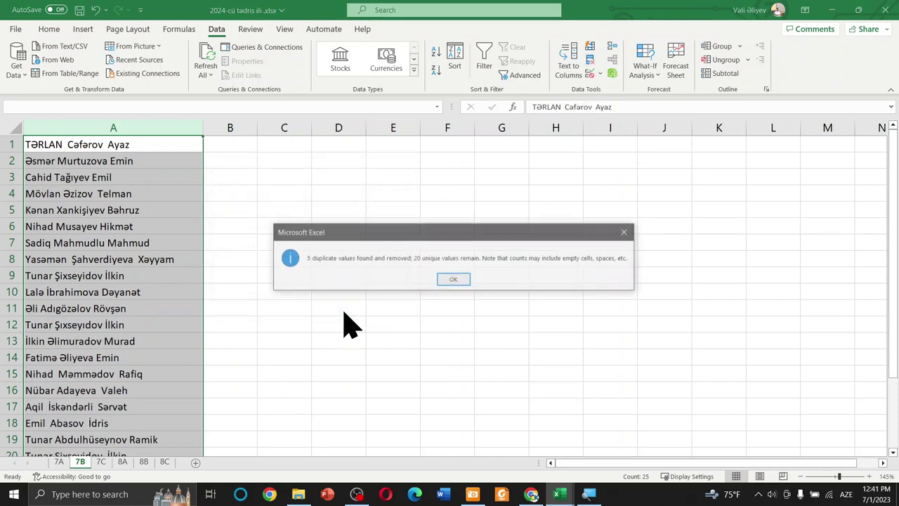
{"action": "left_click", "coordinate": [454, 281]}
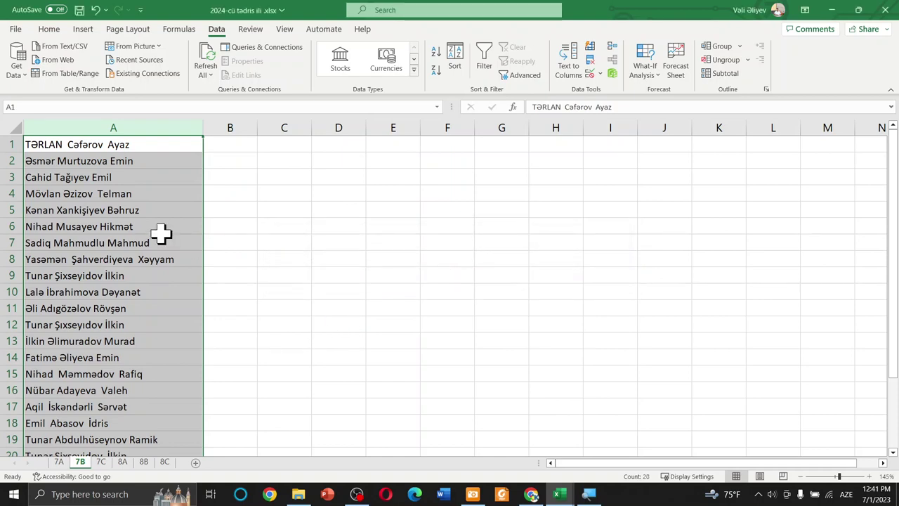
{"action": "left_click", "coordinate": [101, 190]}
{"action": "scroll", "coordinate": [193, 285], "scroll_direction": "down", "scroll_amount": 2}
{"action": "scroll", "coordinate": [187, 291], "scroll_direction": "down", "scroll_amount": 2}
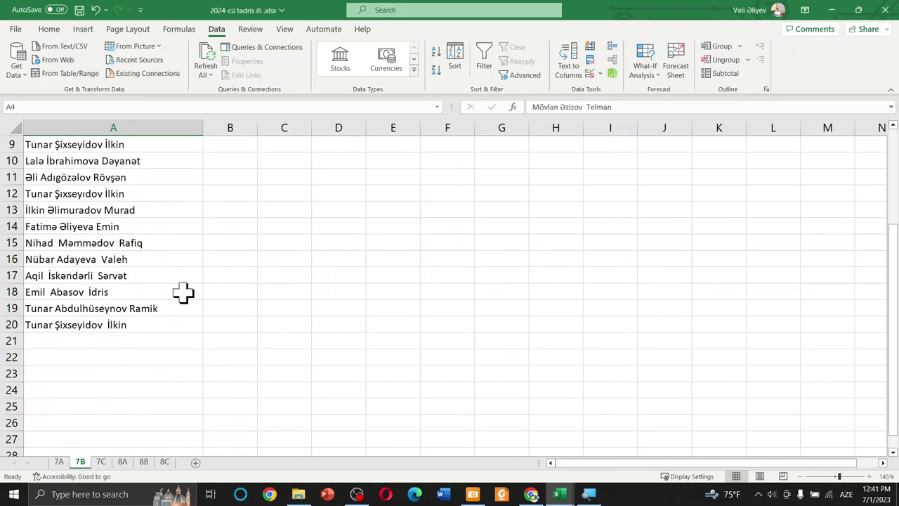
{"action": "scroll", "coordinate": [183, 293], "scroll_direction": "up", "scroll_amount": 3}
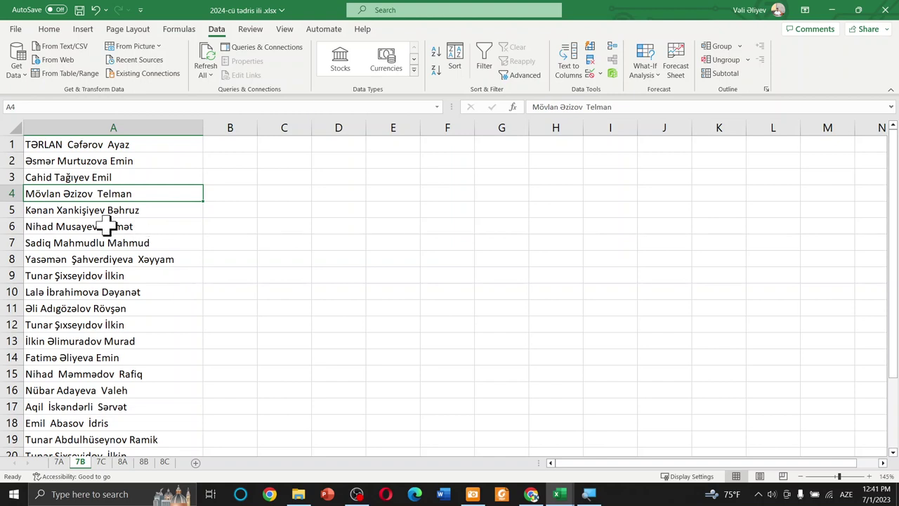
{"action": "left_click", "coordinate": [135, 161]}
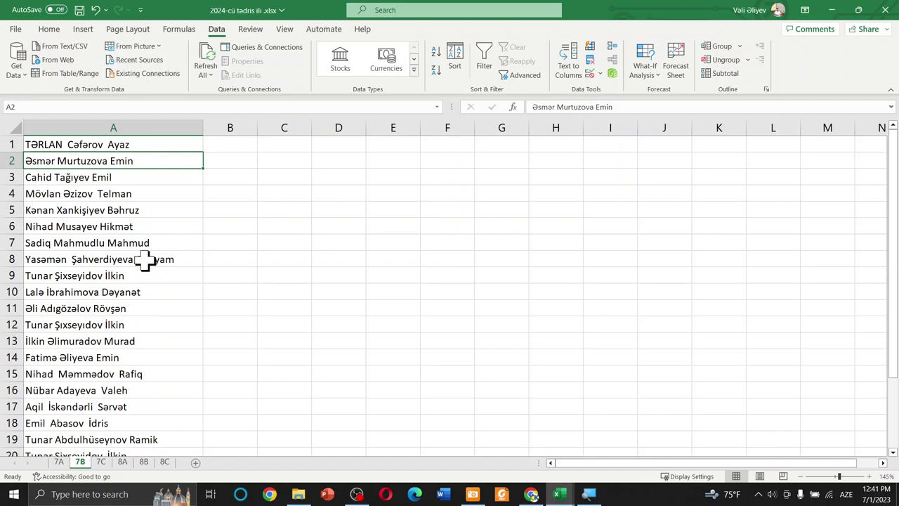
{"action": "scroll", "coordinate": [122, 274], "scroll_direction": "down", "scroll_amount": 3}
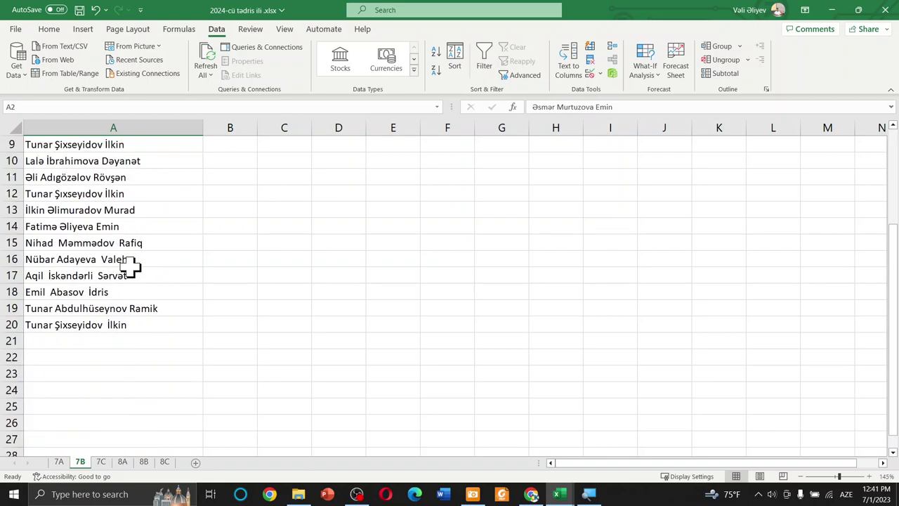
{"action": "scroll", "coordinate": [131, 267], "scroll_direction": "up", "scroll_amount": 3}
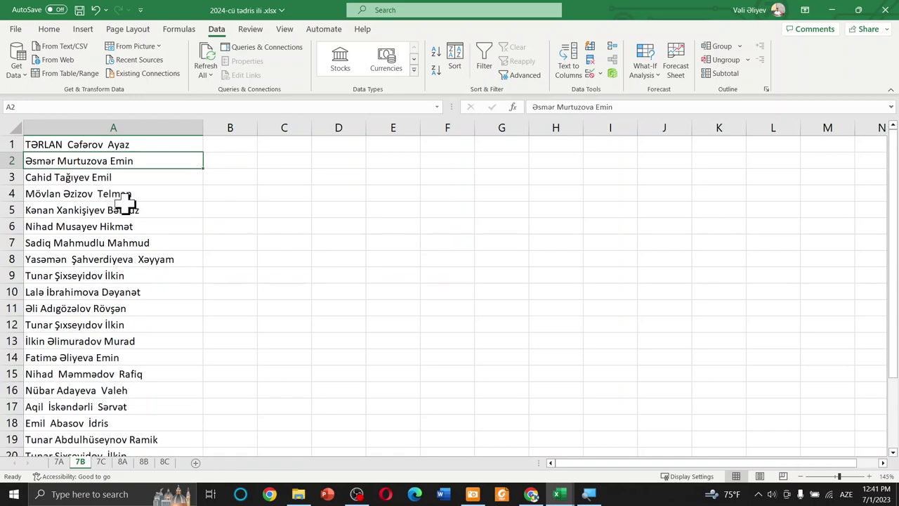
Insert a blank row 1 on sheet 7B, shifting the names to A2:A21
{"action": "left_click", "coordinate": [168, 146]}
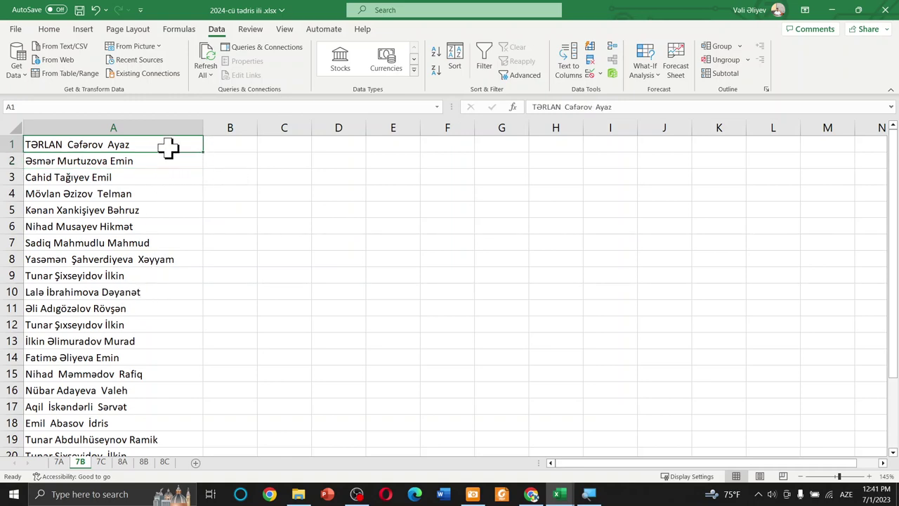
{"action": "right_click", "coordinate": [5, 144]}
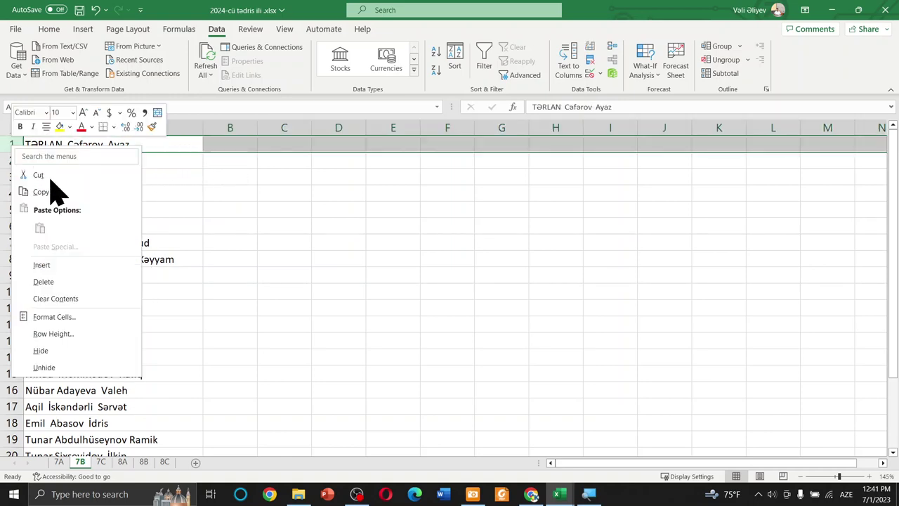
{"action": "left_click", "coordinate": [70, 264]}
{"action": "left_click", "coordinate": [155, 213]}
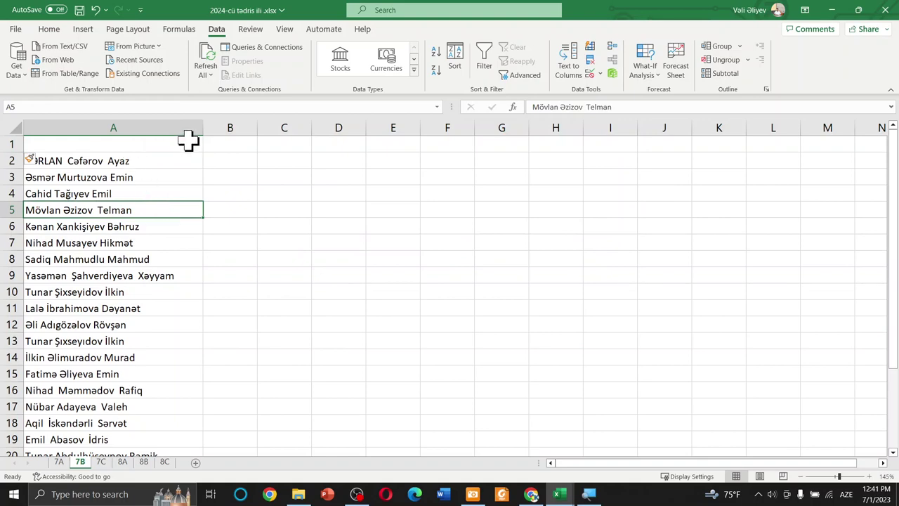
{"action": "scroll", "coordinate": [291, 335], "scroll_direction": "down", "scroll_amount": 3}
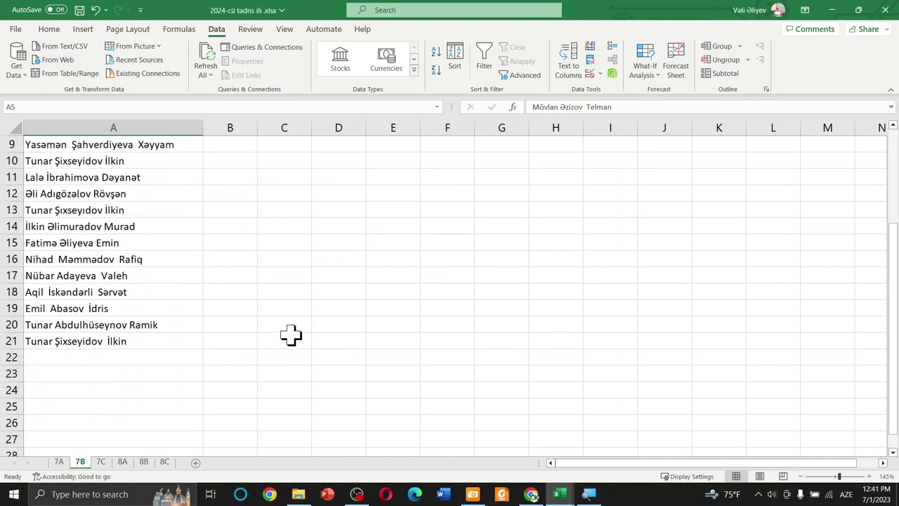
{"action": "scroll", "coordinate": [285, 335], "scroll_direction": "up", "scroll_amount": 3}
{"action": "scroll", "coordinate": [166, 303], "scroll_direction": "down", "scroll_amount": 1, "text": "ctrl"}
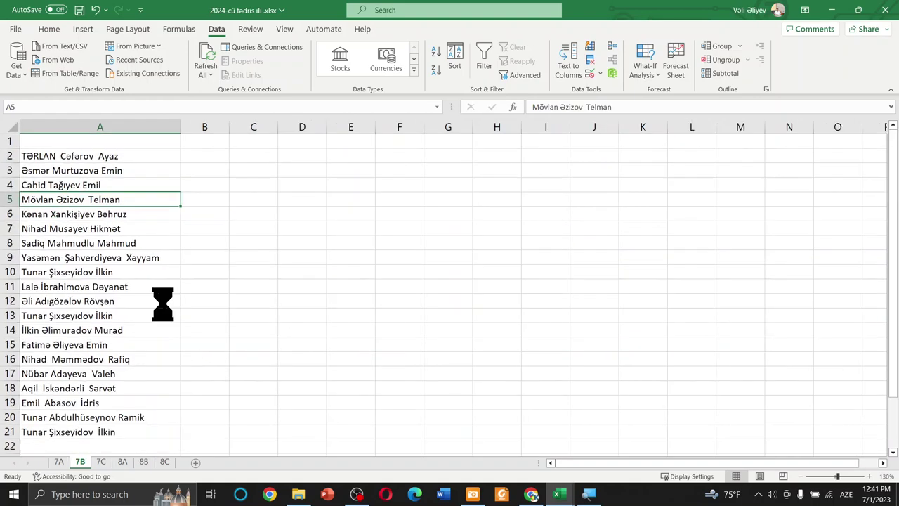
{"action": "scroll", "coordinate": [166, 304], "scroll_direction": "down", "scroll_amount": 1, "text": "ctrl"}
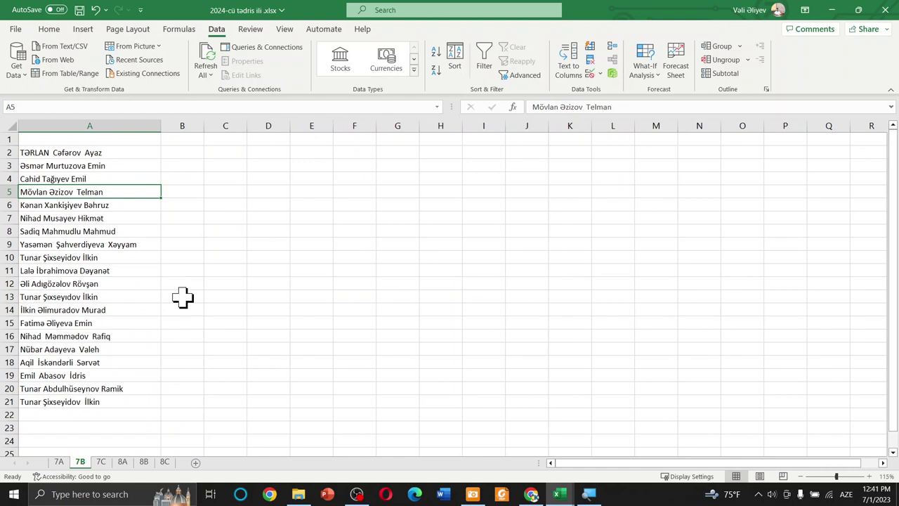